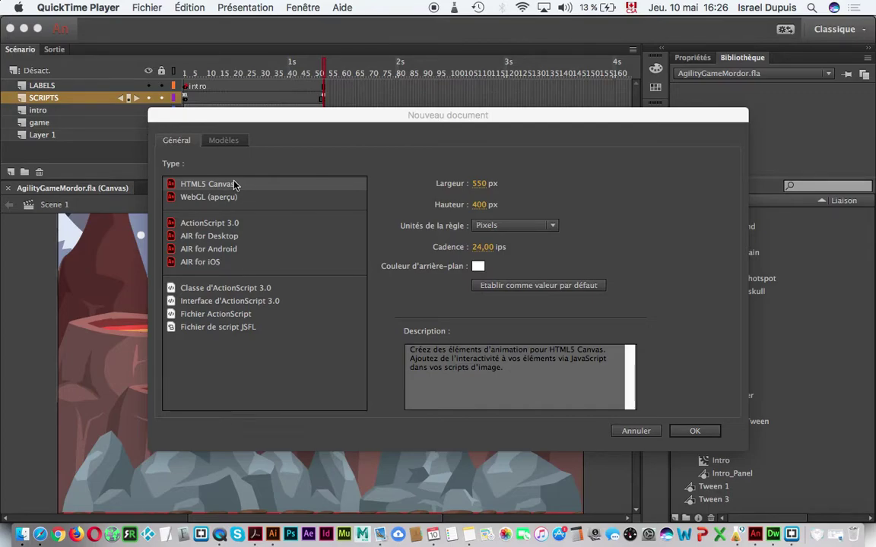
# Switch to Safari and browse the free downloads page of the Tour de Animate website.
pyautogui.press('super+Tab')
pyautogui.press('super+Tab')
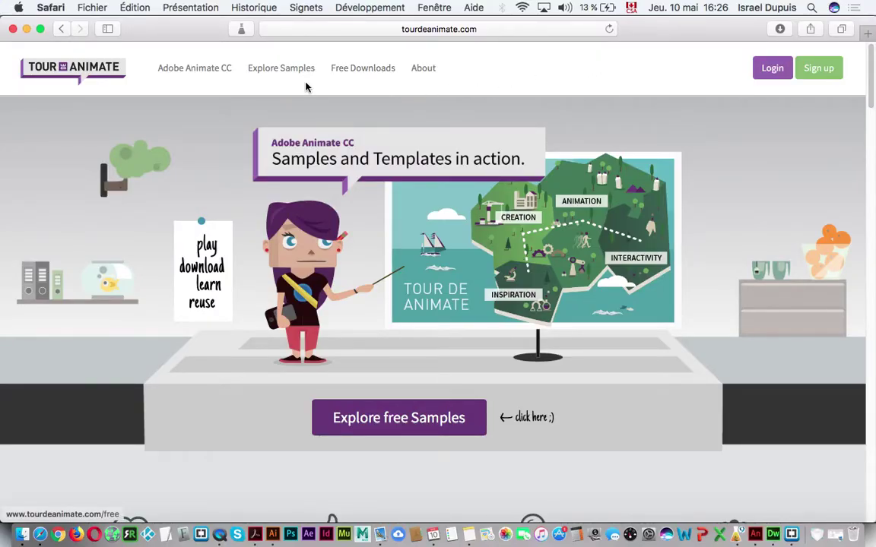
pyautogui.click(369, 72)
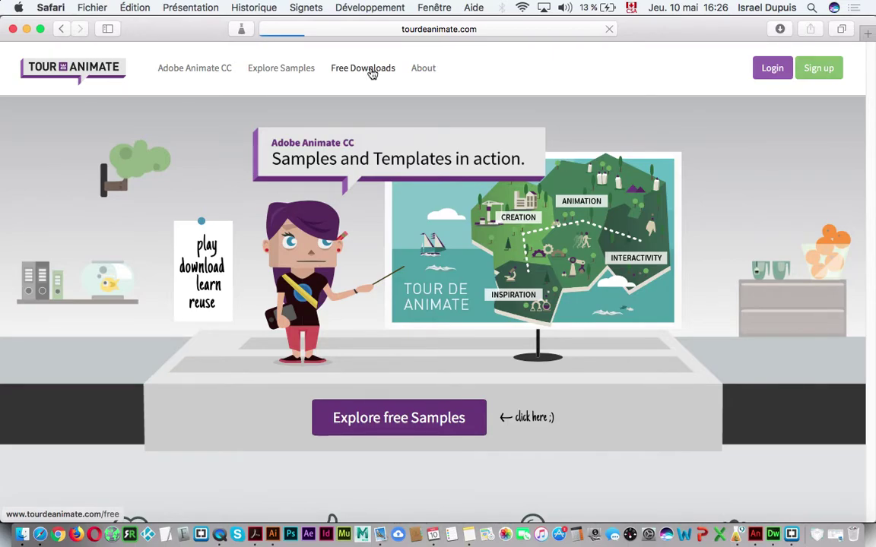
pyautogui.scroll(-10, 371, 73)
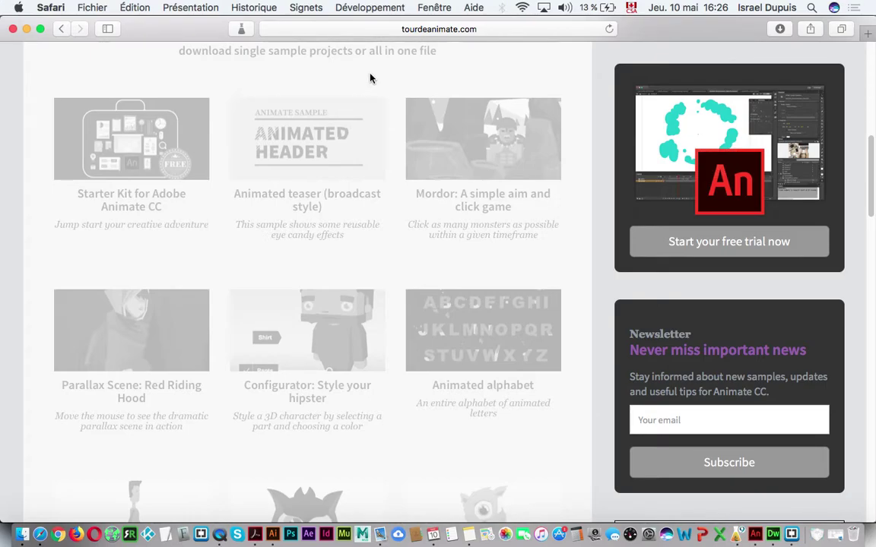
pyautogui.scroll(10, 370, 78)
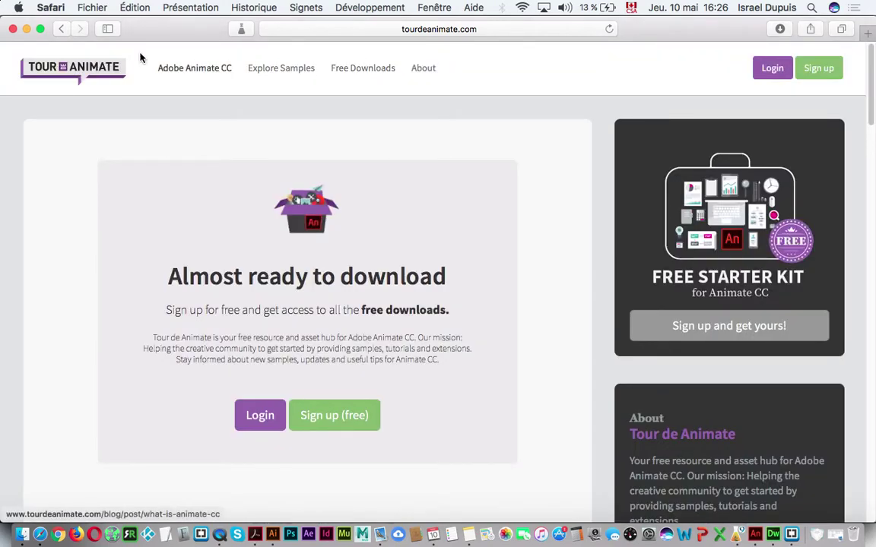
# Switch back to Animate CC, dismiss the new document dialog and test the AgilityGameMordor movie in the browser.
pyautogui.click(755, 535)
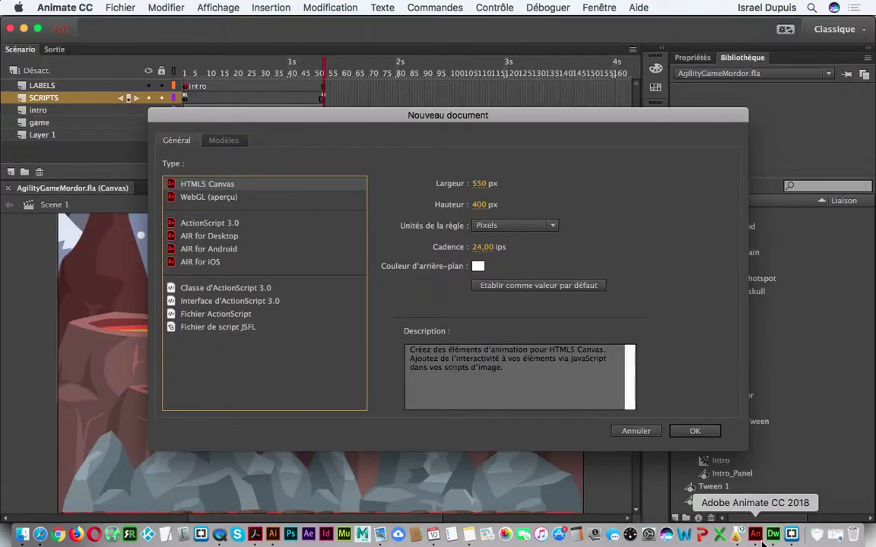
pyautogui.click(635, 431)
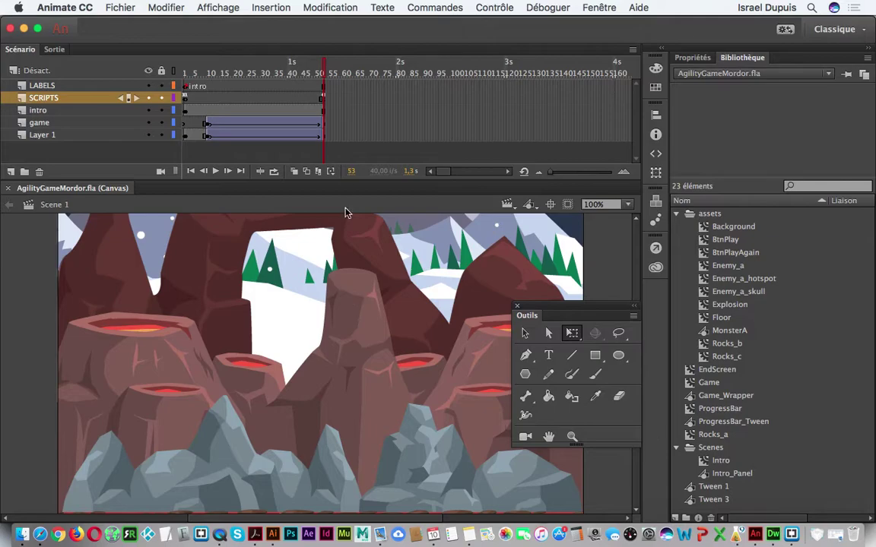
pyautogui.press('super+Return')
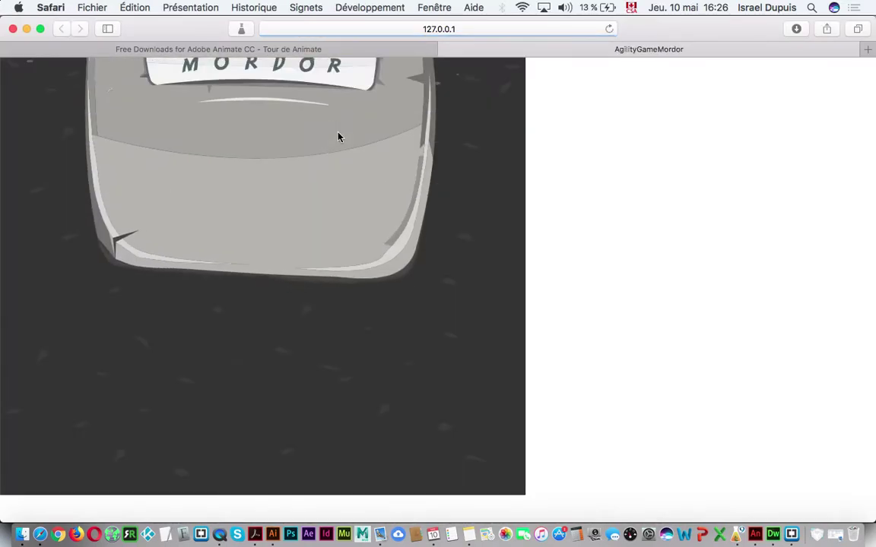
# Play one round of the Mordor game by hitting the monsters until time runs out, and close the preview.
pyautogui.click(258, 352)
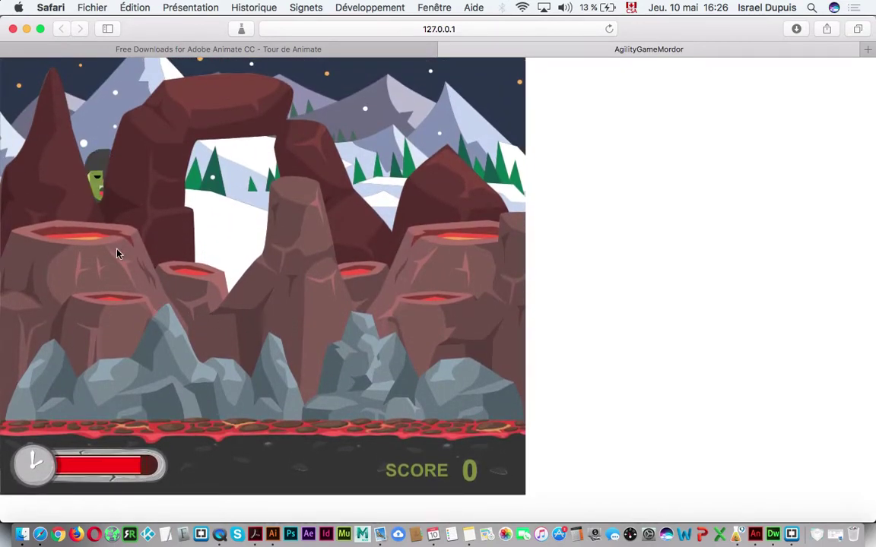
pyautogui.click(93, 136)
pyautogui.click(241, 221)
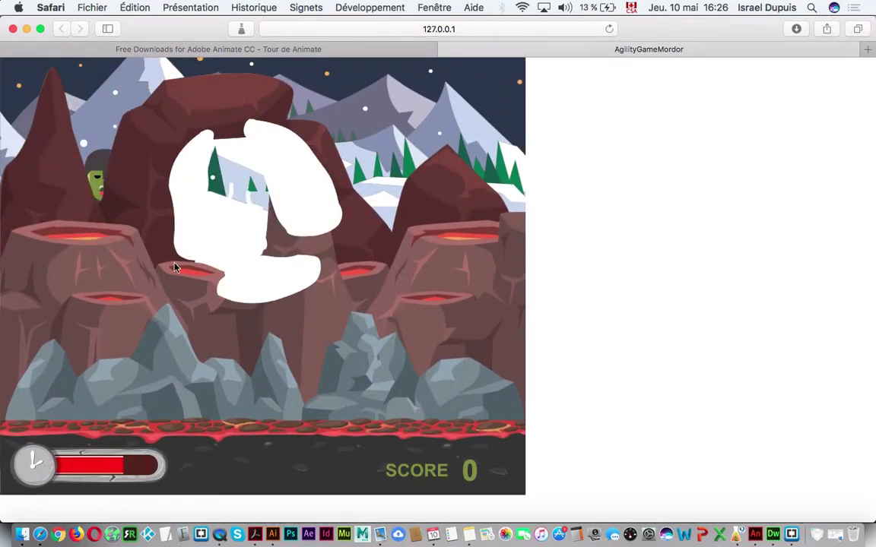
pyautogui.click(82, 103)
pyautogui.click(80, 199)
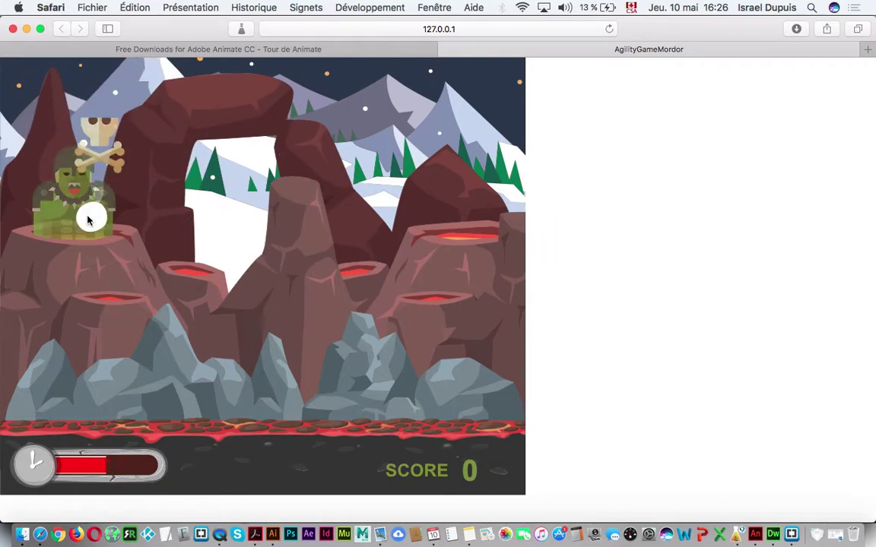
pyautogui.click(407, 308)
pyautogui.click(223, 217)
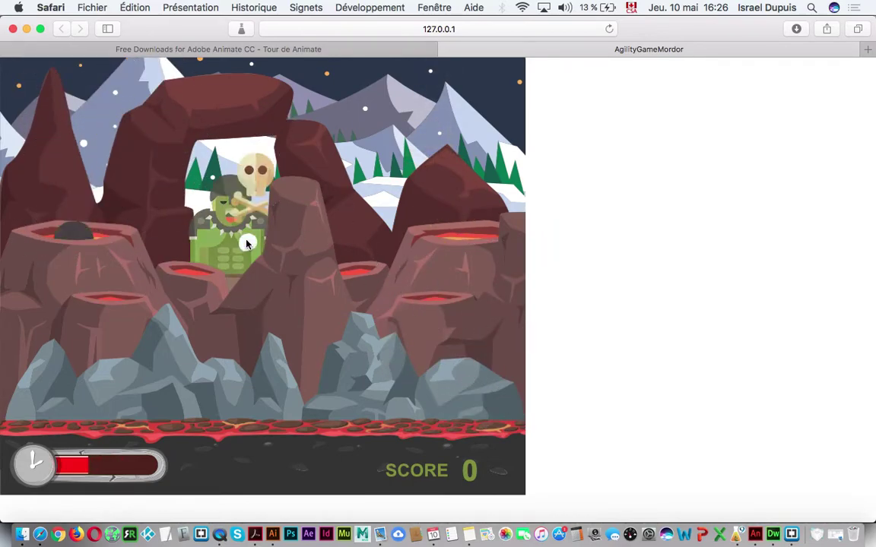
pyautogui.click(80, 194)
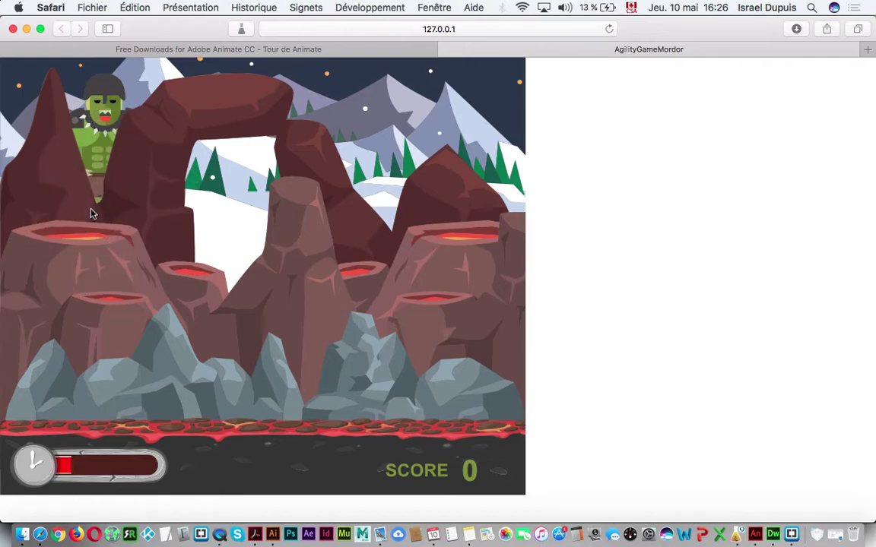
pyautogui.click(91, 211)
pyautogui.click(449, 343)
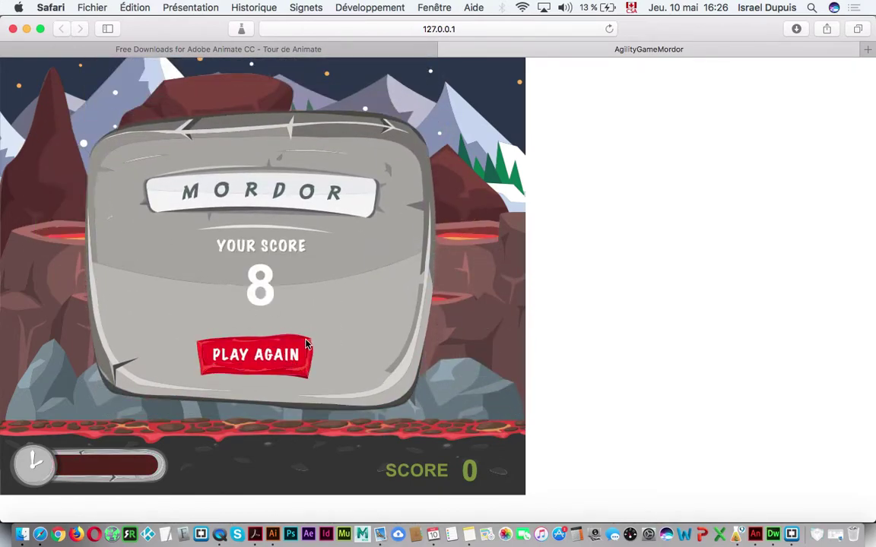
pyautogui.press('super+w')
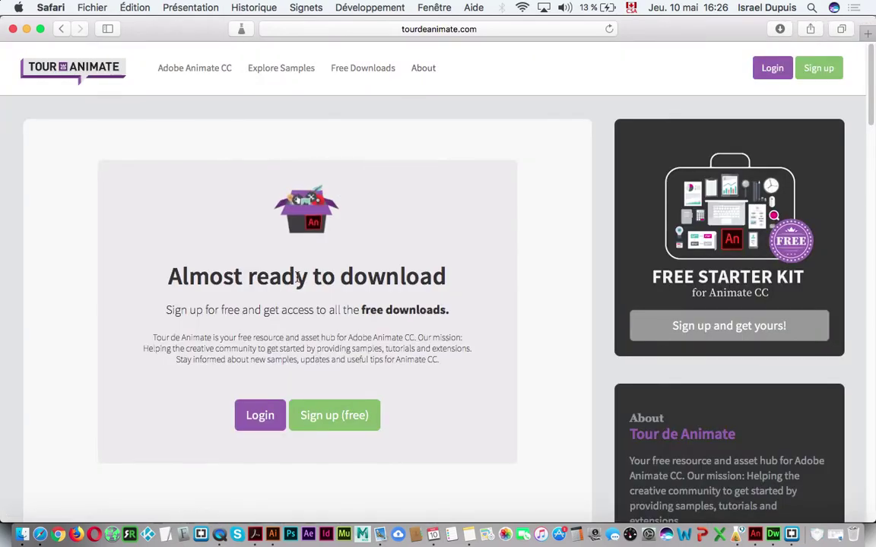
# Return to Animate CC, show the timeline with the playhead at frame 1 and widen its frames.
pyautogui.click(754, 534)
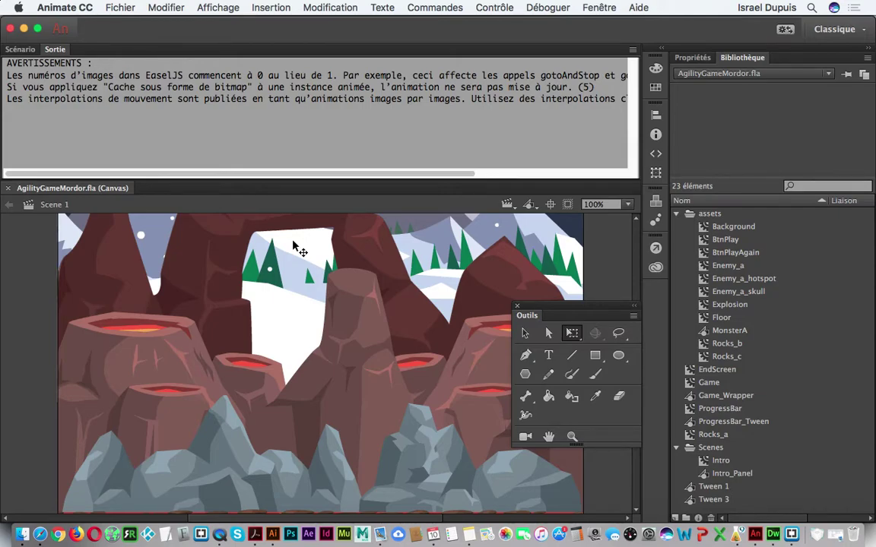
pyautogui.click(34, 49)
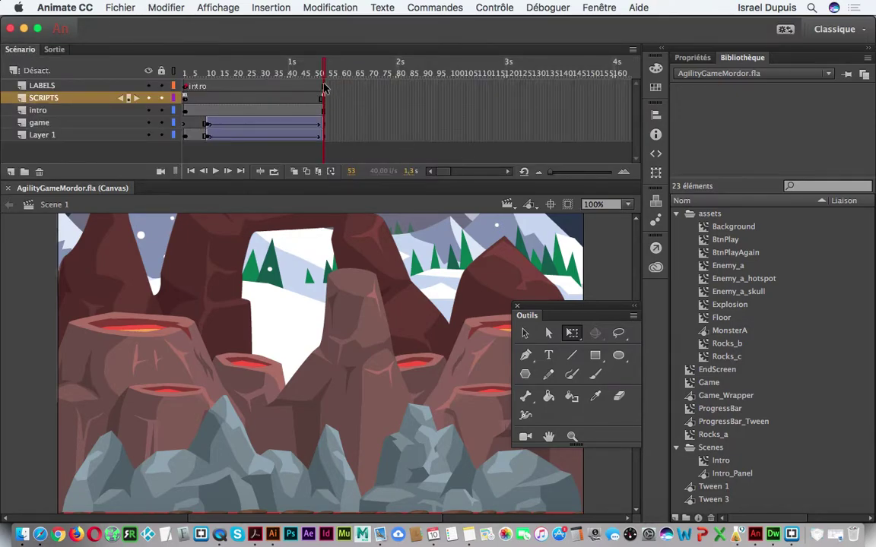
pyautogui.moveTo(324, 66); pyautogui.dragTo(163, 65)
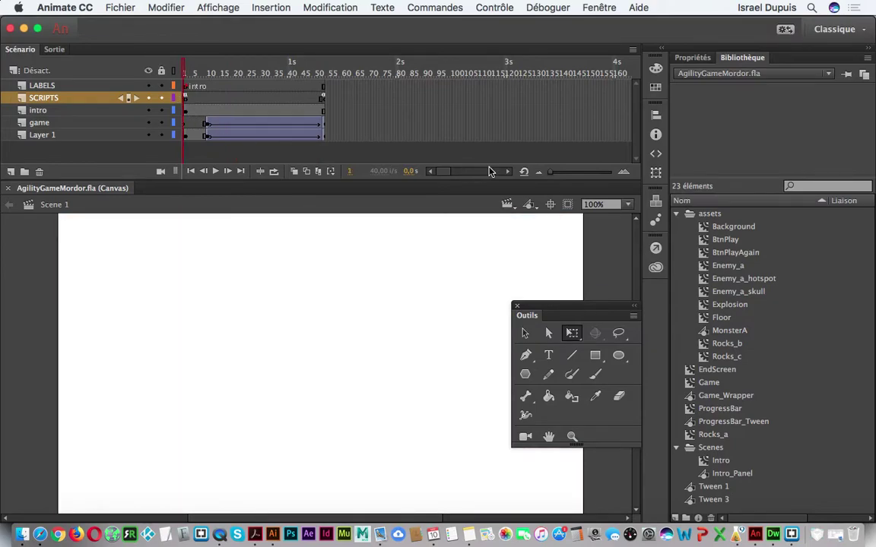
pyautogui.moveTo(548, 173); pyautogui.dragTo(575, 179)
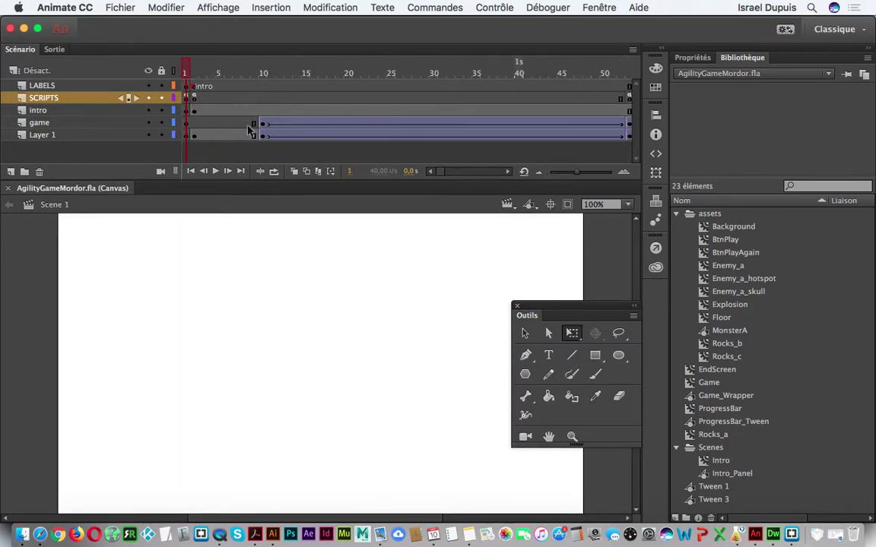
# Open the script on frame 1 of the SCRIPTS layer and examine the "score" variable in the "hit" event code.
pyautogui.rightClick(189, 96)
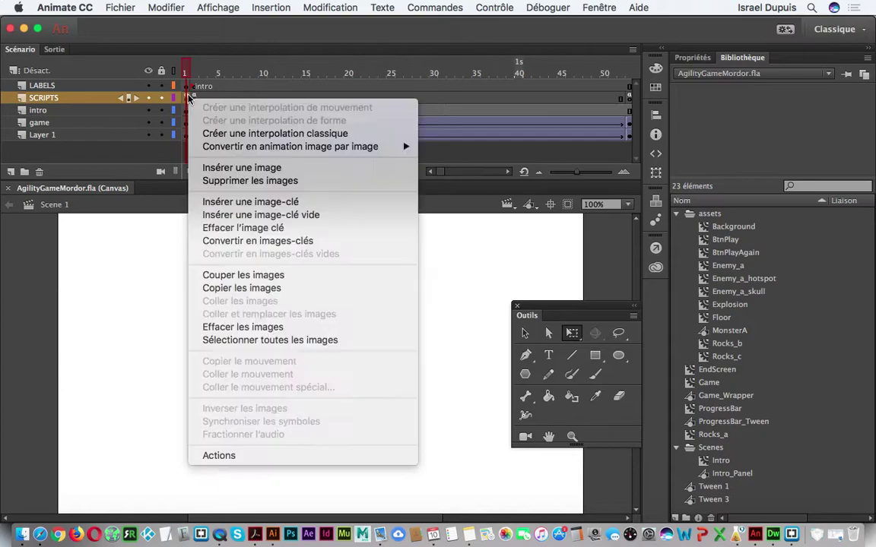
pyautogui.click(319, 453)
pyautogui.moveTo(480, 360); pyautogui.dragTo(476, 377)
pyautogui.scroll(-10, 473, 373)
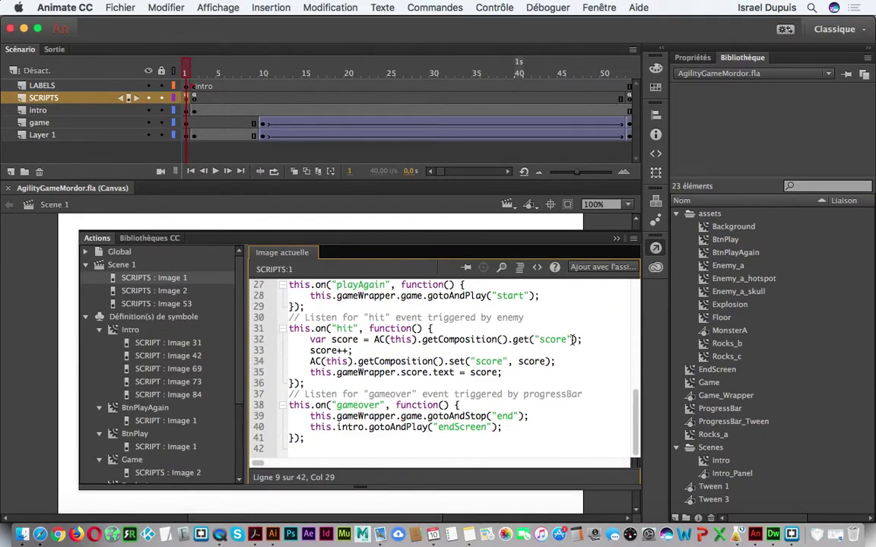
pyautogui.moveTo(574, 340); pyautogui.dragTo(534, 336)
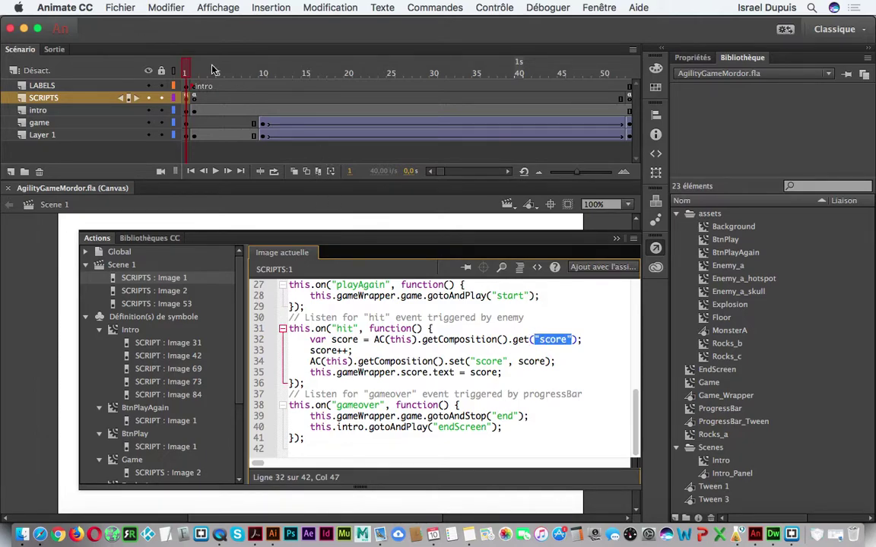
# Inspect frame 2 on the LABELS and SCRIPTS layers and return the playhead to frame 1.
pyautogui.click(195, 86)
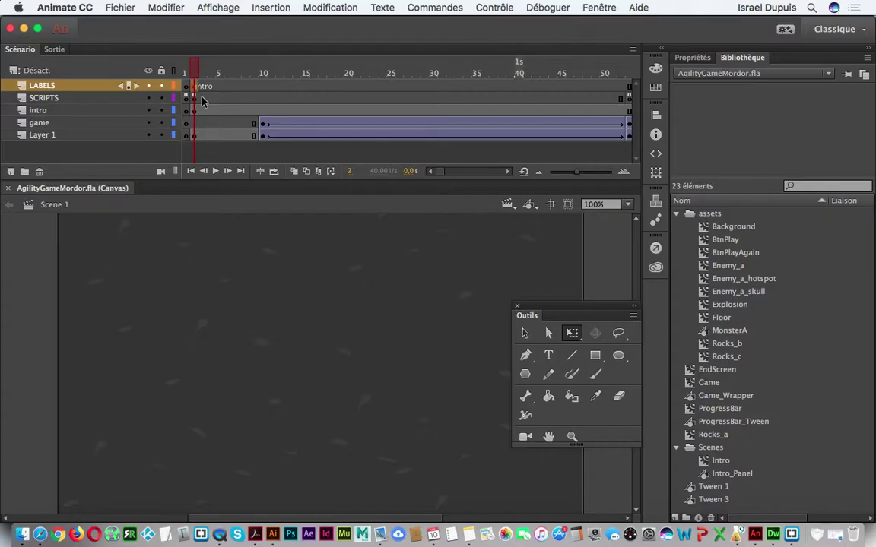
pyautogui.click(194, 98)
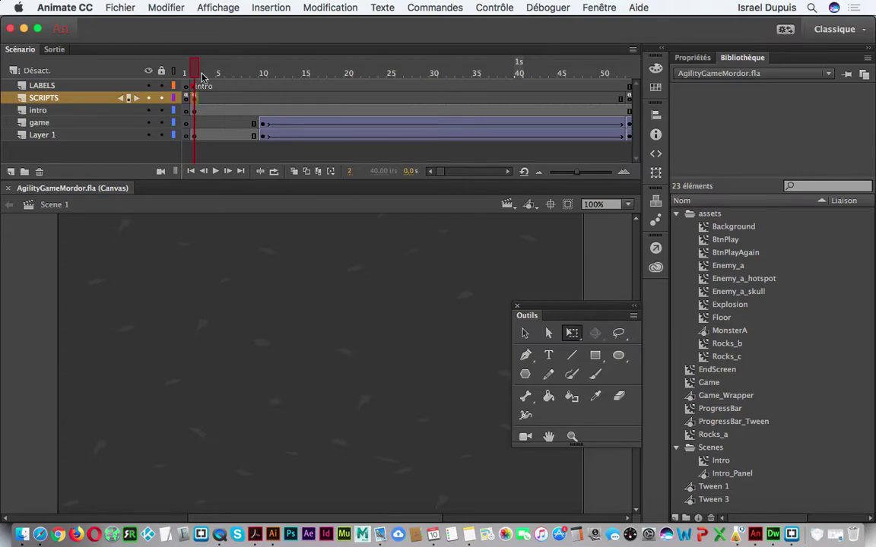
pyautogui.press('Return')
pyautogui.click(185, 74)
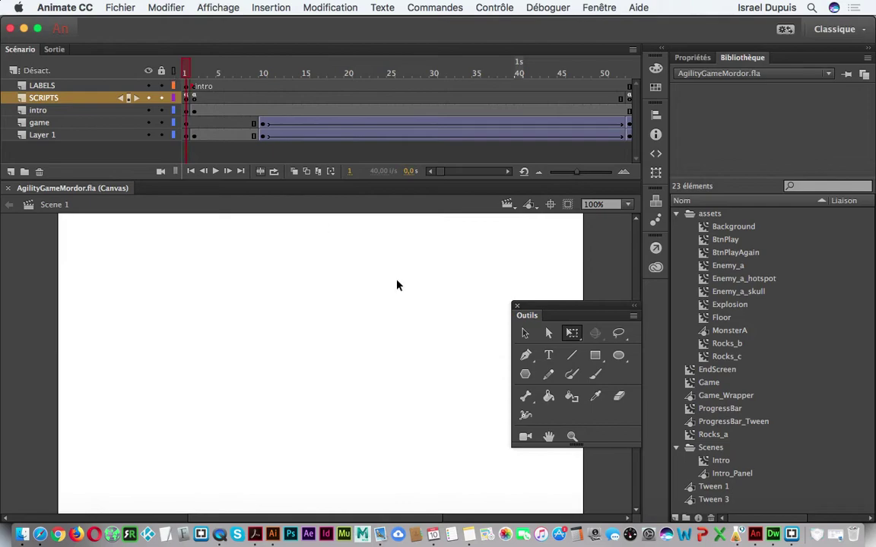
# Collapse the floating drawing tools, zoom the stage out to 25% and show frame 3.
pyautogui.click(634, 307)
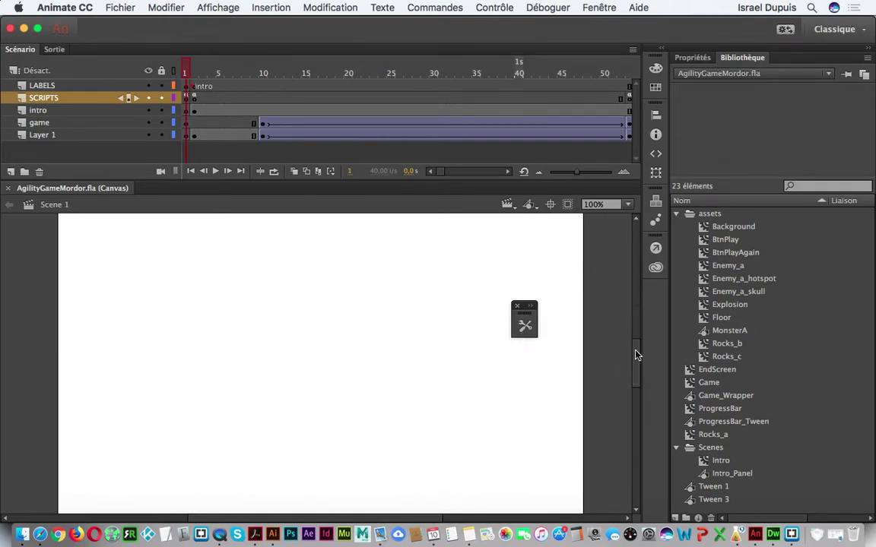
pyautogui.moveTo(638, 381); pyautogui.dragTo(627, 330)
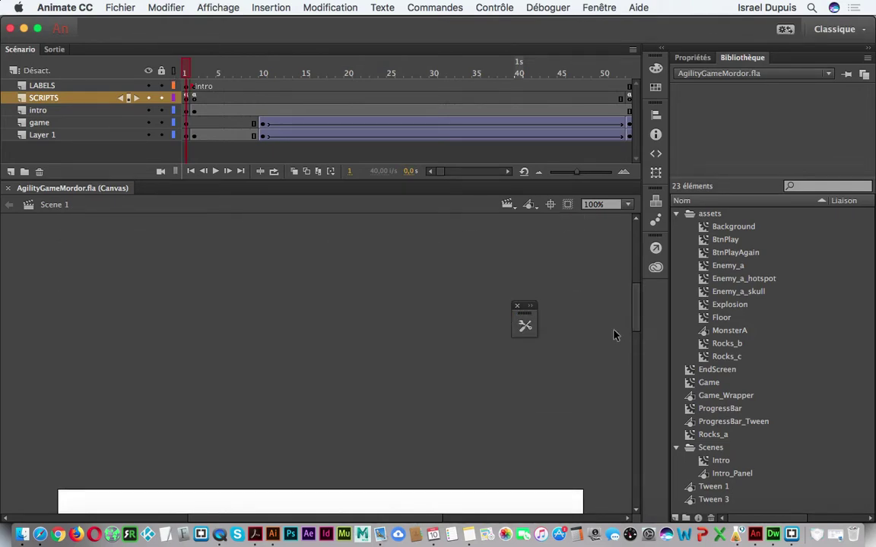
pyautogui.keyDown('alt'); pyautogui.click(424, 383); pyautogui.keyUp('alt')
pyautogui.keyDown('alt'); pyautogui.click(394, 431); pyautogui.keyUp('alt')
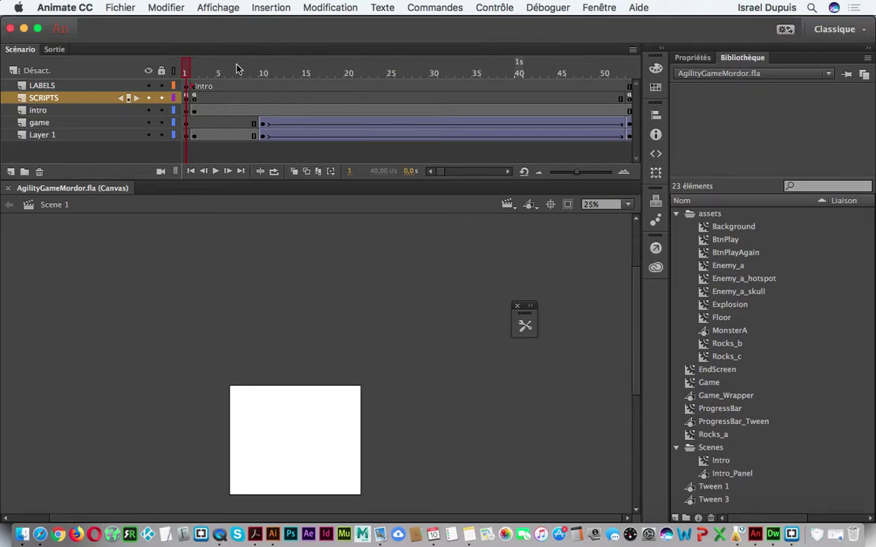
pyautogui.click(203, 73)
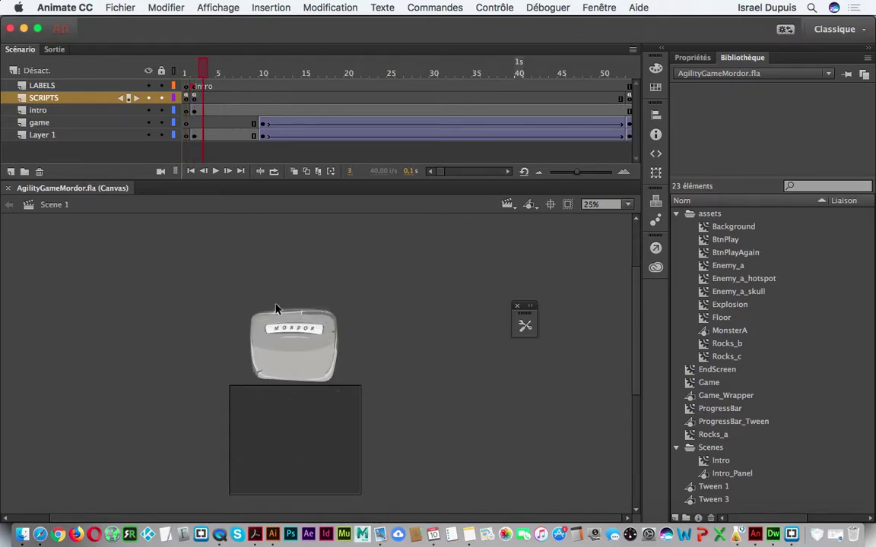
# Compare the first frames of the main timeline and open the Mordor panel's Intro symbol for editing from frame 2.
pyautogui.click(289, 368)
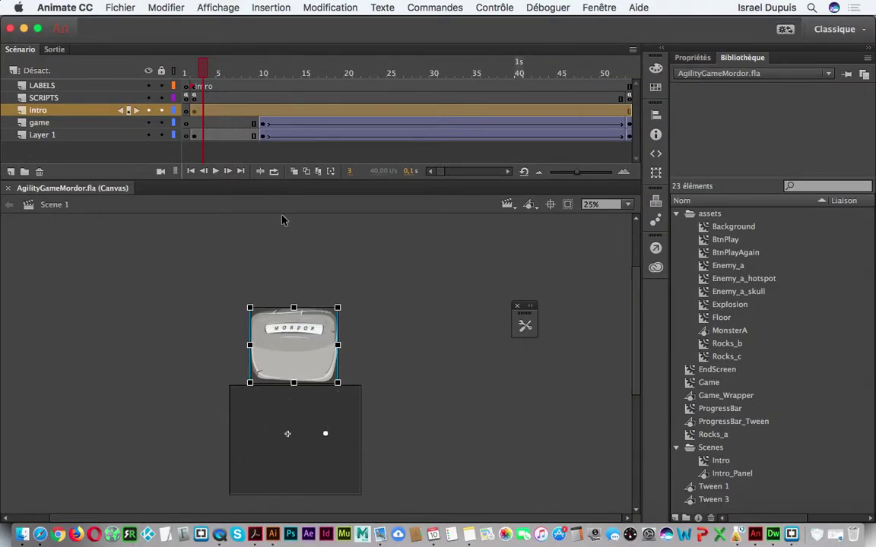
pyautogui.moveTo(187, 67); pyautogui.dragTo(137, 98)
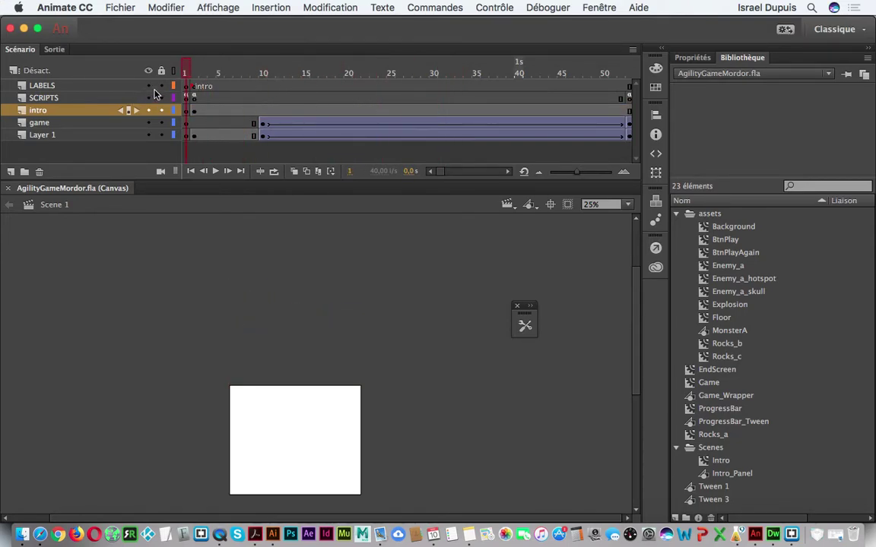
pyautogui.click(193, 67)
pyautogui.doubleClick(301, 357)
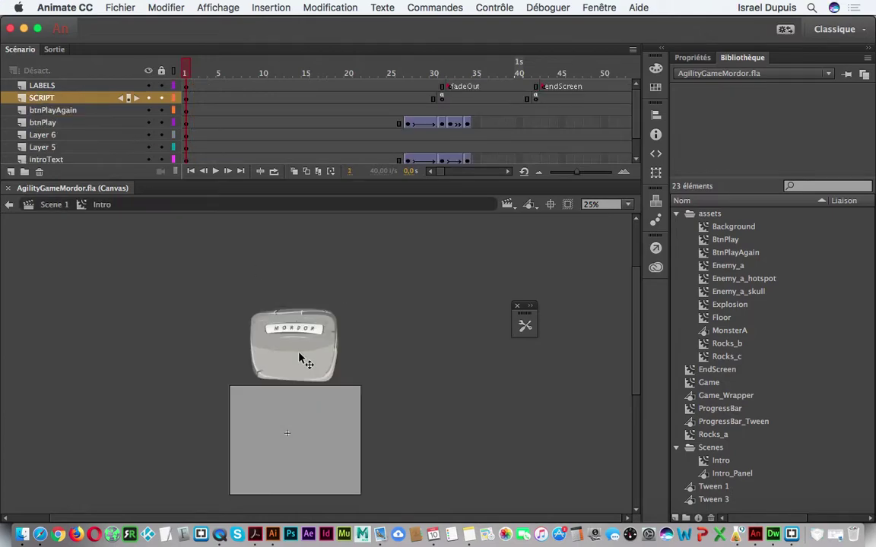
# Scrub through the Intro symbol's animation up to frame 31, where the intro text and PLAY button are shown.
pyautogui.click(301, 360)
pyautogui.click(239, 70)
pyautogui.moveTo(239, 71); pyautogui.dragTo(442, 91)
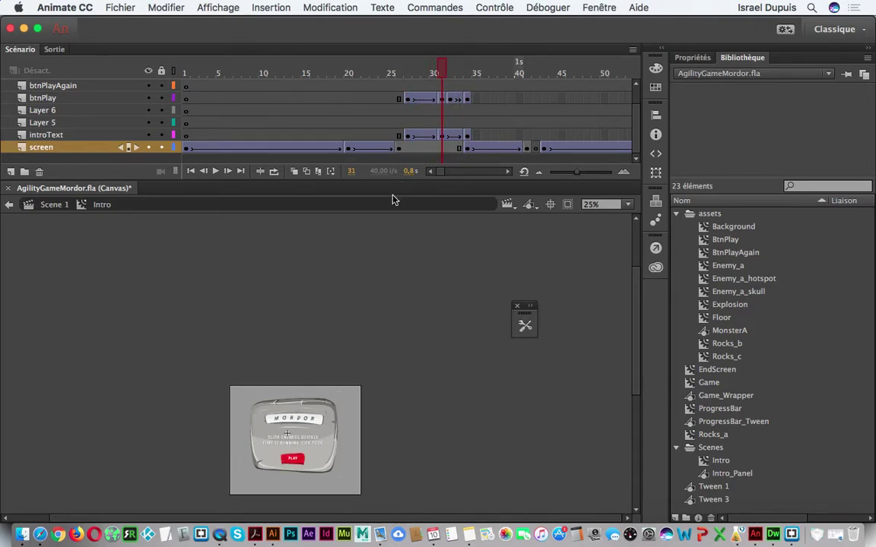
# Open the two-line intro text graphic above the PLAY button for editing.
pyautogui.press('super+equal')
pyautogui.press('super+equal')
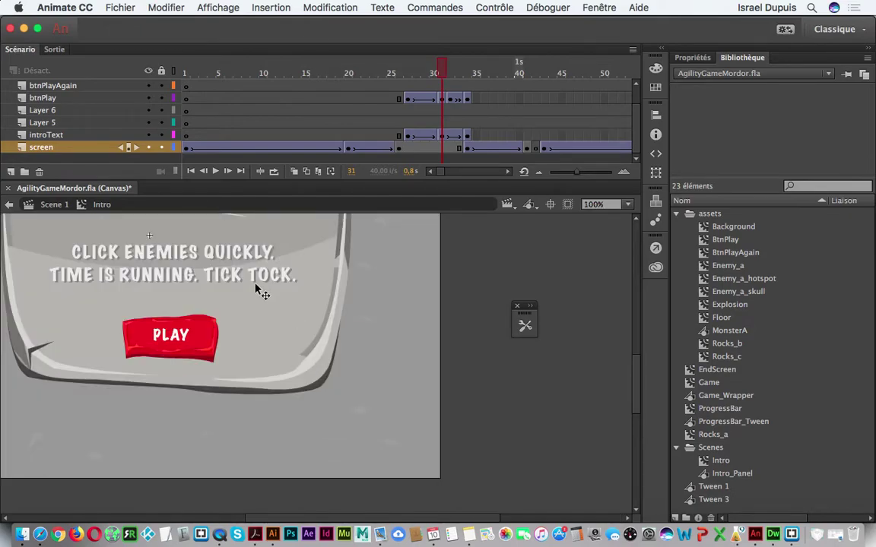
pyautogui.doubleClick(253, 280)
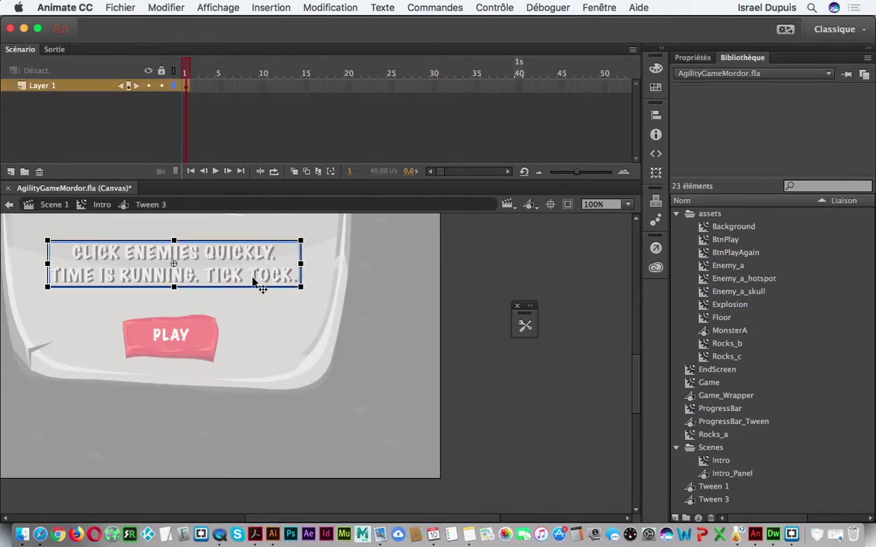
# Replace the wording of the light foreground intro text with "Attrape Papi.".
pyautogui.doubleClick(255, 282)
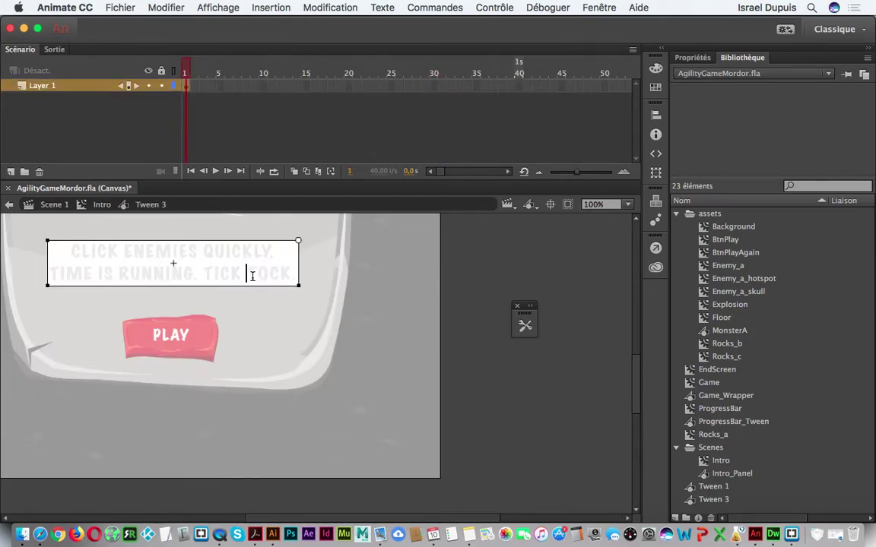
pyautogui.moveTo(290, 270); pyautogui.dragTo(14, 247)
pyautogui.press('BackSpace')
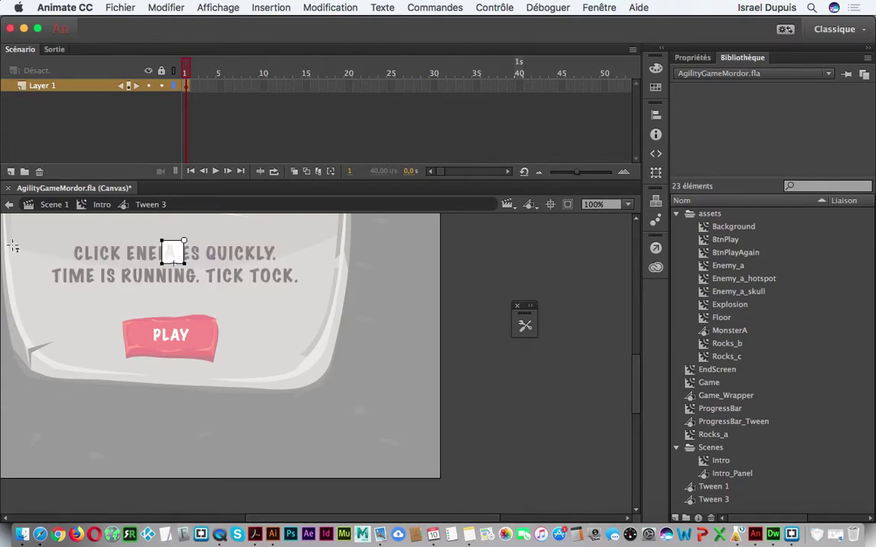
pyautogui.write('Attrape')
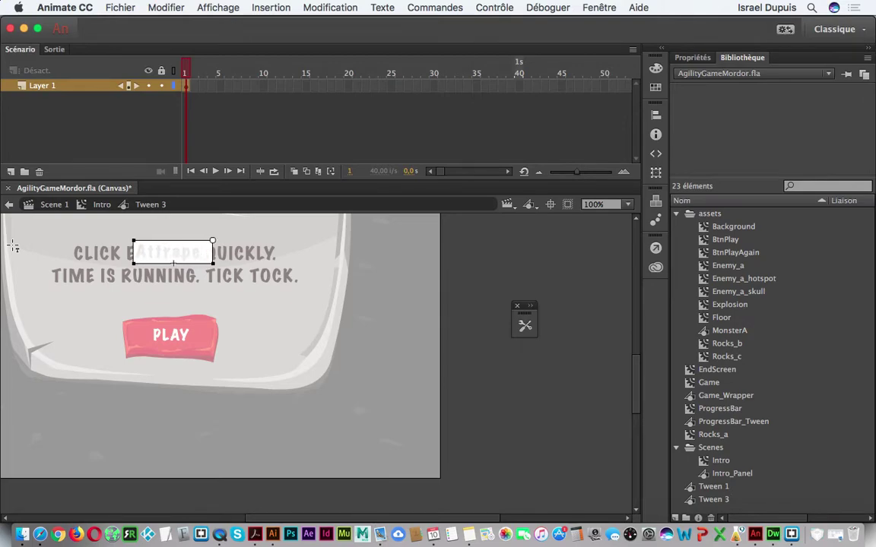
pyautogui.write(' PAPI')
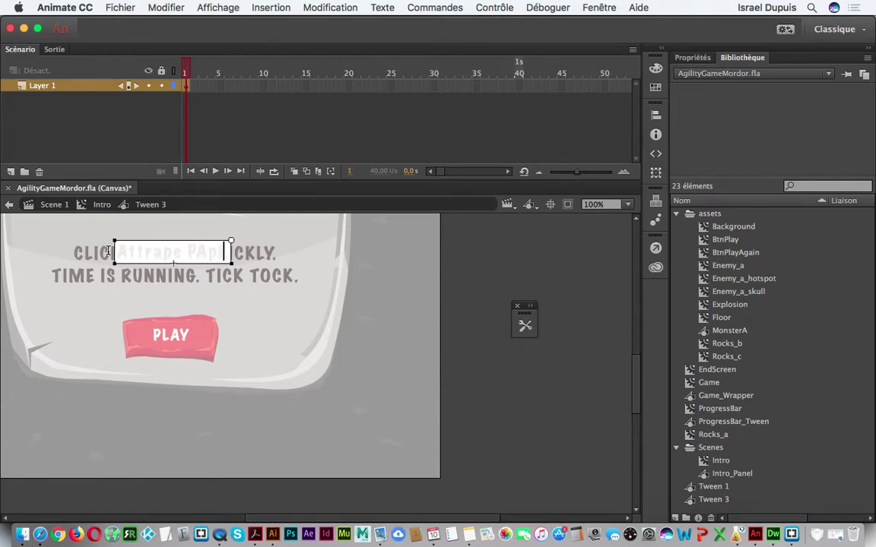
pyautogui.press('BackSpace')
pyautogui.press('BackSpace')
pyautogui.press('BackSpace')
pyautogui.write('api.')
pyautogui.press('Escape')
# Delete the dark shadow copy of the old English text behind "Attrape Papi.".
pyautogui.click(397, 238)
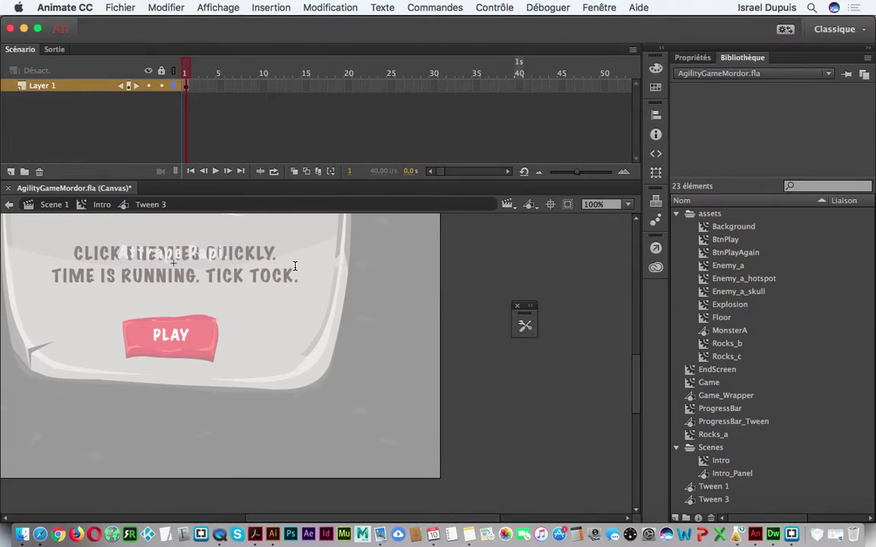
pyautogui.click(282, 277)
pyautogui.press('Delete')
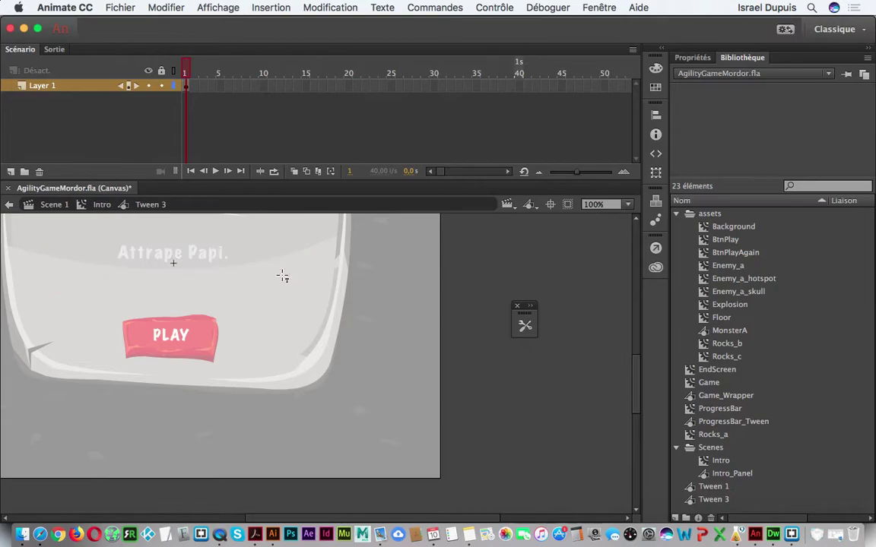
# Enlarge the whole "Attrape Papi." text to a size of about 35 and colour it dark grey.
pyautogui.doubleClick(194, 258)
pyautogui.doubleClick(205, 254)
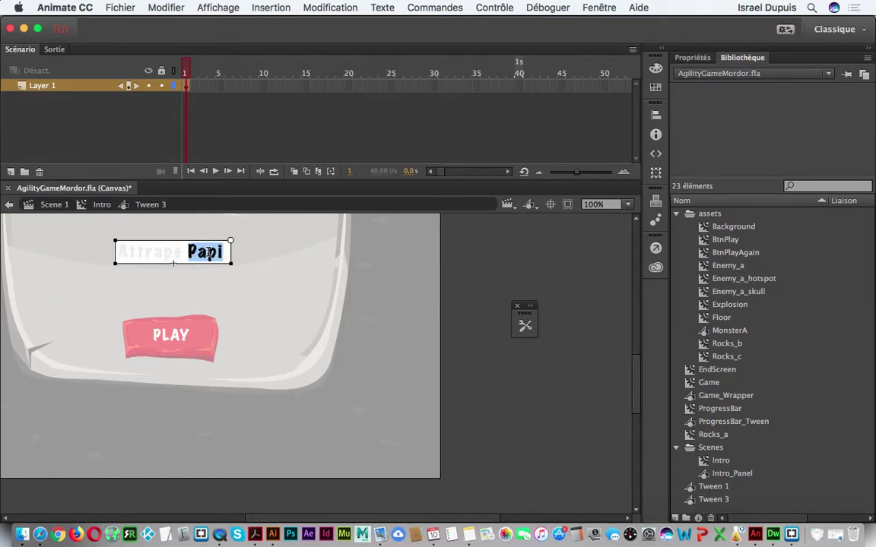
pyautogui.press('super+a')
pyautogui.click(694, 58)
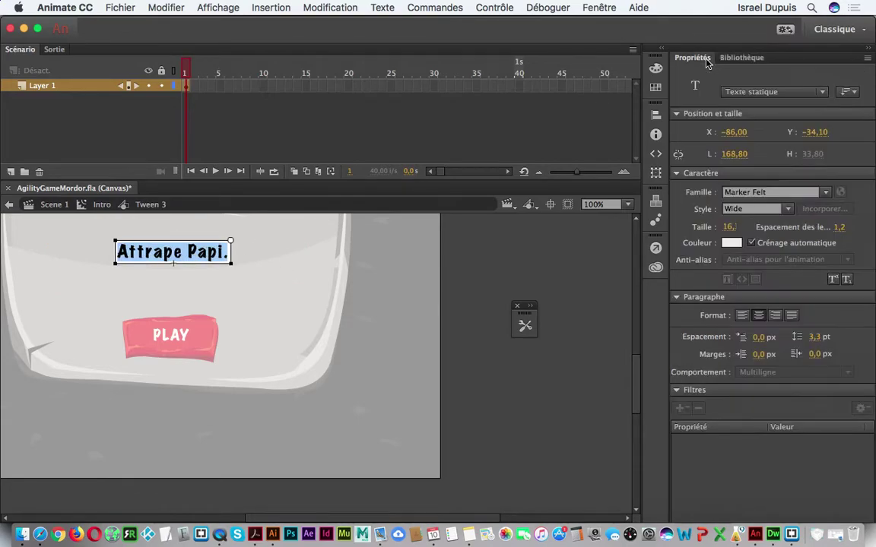
pyautogui.moveTo(729, 227); pyautogui.dragTo(668, 204)
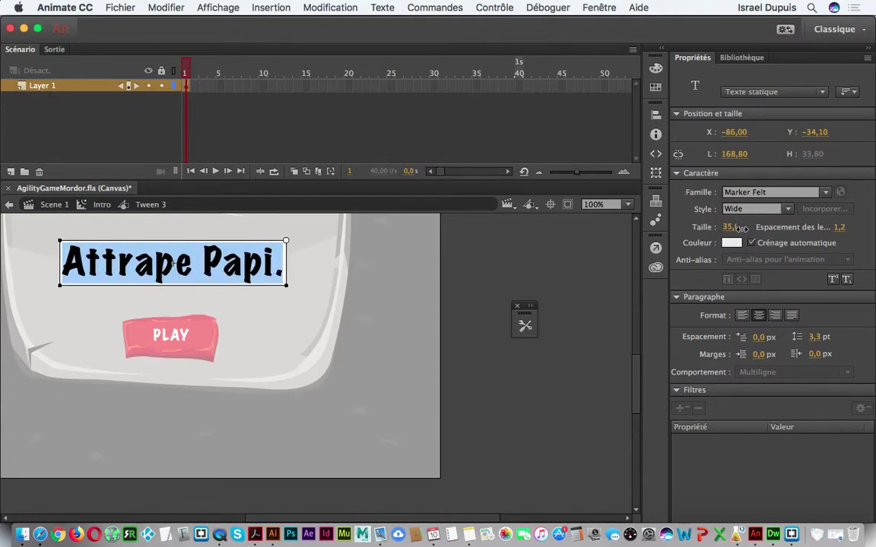
pyautogui.click(731, 242)
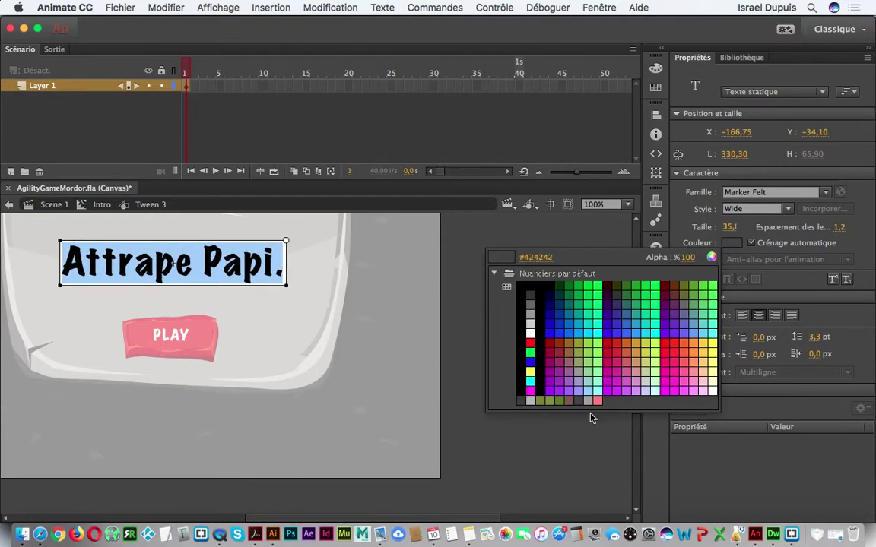
pyautogui.click(577, 400)
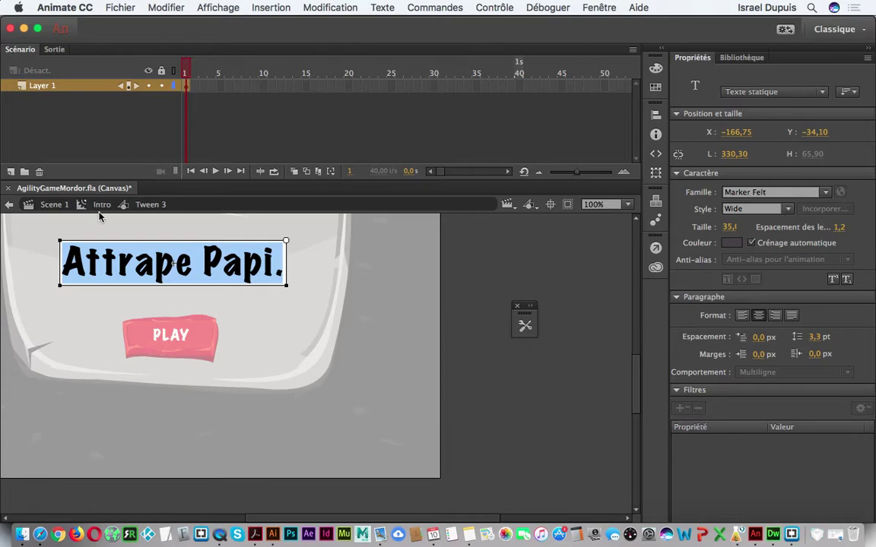
pyautogui.click(476, 317)
# Break the "Attrape Papi." text apart twice, into letters and into plain shapes.
pyautogui.click(249, 274)
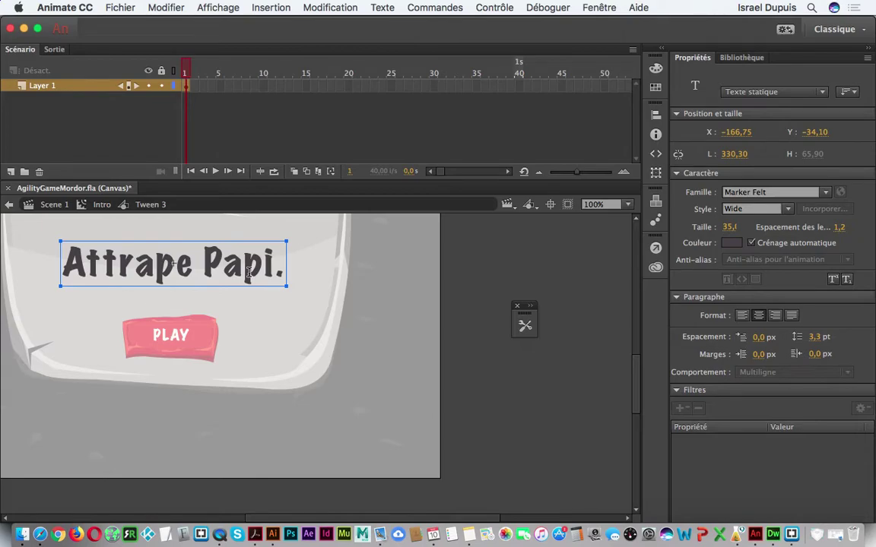
pyautogui.hotkey('ctrl', 'b')
pyautogui.hotkey('ctrl', 'b')
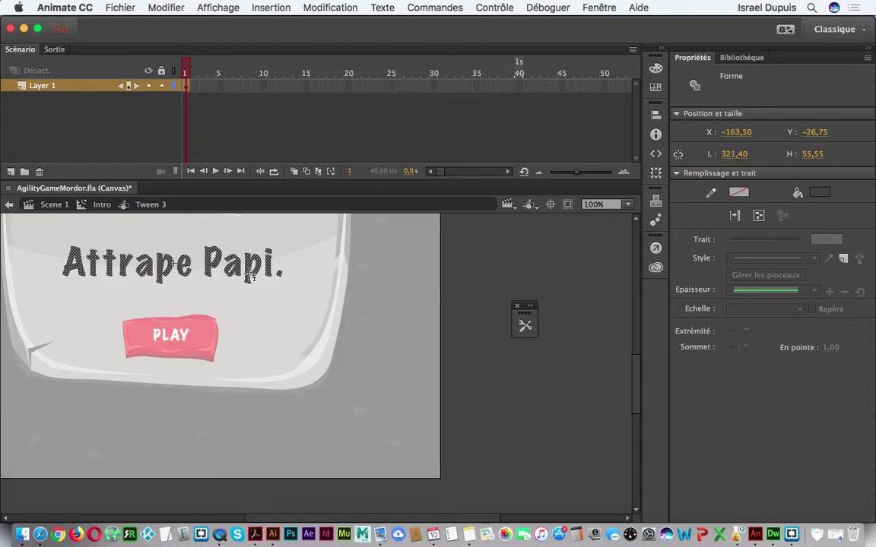
# Undo the last break-apart and apply Break Apart to the separate letters again.
pyautogui.hotkey('ctrl', 'z')
pyautogui.click(179, 6)
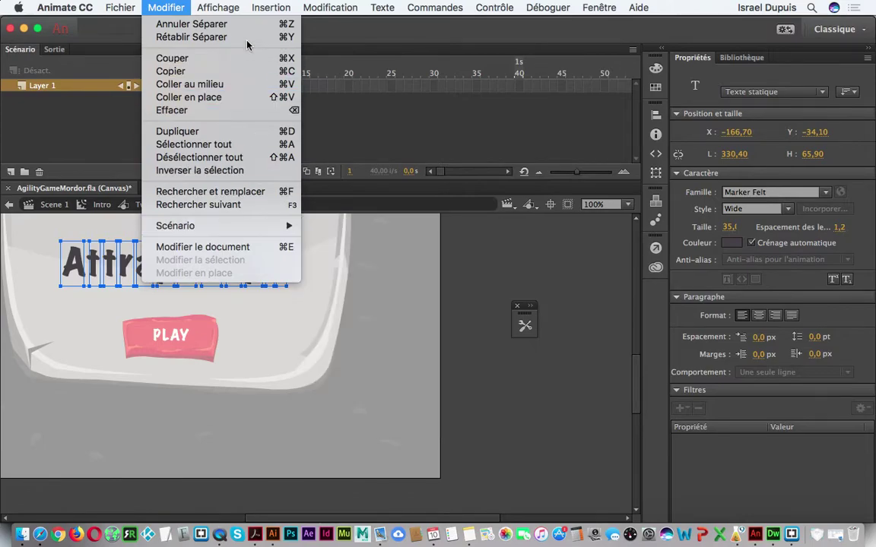
pyautogui.moveTo(327, 8)
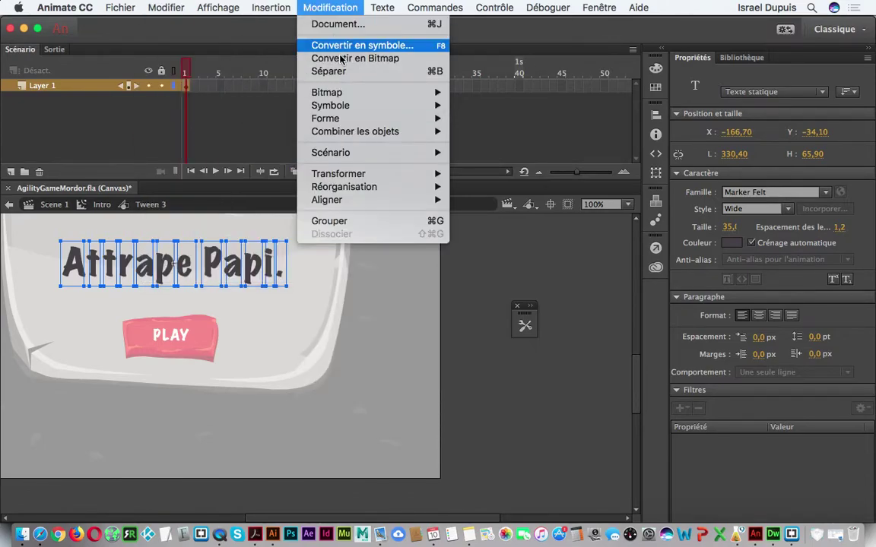
pyautogui.click(378, 70)
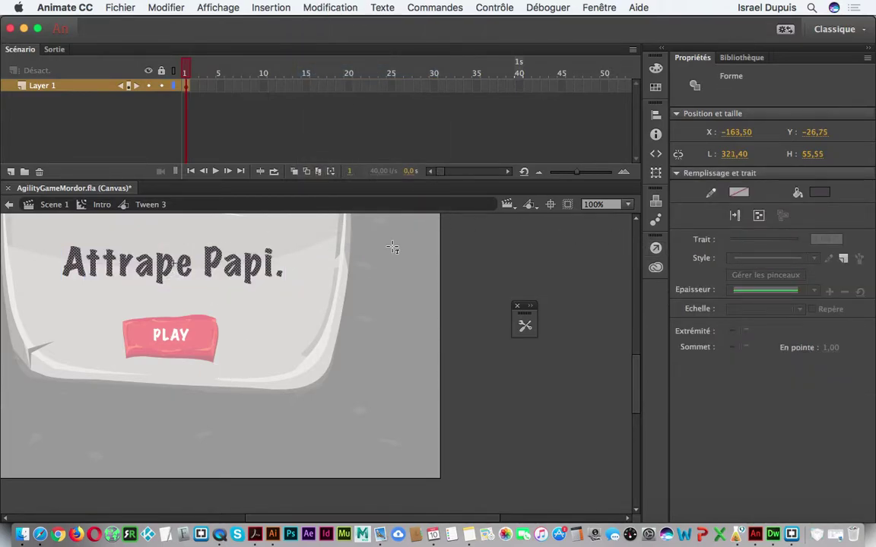
# Return to Scene 1 and advance the main timeline to frame 53, where the game scenery is shown.
pyautogui.click(111, 206)
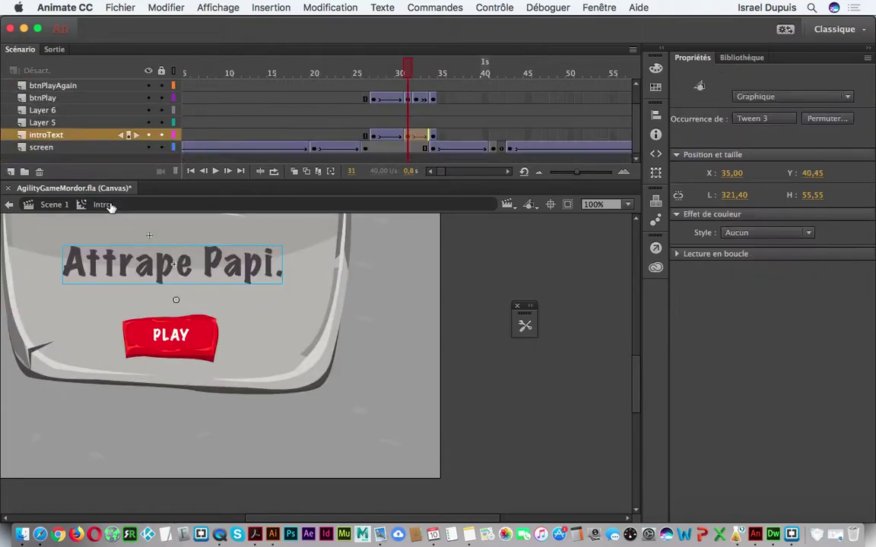
pyautogui.click(57, 206)
pyautogui.moveTo(187, 70); pyautogui.dragTo(219, 70)
pyautogui.hscroll(-10, 383, 375)
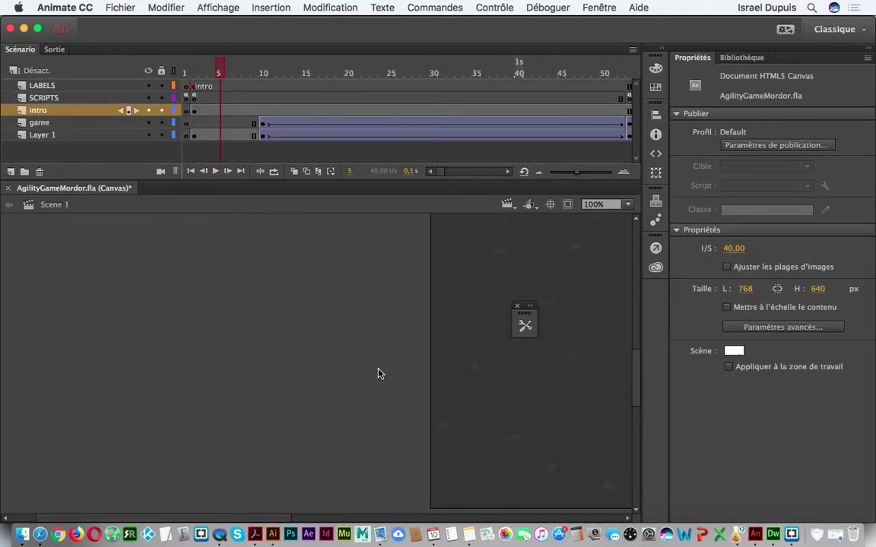
pyautogui.scroll(-3, 380, 373)
pyautogui.hscroll(10, 381, 490)
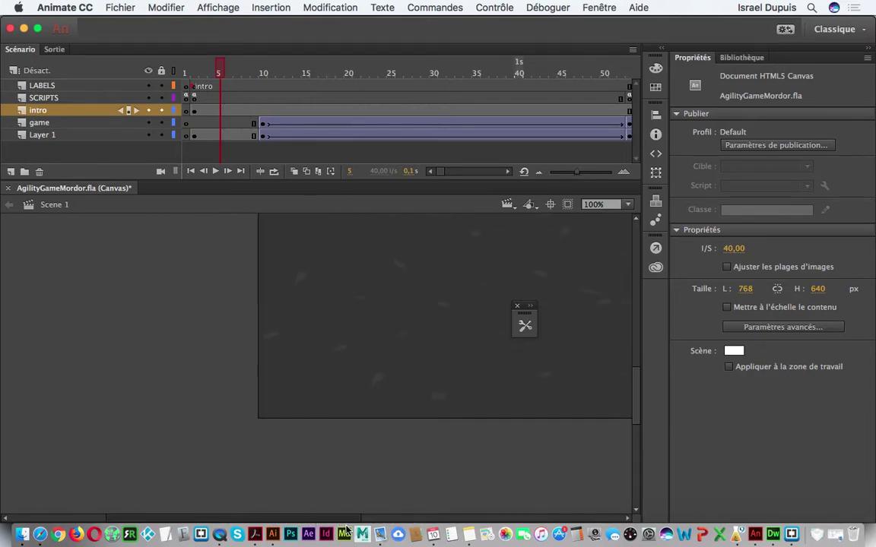
pyautogui.moveTo(634, 428); pyautogui.dragTo(638, 394)
pyautogui.moveTo(220, 70); pyautogui.dragTo(358, 89)
pyautogui.press('Return')
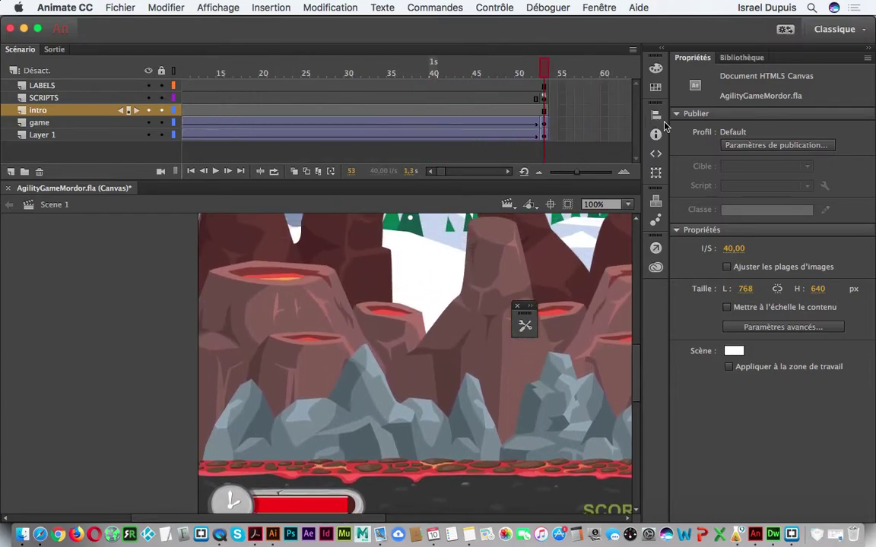
# Open the Game symbol nested inside the Game_Wrapper graphic for editing.
pyautogui.click(380, 390)
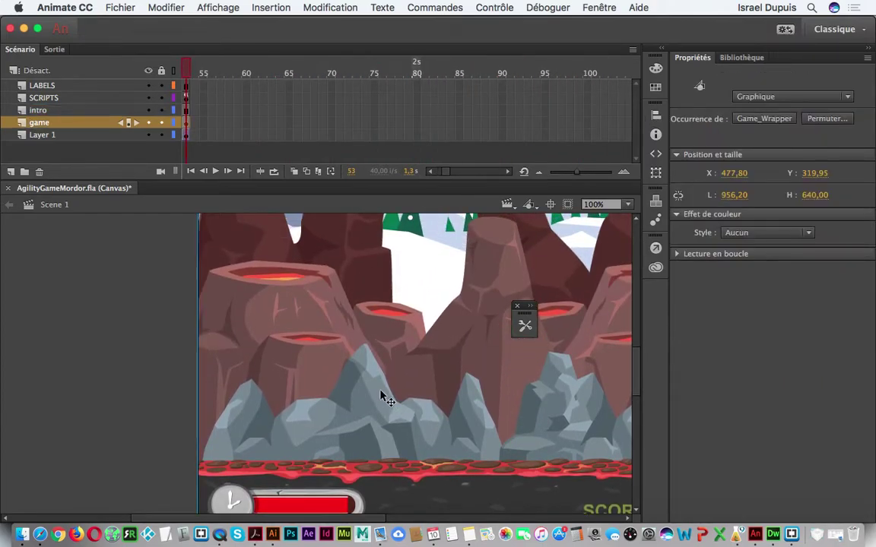
pyautogui.doubleClick(335, 345)
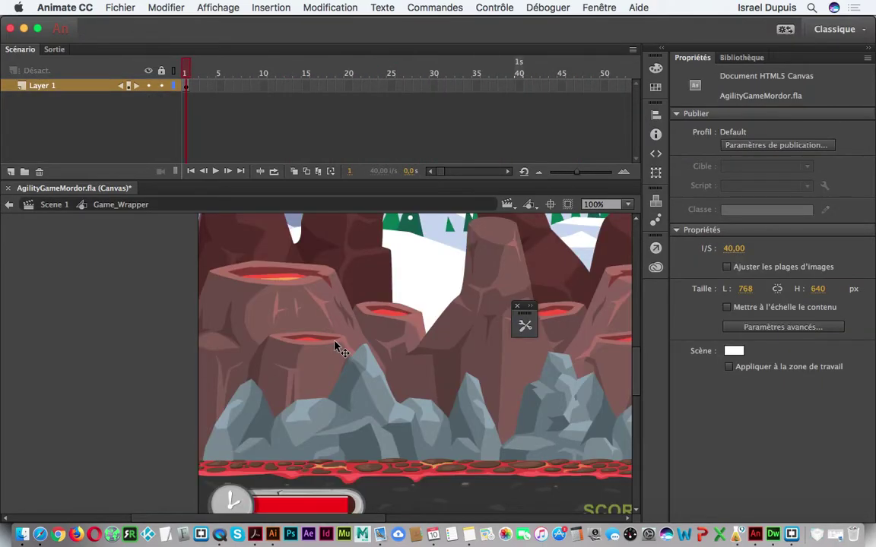
pyautogui.doubleClick(335, 346)
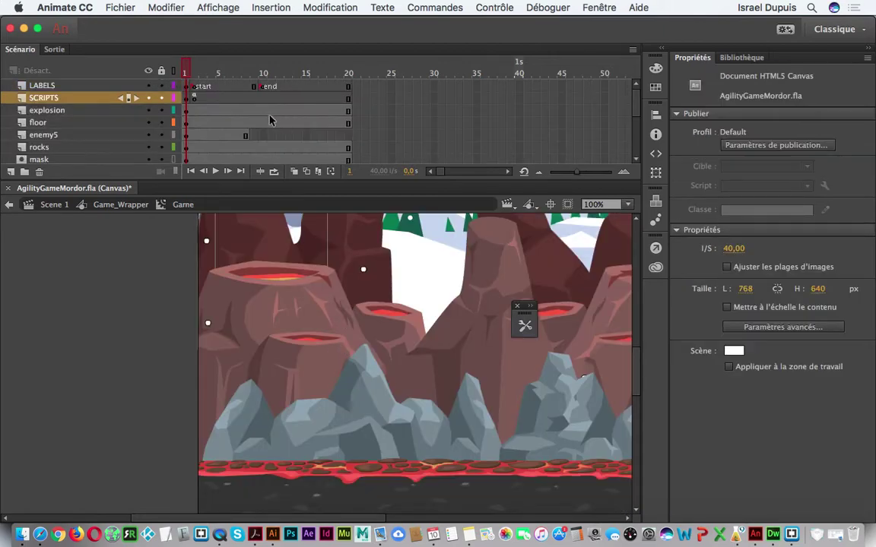
# Examine frame 2 on the Game symbol's LABELS and SCRIPTS layers and return the playhead to frame 1.
pyautogui.click(195, 69)
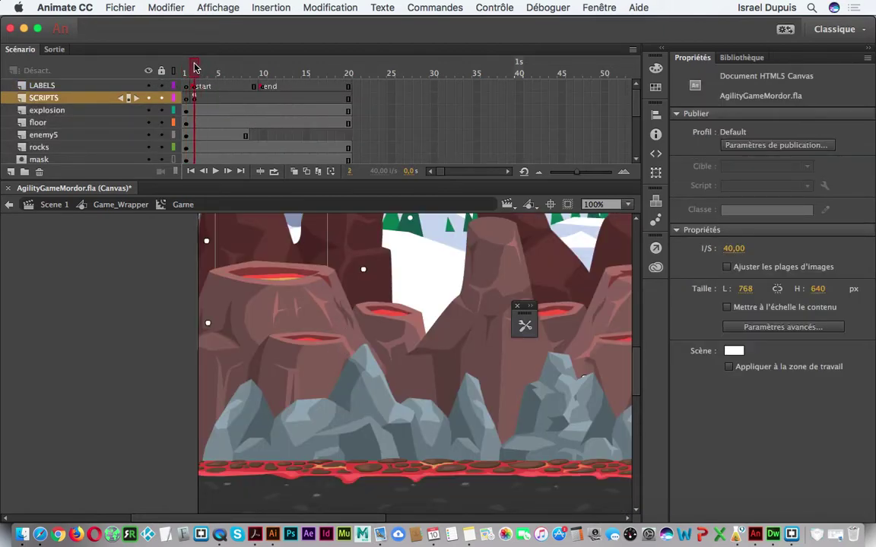
pyautogui.click(201, 88)
pyautogui.click(194, 97)
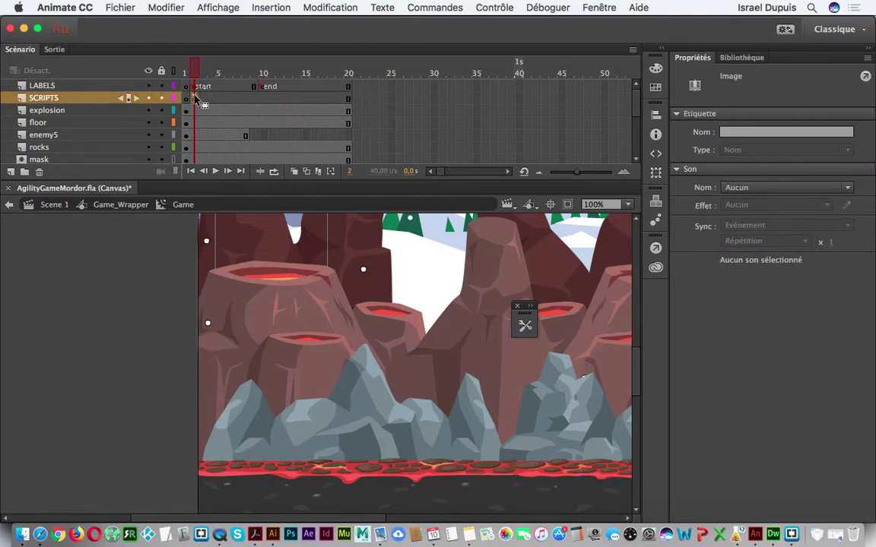
pyautogui.moveTo(196, 67)
pyautogui.mouseDown()
pyautogui.moveTo(276, 70)
pyautogui.moveTo(194, 70)
pyautogui.mouseUp()
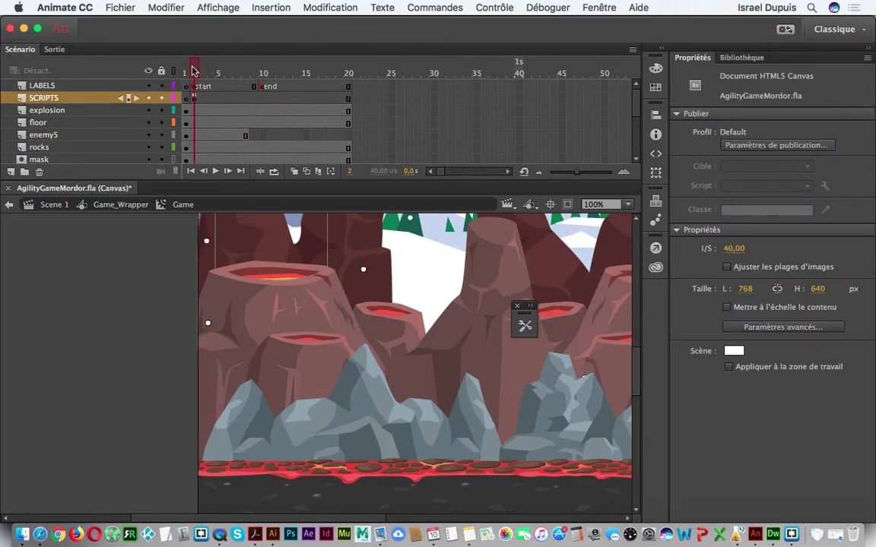
pyautogui.click(195, 99)
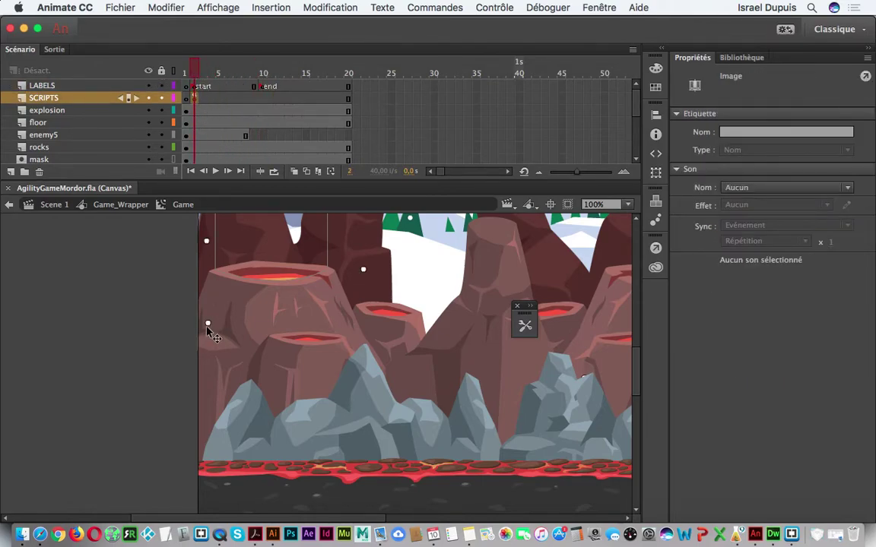
pyautogui.click(184, 70)
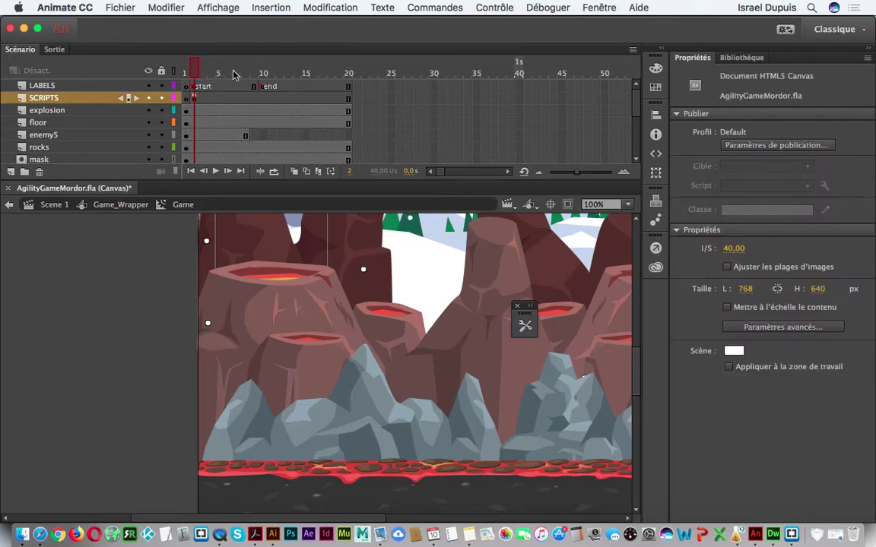
pyautogui.press('Return')
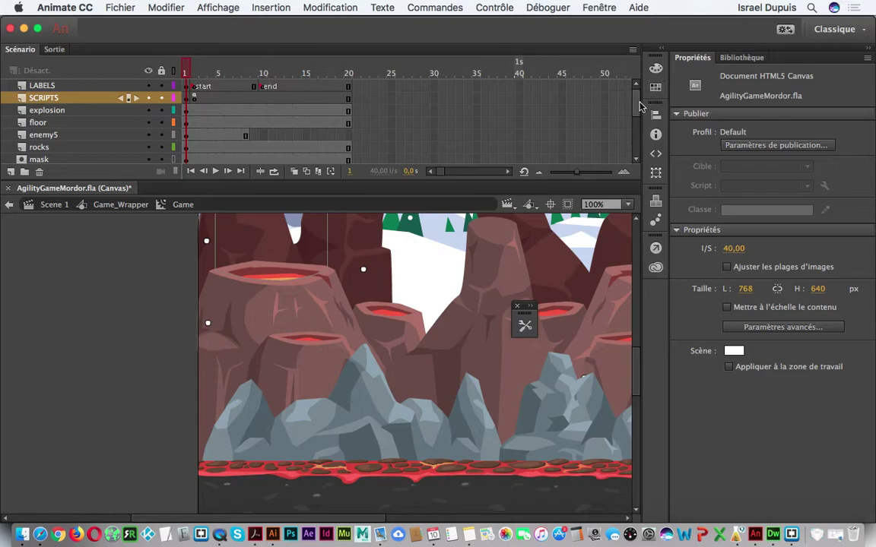
# Open the Enemy_a symbol on the enemy2 layer and scrub its timeline to frame 22.
pyautogui.moveTo(637, 107); pyautogui.dragTo(641, 132)
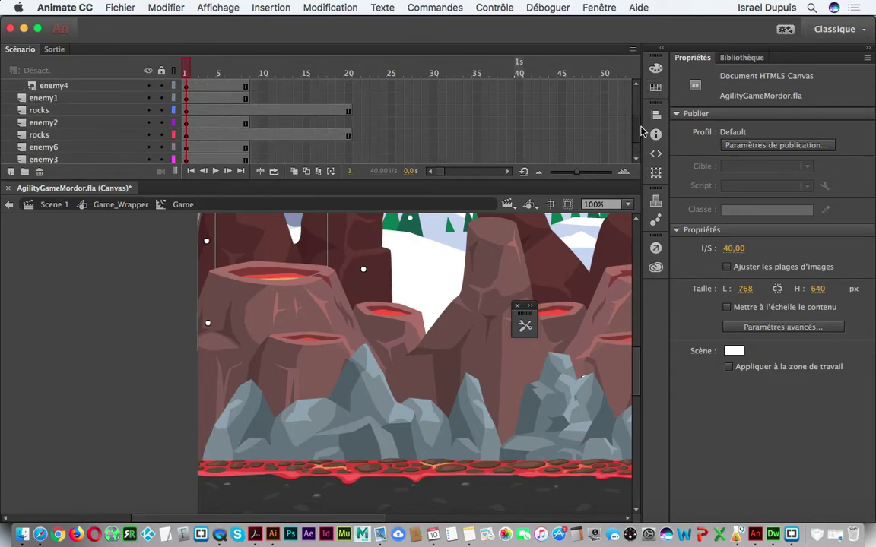
pyautogui.click(80, 124)
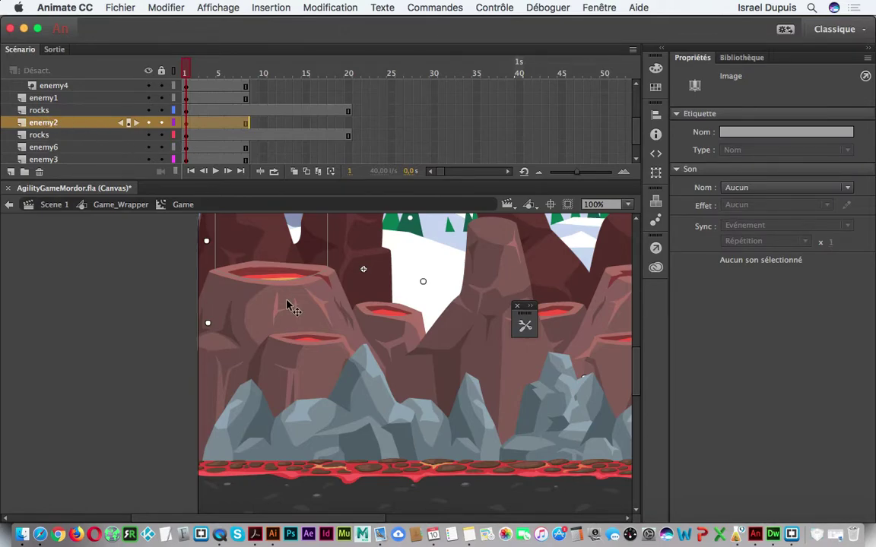
pyautogui.click(185, 126)
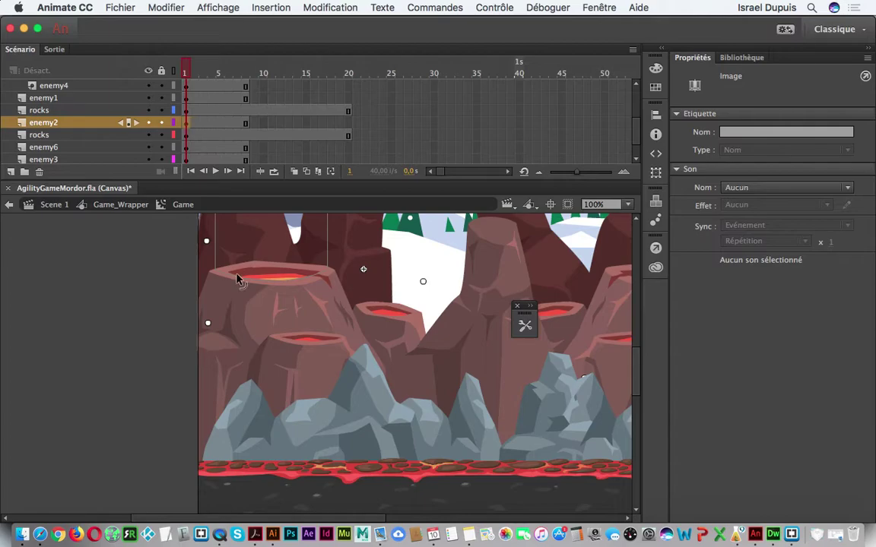
pyautogui.doubleClick(364, 271)
pyautogui.moveTo(183, 76); pyautogui.dragTo(364, 124)
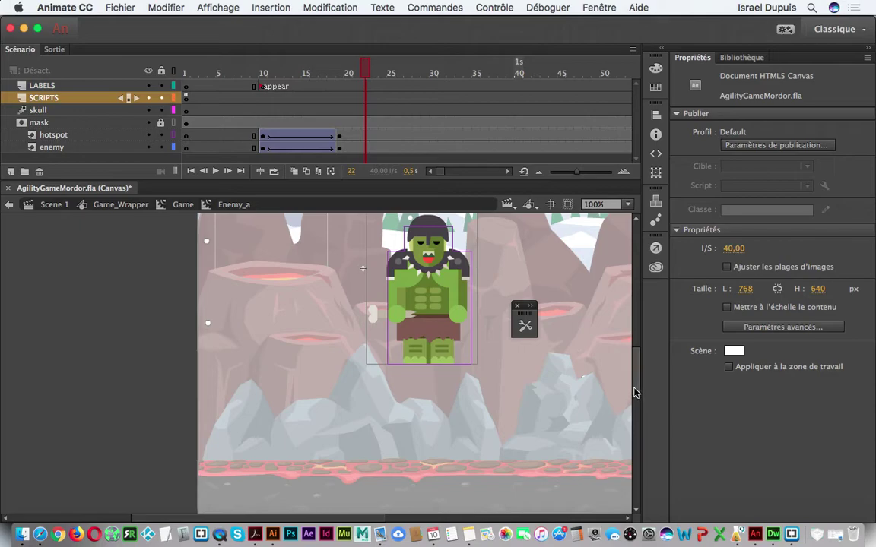
# Open the MonsterA graphic nested in Enemy_a for editing.
pyautogui.scroll(3, 636, 392)
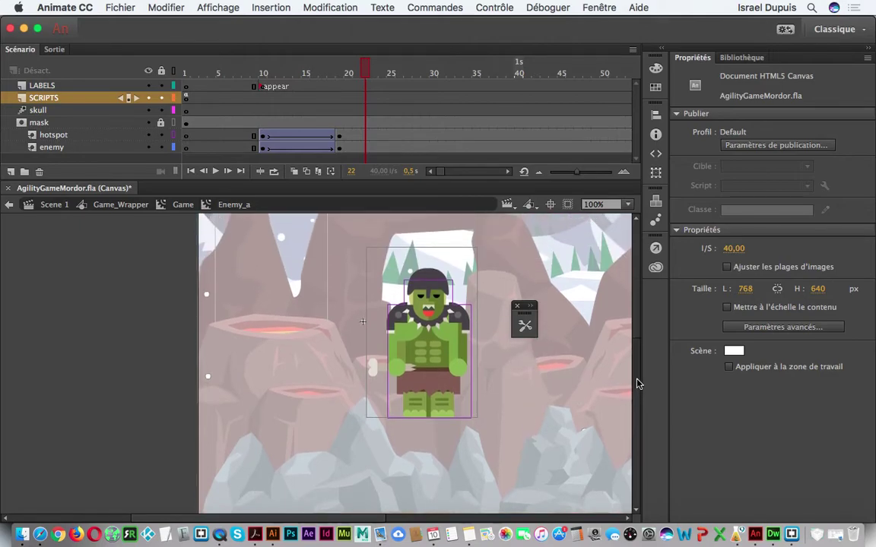
pyautogui.doubleClick(439, 356)
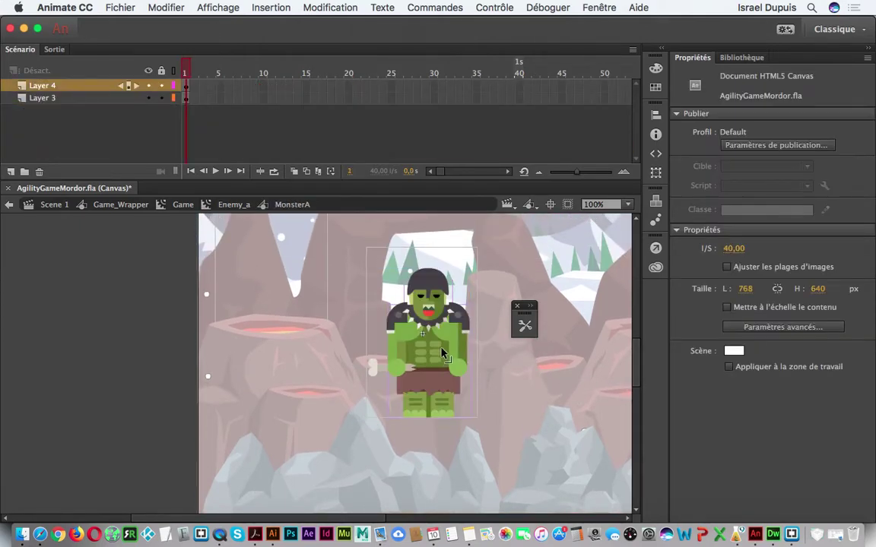
pyautogui.click(403, 327)
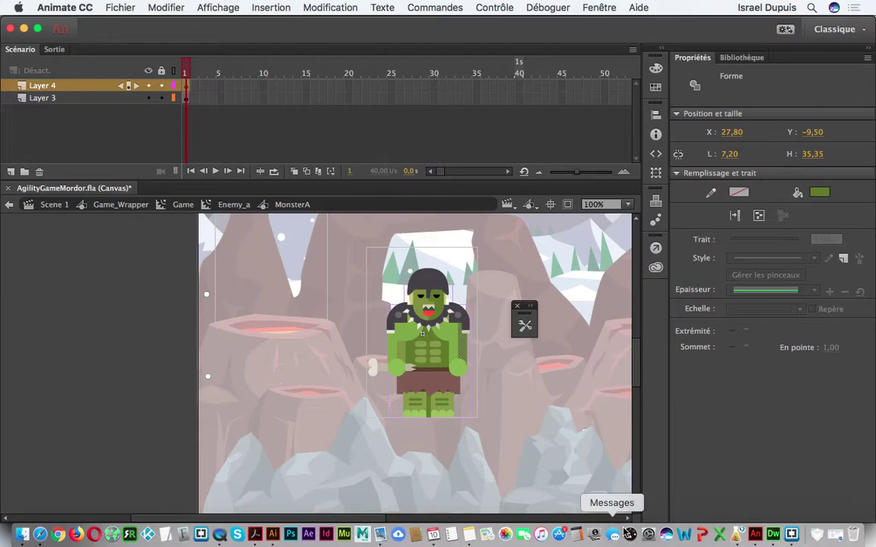
# Switch to Illustrator, copy the complete man figure from papi.ai and return to Animate CC.
pyautogui.click(270, 536)
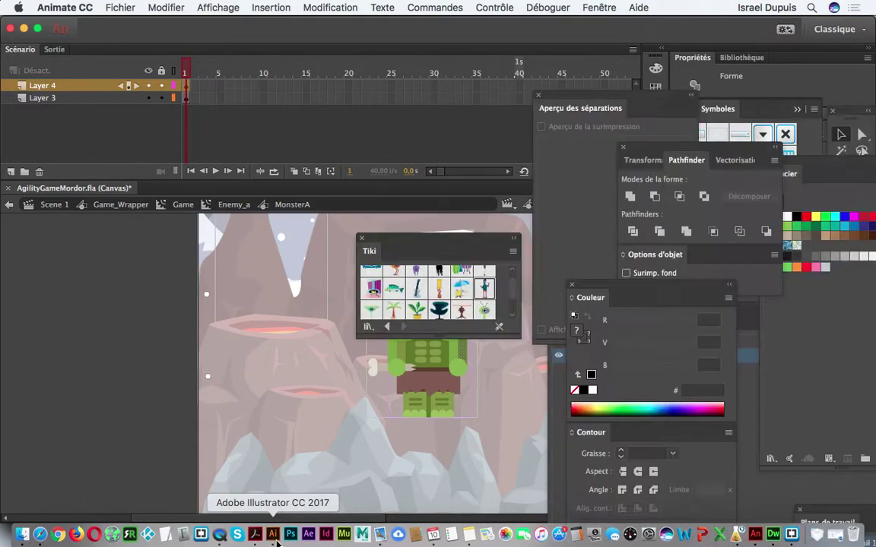
pyautogui.press('a')
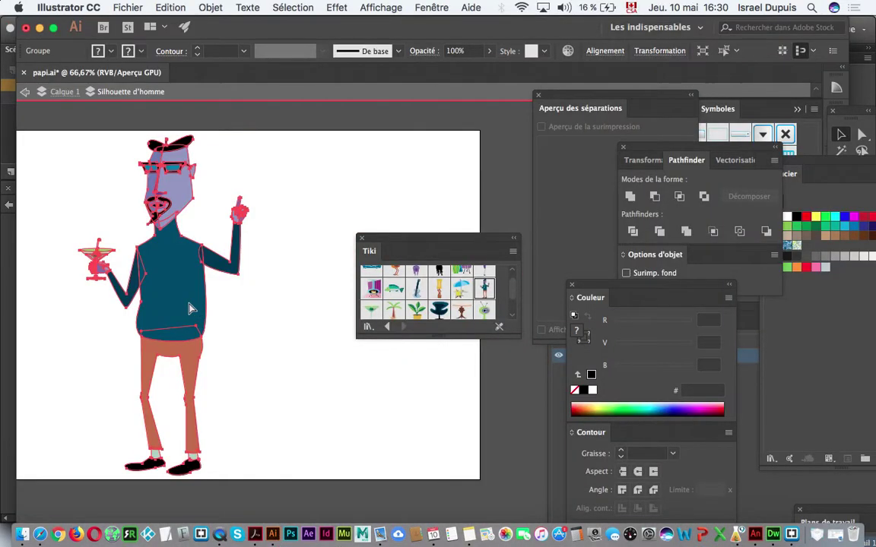
pyautogui.press('v')
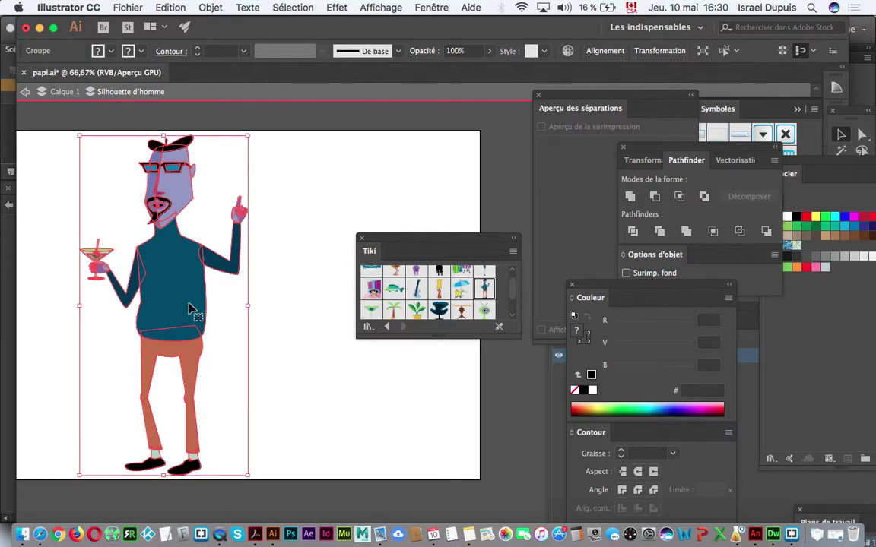
pyautogui.press('super+Tab')
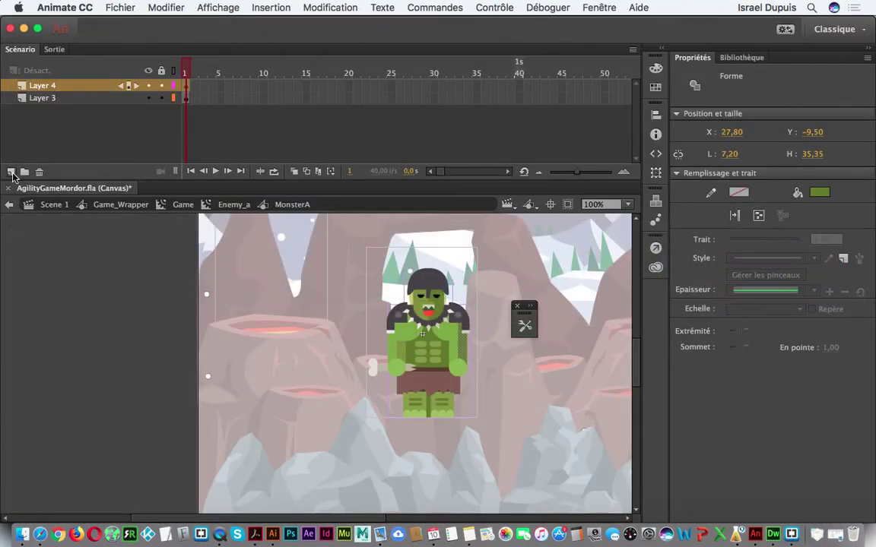
# Add a new layer above Layer 4 in MonsterA and name it papi.
pyautogui.click(12, 175)
pyautogui.click(187, 89)
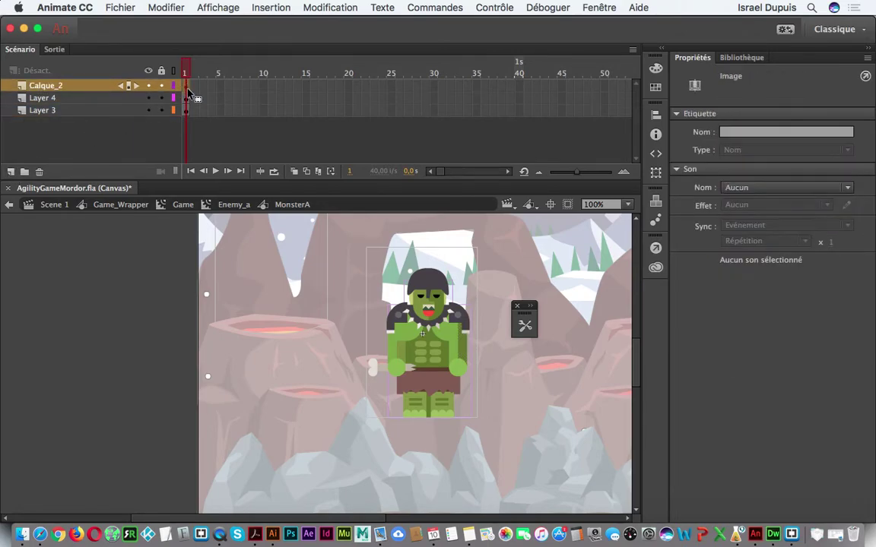
pyautogui.doubleClick(57, 86)
pyautogui.write('pa')
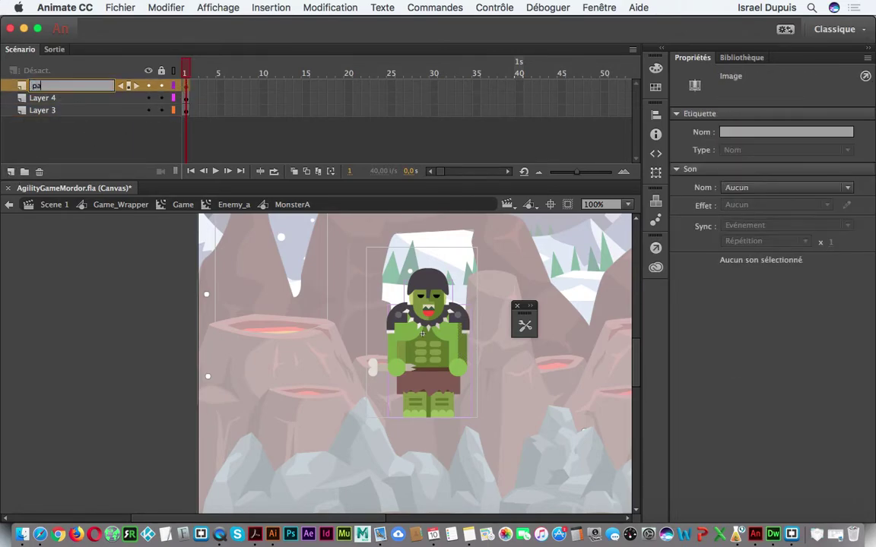
pyautogui.write('pi')
pyautogui.press('Return')
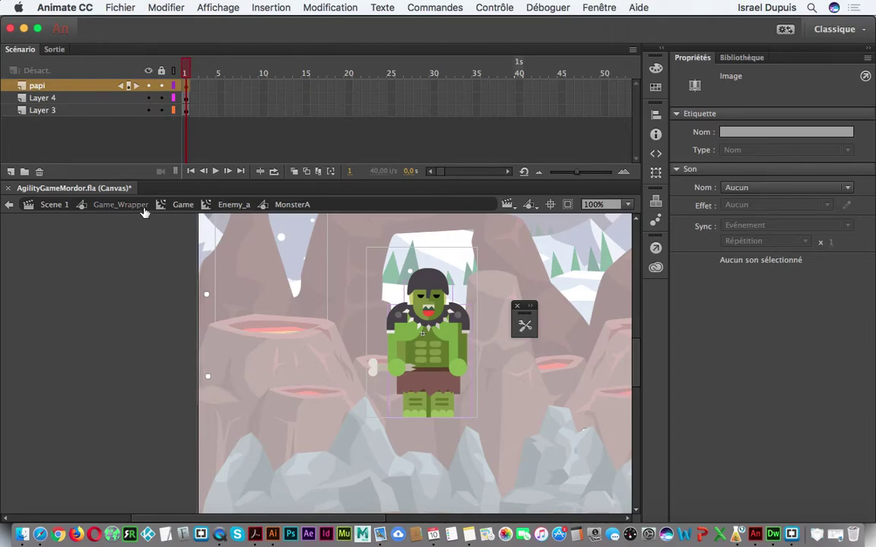
# Paste the figure using the AI File Importer preferences, with recommended import settings applied and layers not preserved, and review the import warnings.
pyautogui.press('super+v')
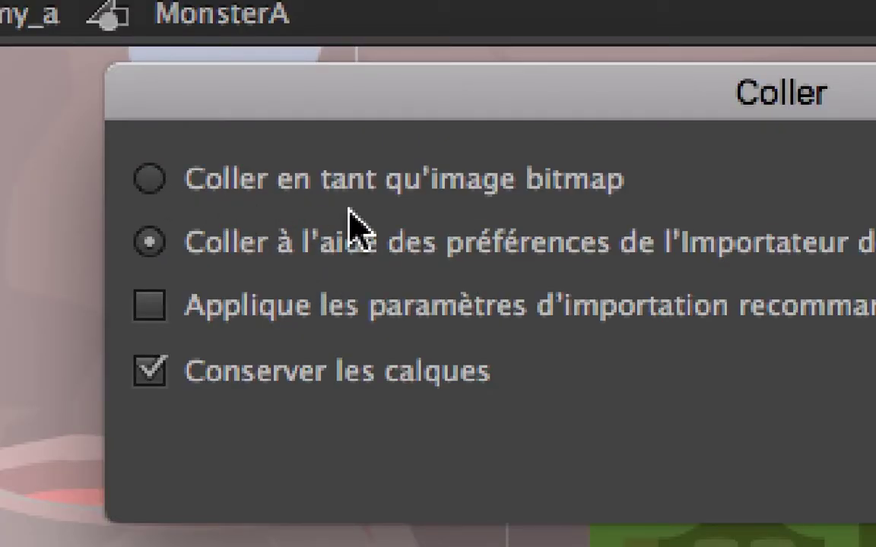
pyautogui.click(153, 366)
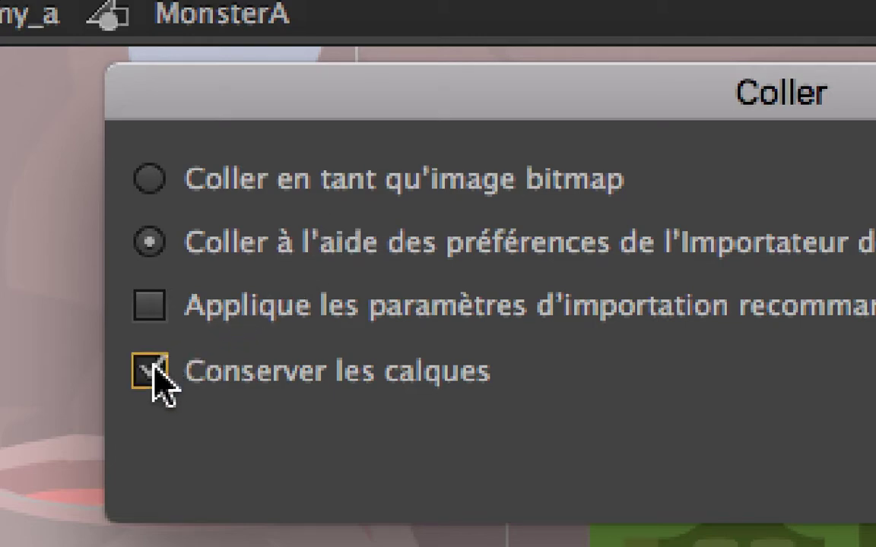
pyautogui.click(149, 308)
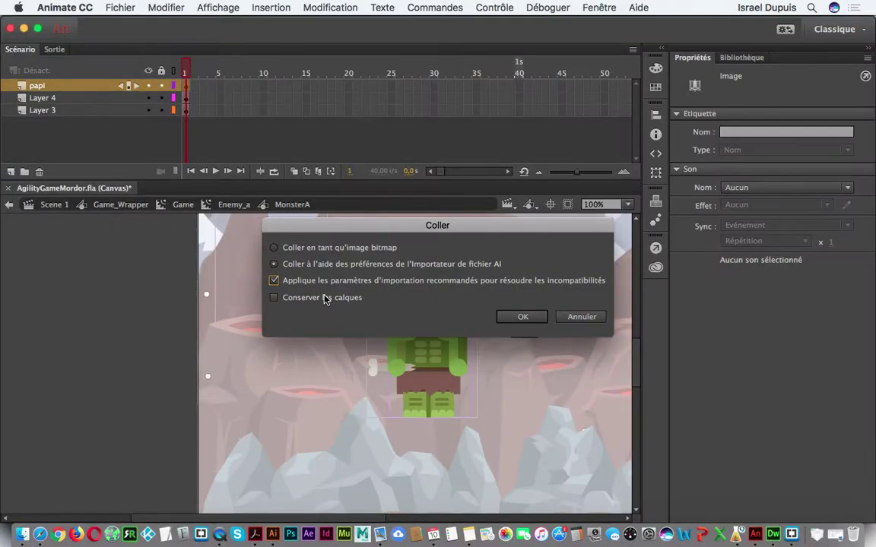
pyautogui.click(538, 322)
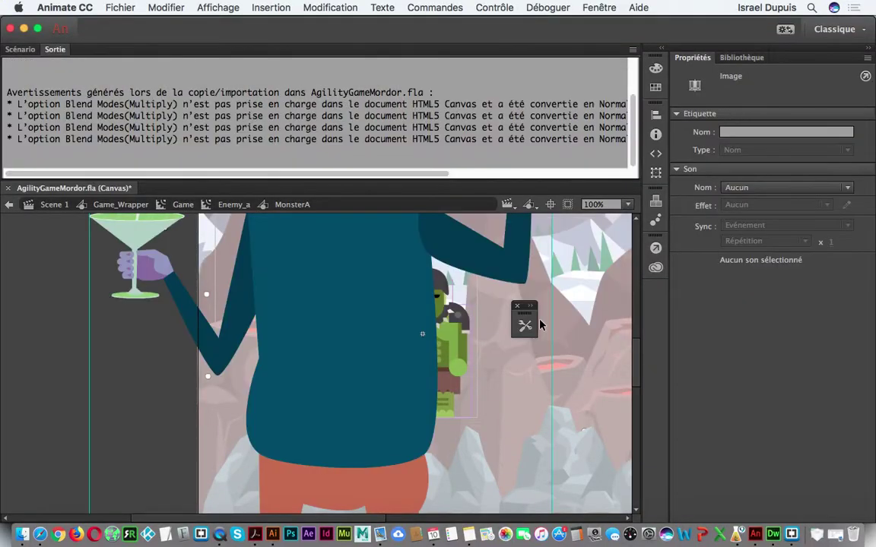
pyautogui.press('super+minus')
pyautogui.press('super+minus')
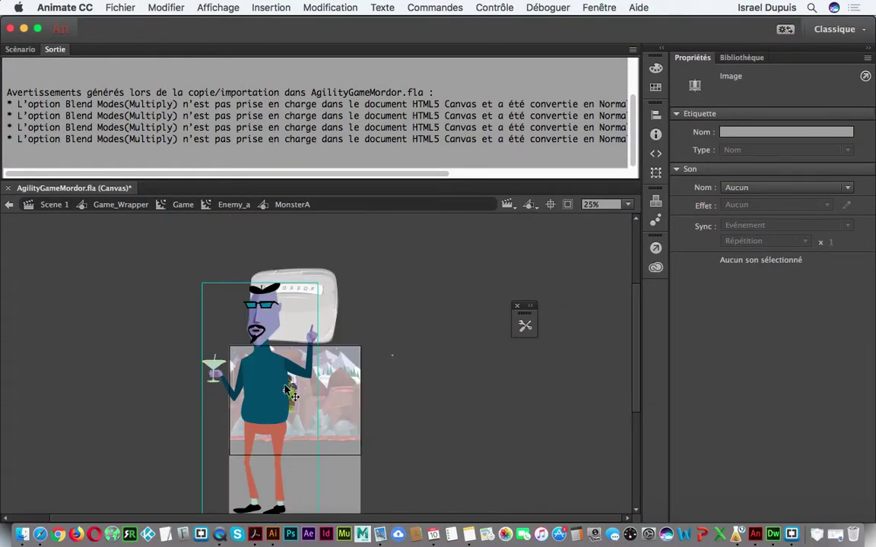
pyautogui.moveTo(10, 85); pyautogui.dragTo(156, 191)
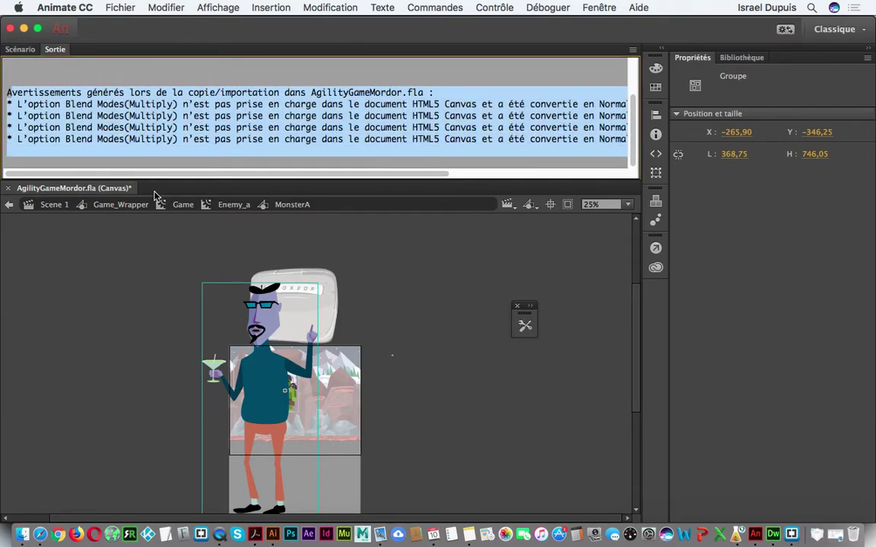
pyautogui.click(28, 52)
# Scale the pasted man down proportionally to about 63 × 127 px and position him over the green monster.
pyautogui.press('q')
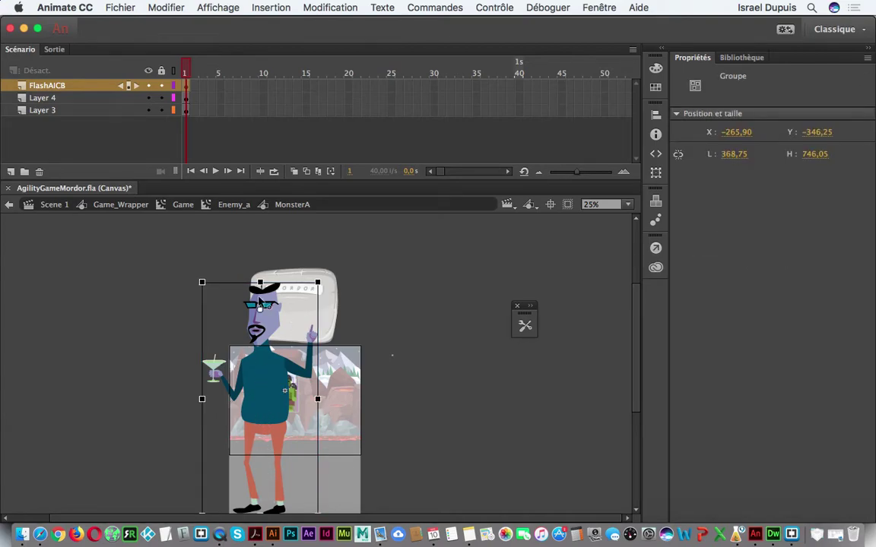
pyautogui.moveTo(252, 339); pyautogui.dragTo(295, 453)
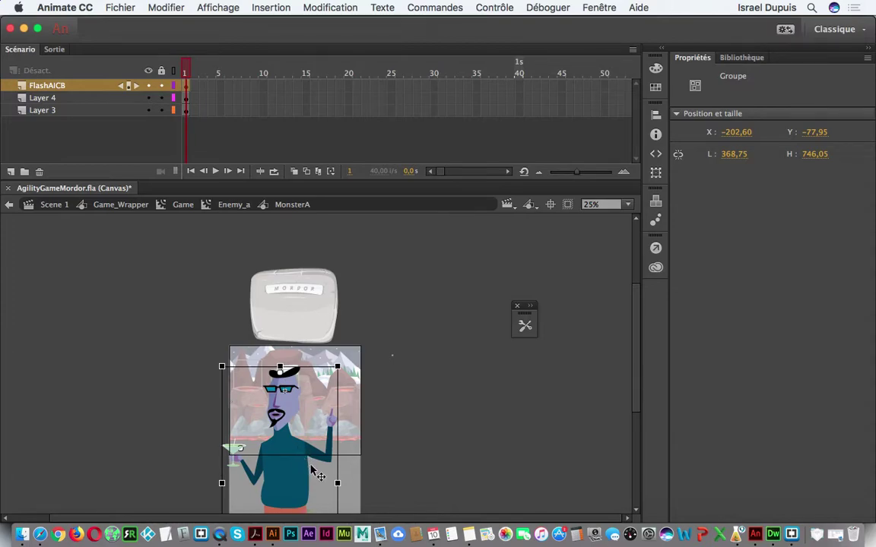
pyautogui.click(420, 460)
pyautogui.press('super+minus')
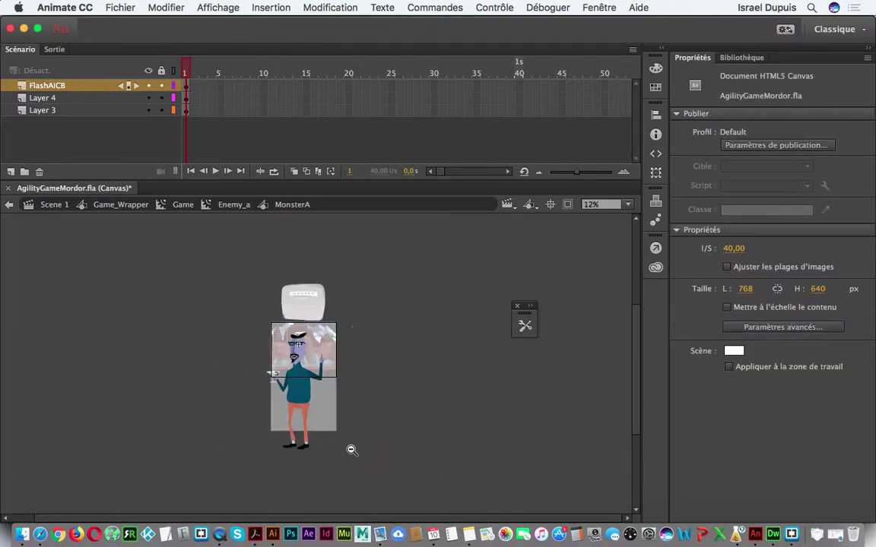
pyautogui.click(302, 420)
pyautogui.moveTo(325, 450); pyautogui.dragTo(302, 394)
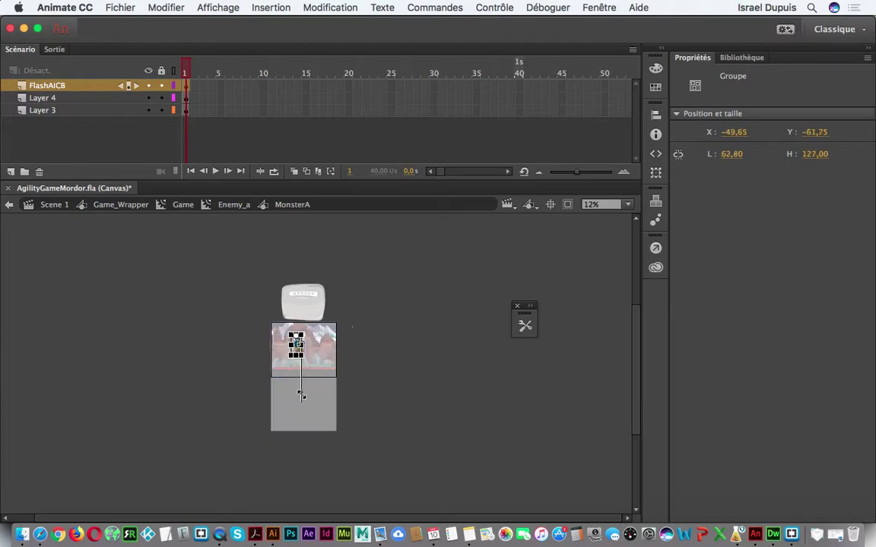
pyautogui.click(307, 364)
pyautogui.click(325, 363)
pyautogui.click(319, 353)
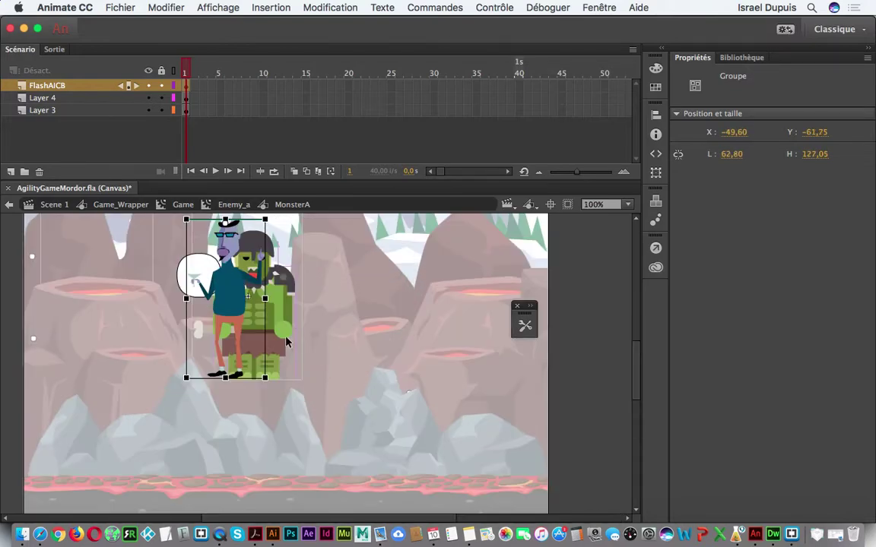
pyautogui.moveTo(237, 306); pyautogui.dragTo(255, 312)
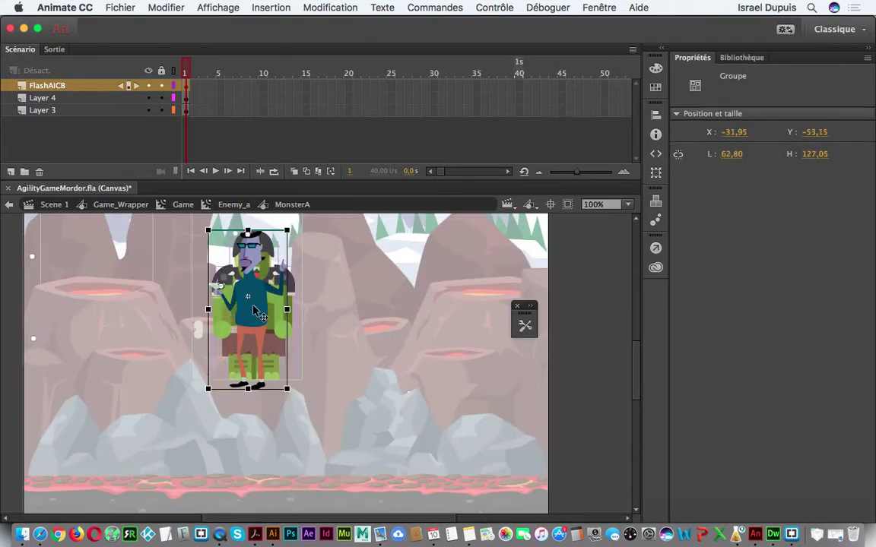
# Delete Layer 4 and Layer 3, which hold the original monster artwork.
pyautogui.click(70, 97)
pyautogui.keyDown('shift'); pyautogui.click(62, 108); pyautogui.keyUp('shift')
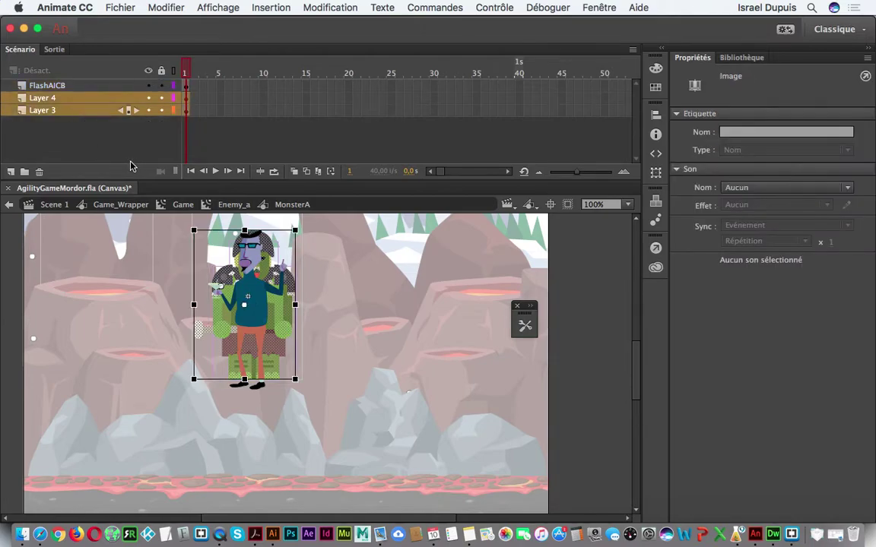
pyautogui.click(38, 171)
# Rename the FlashAICB layer as papi.
pyautogui.click(47, 85)
pyautogui.doubleClick(50, 86)
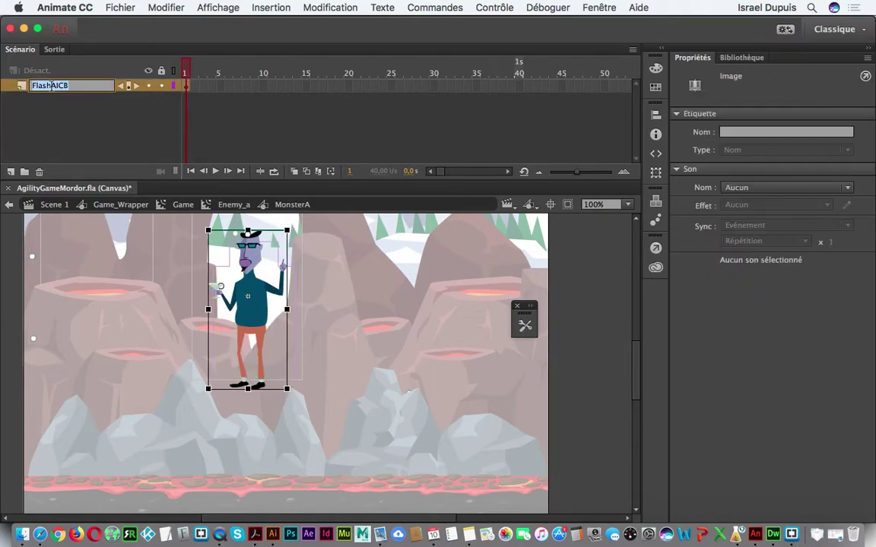
pyautogui.write('papi')
pyautogui.press('Return')
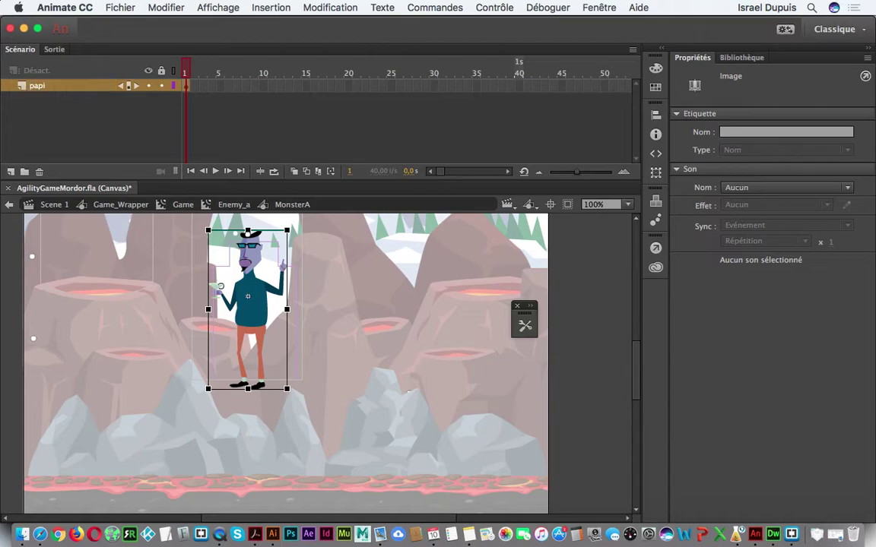
# Test the movie in the browser, play a round trying to hit the new character, and close the test tab.
pyautogui.press('super+Return')
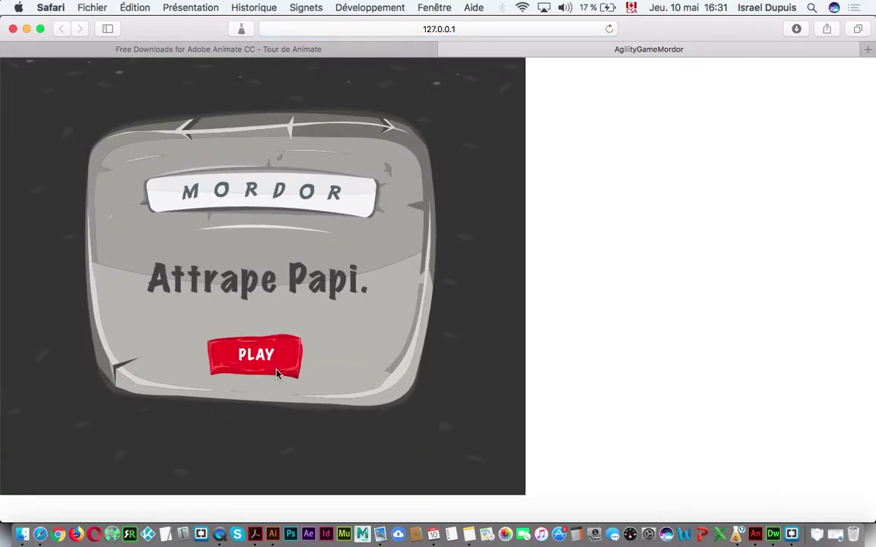
pyautogui.click(251, 345)
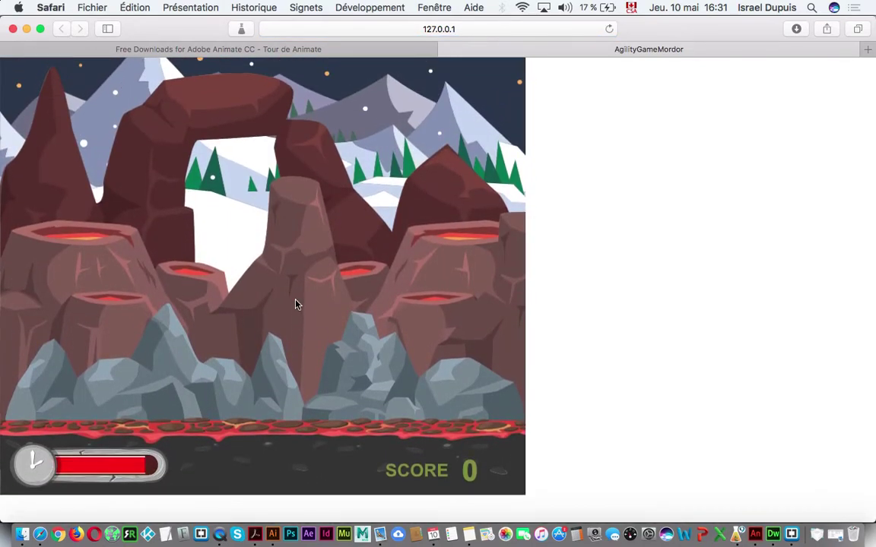
pyautogui.click(456, 323)
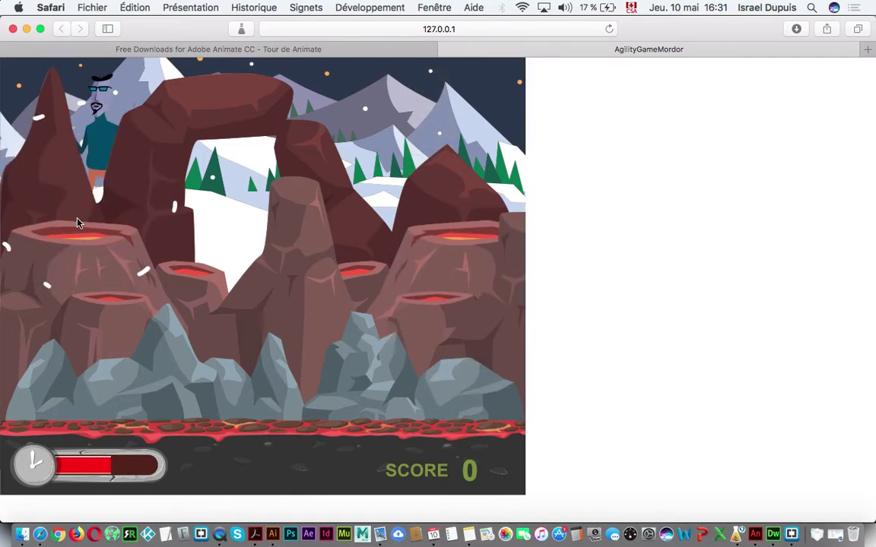
pyautogui.click(105, 147)
pyautogui.click(72, 186)
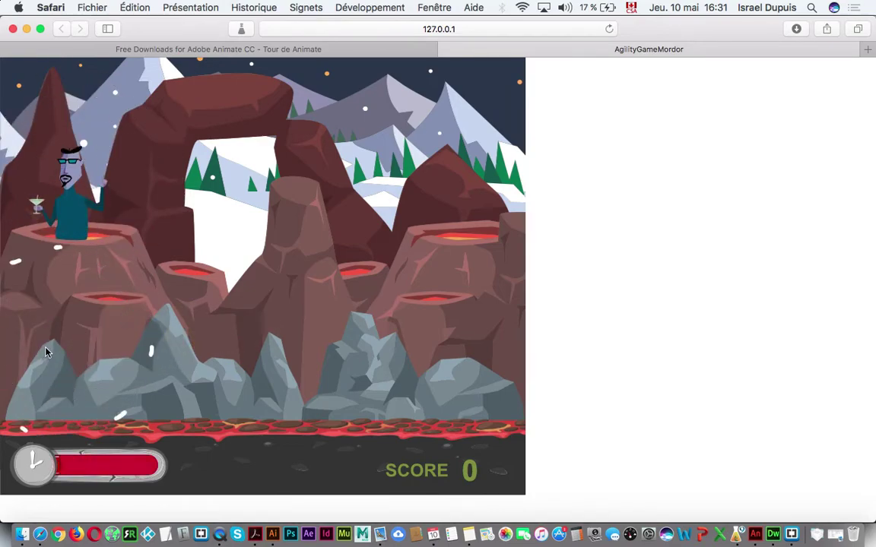
pyautogui.click(68, 226)
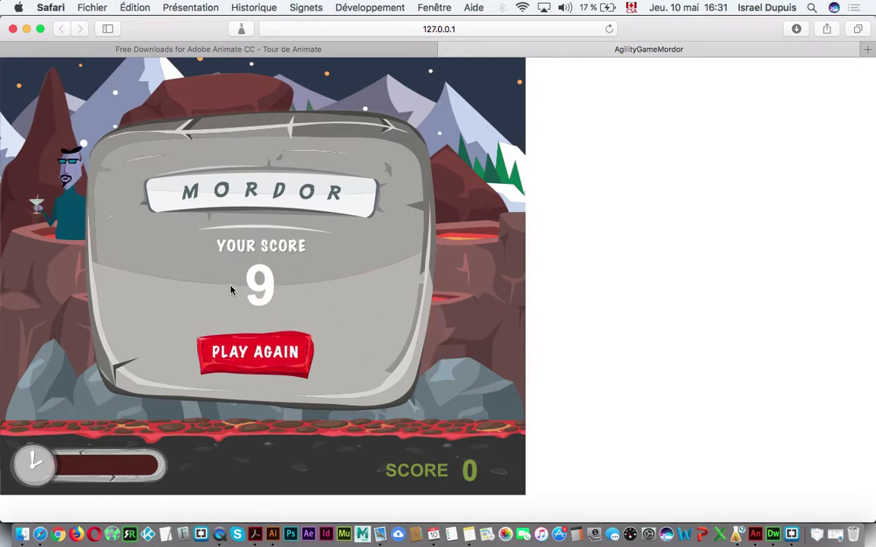
pyautogui.click(433, 48)
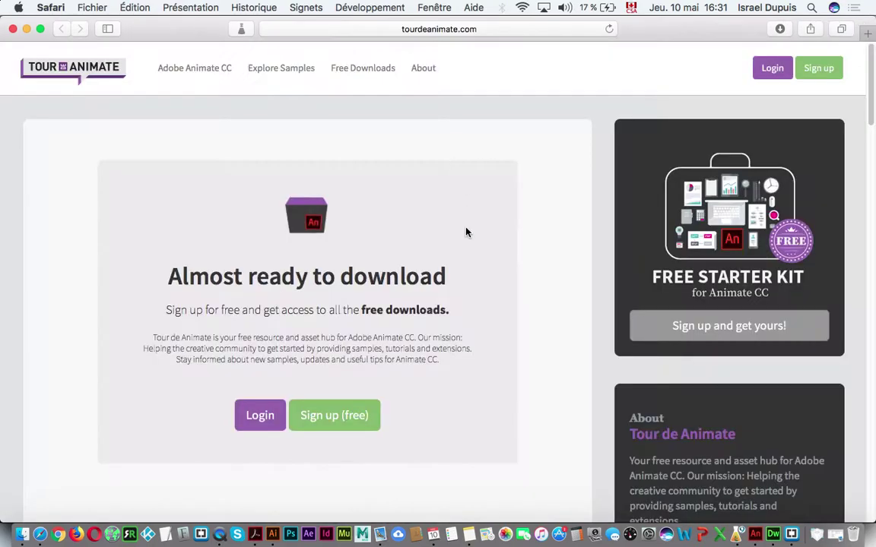
# Return to Animate CC and go back to Scene 1 with the main timeline displayed.
pyautogui.click(755, 536)
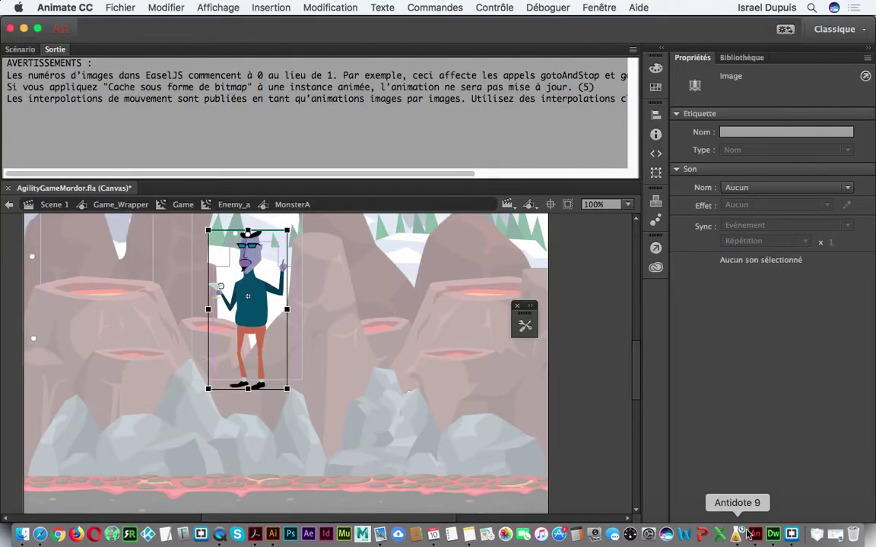
pyautogui.click(51, 205)
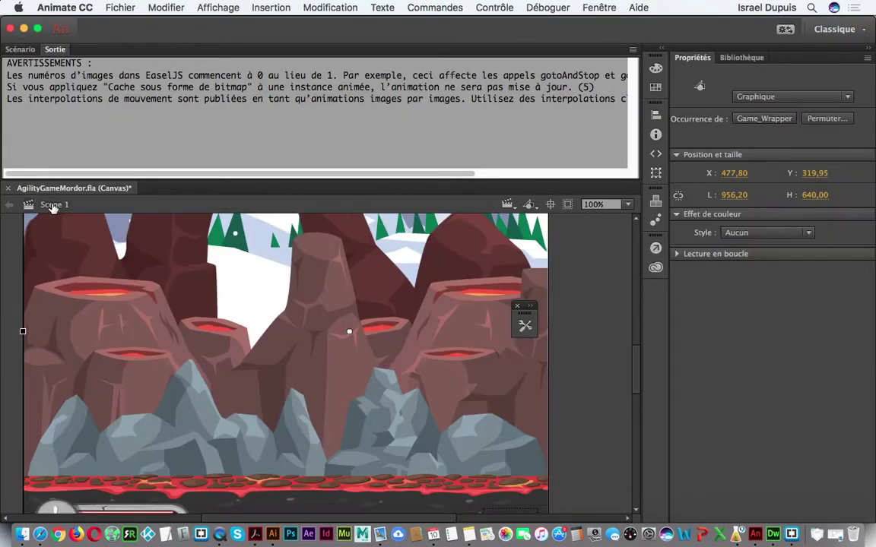
pyautogui.click(23, 49)
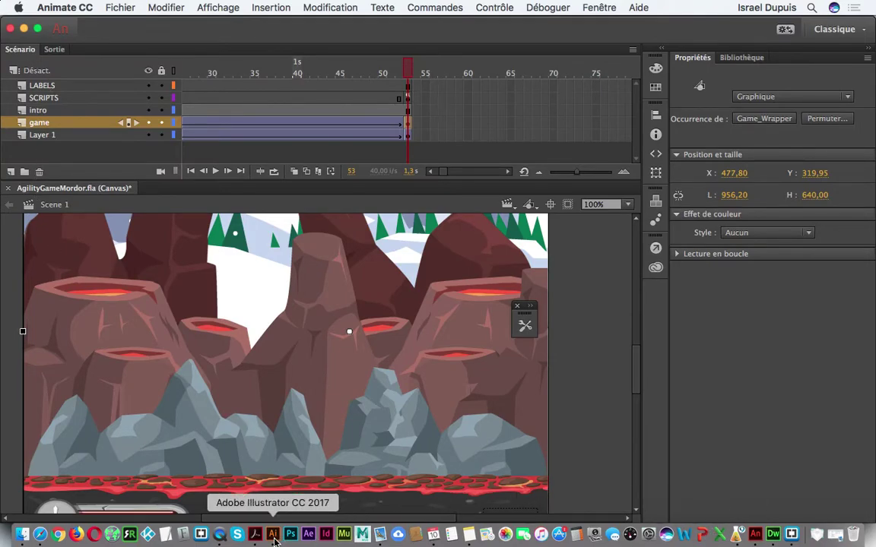
# Switch to Safari, look over the Friendly Techno loop page on Flash Kit, and return to Animate CC.
pyautogui.click(45, 542)
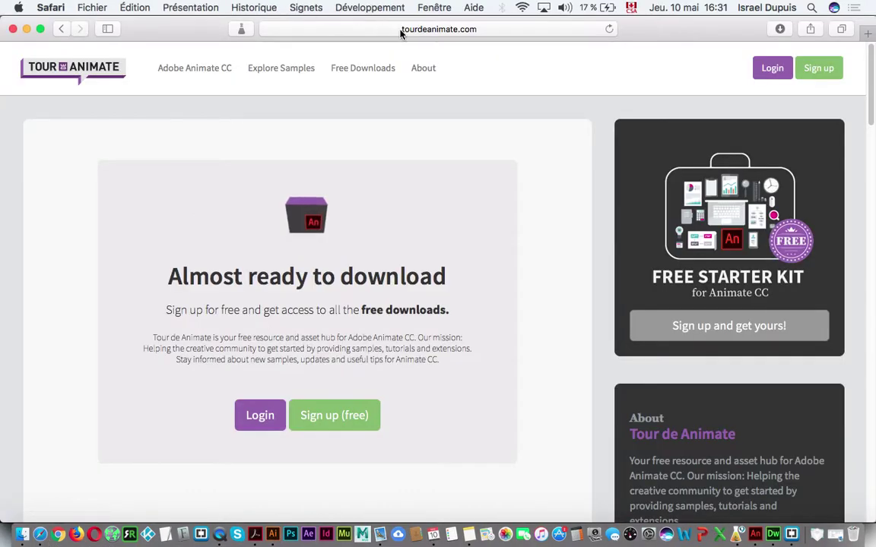
pyautogui.click(435, 7)
pyautogui.click(479, 199)
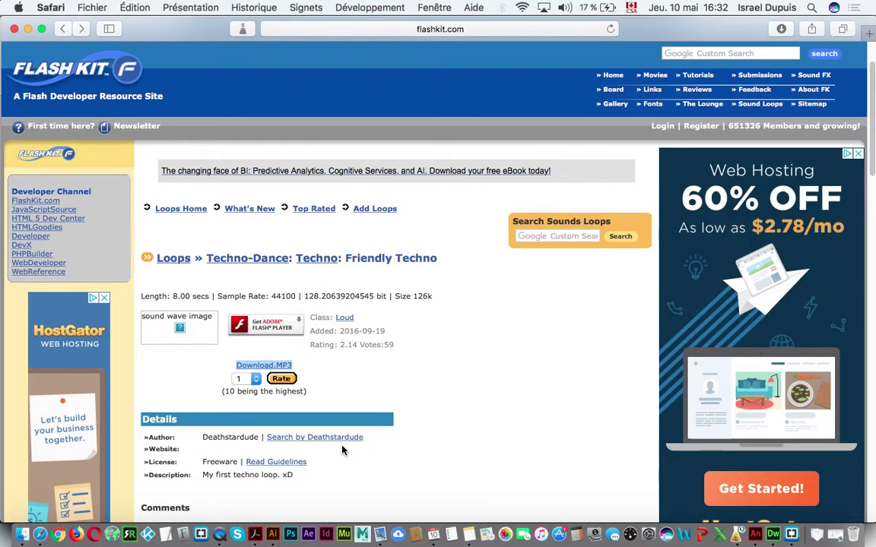
pyautogui.scroll(-10, 419, 465)
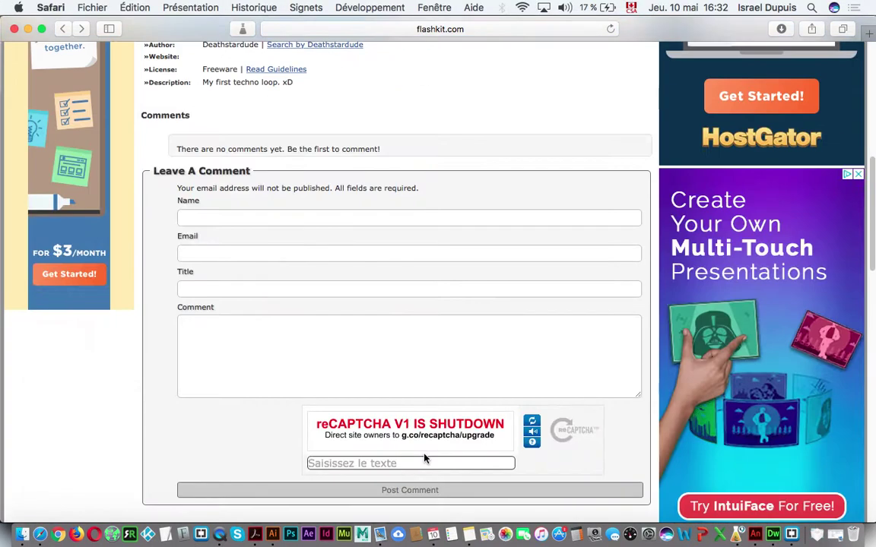
pyautogui.scroll(8, 425, 458)
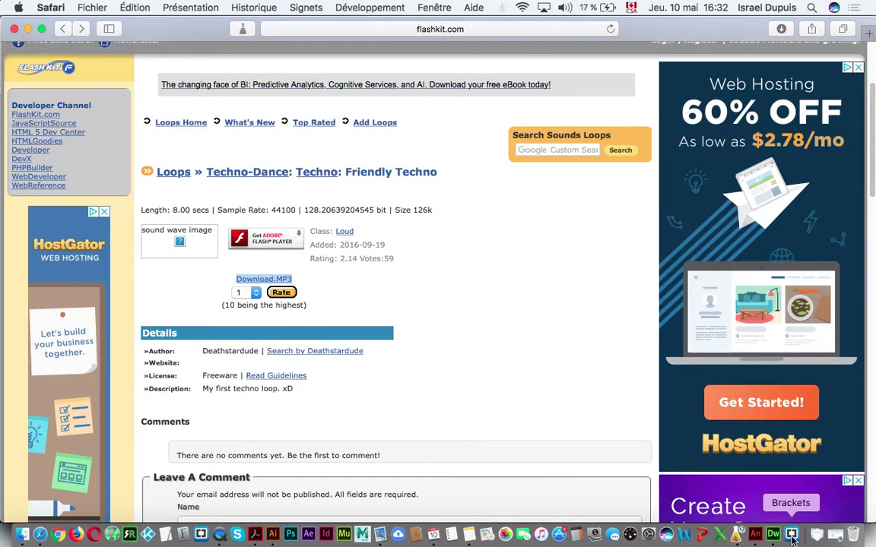
pyautogui.click(755, 535)
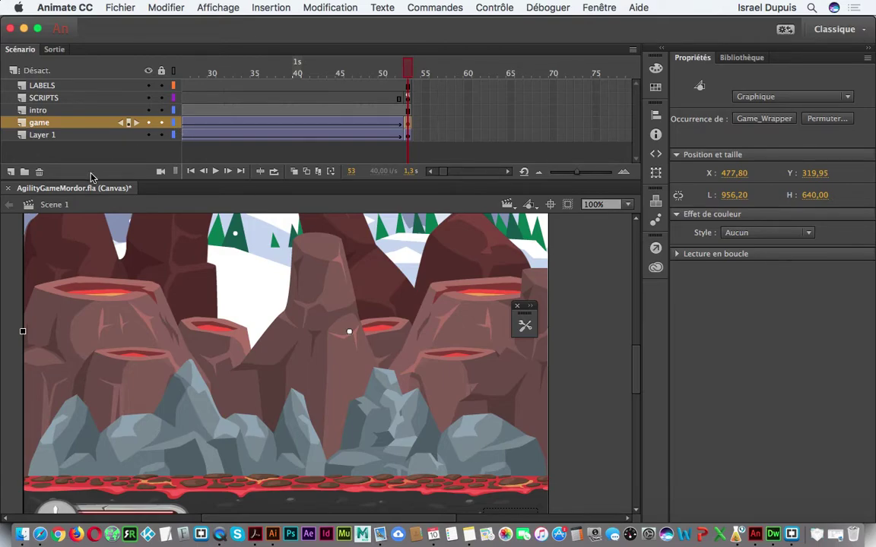
# Add a new layer above the game layer and name it sons.
pyautogui.click(11, 173)
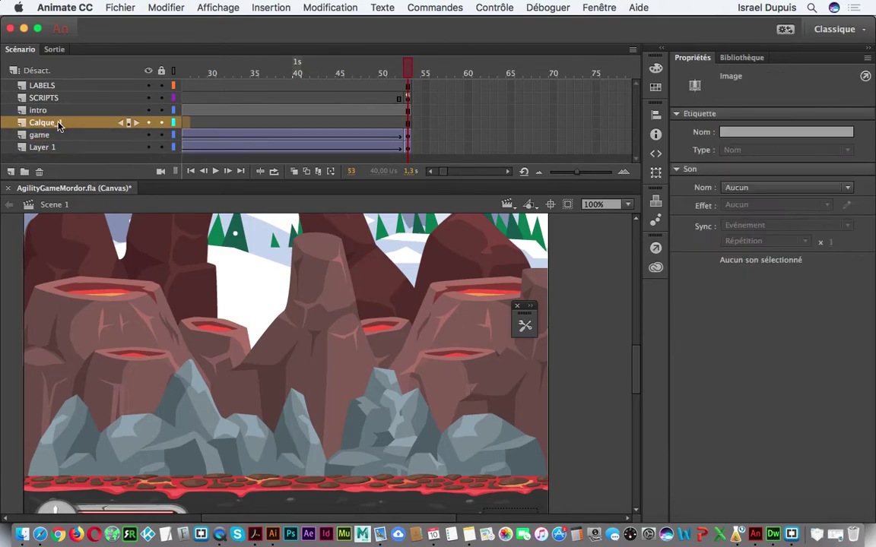
pyautogui.doubleClick(53, 122)
pyautogui.write('souns')
pyautogui.press('Return')
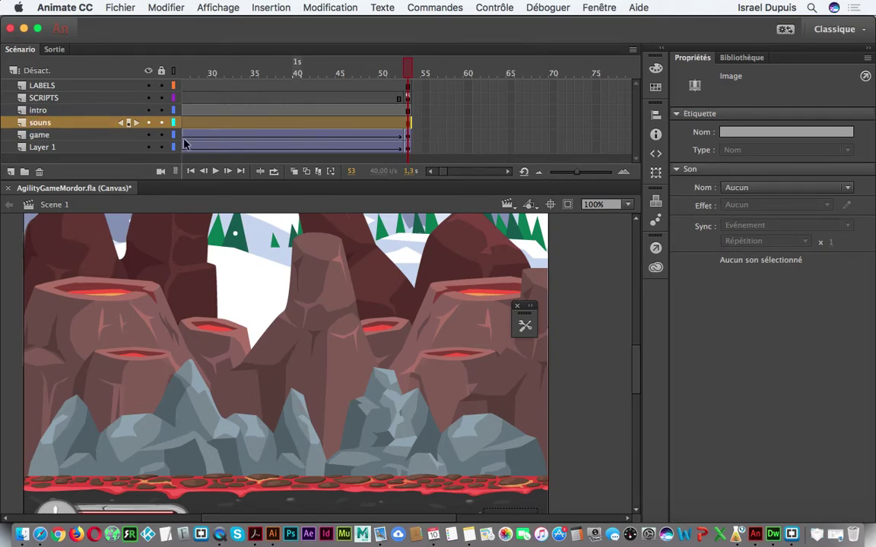
pyautogui.doubleClick(46, 123)
pyautogui.click(46, 122)
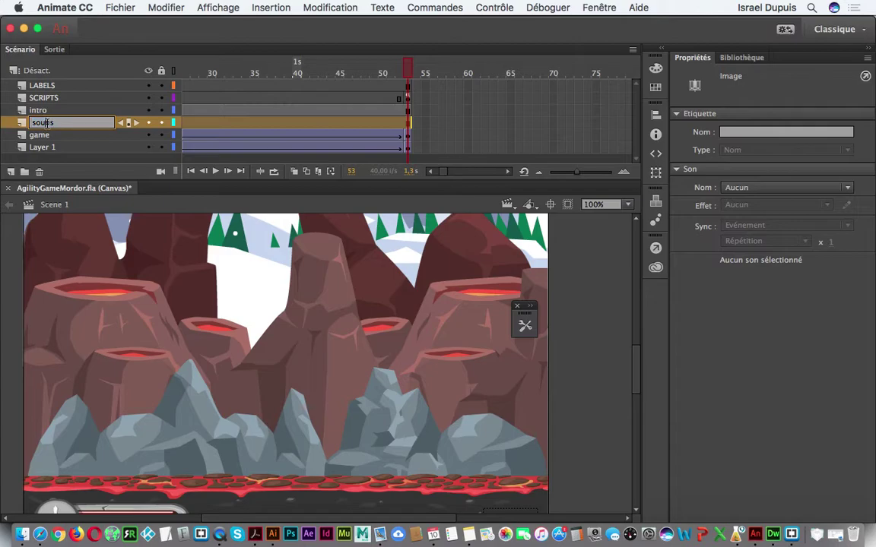
pyautogui.press('Return')
# At frame 1 of the sons layer, create a new Clip symbol named sons.
pyautogui.hscroll(-5, 386, 123)
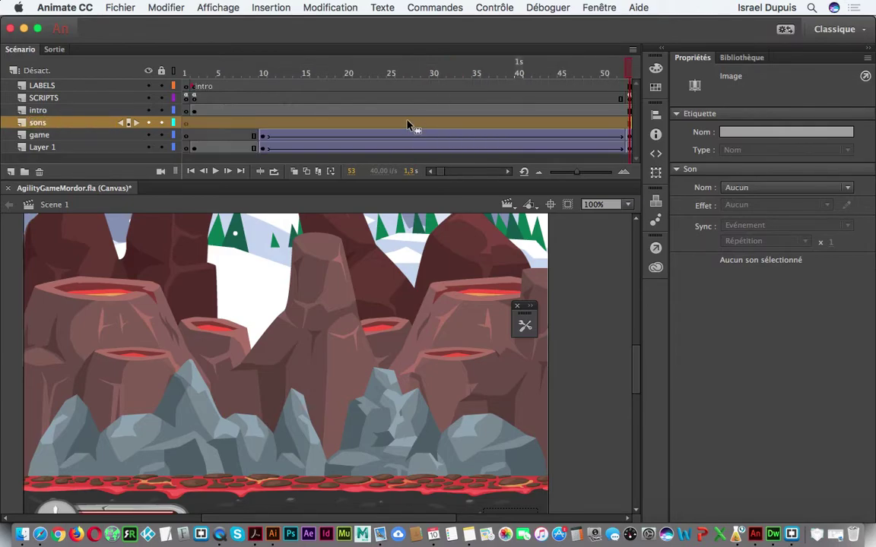
pyautogui.click(187, 124)
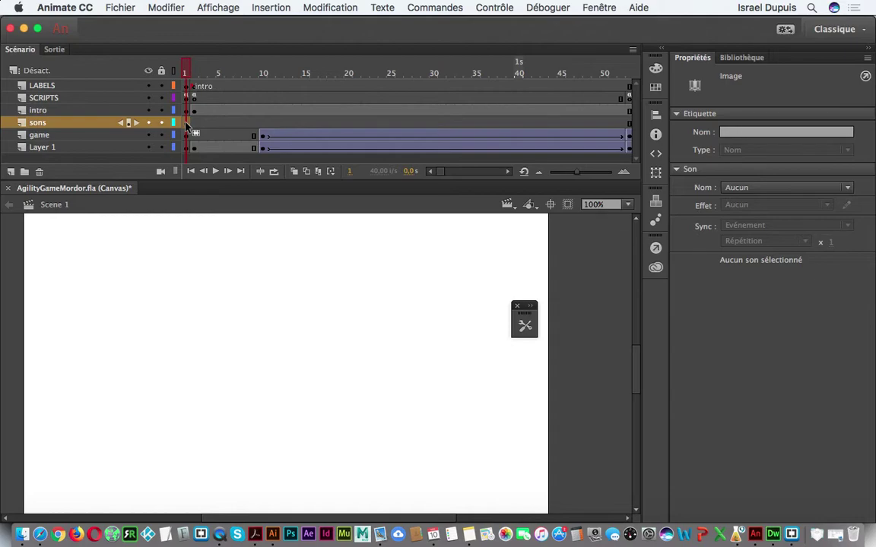
pyautogui.click(331, 7)
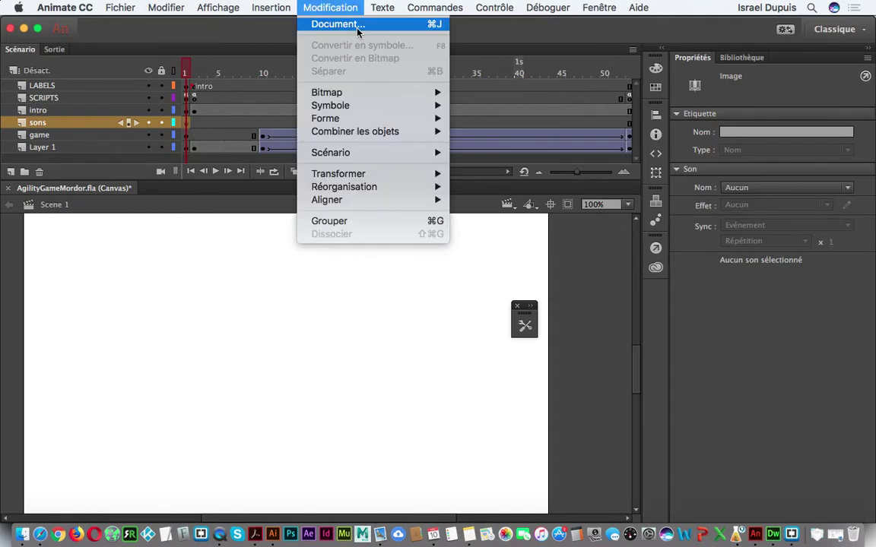
pyautogui.moveTo(279, 7)
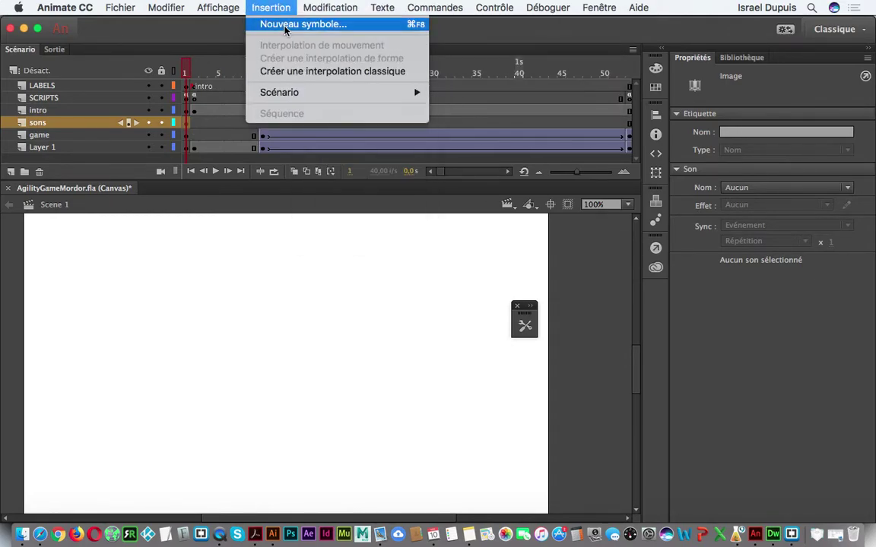
pyautogui.click(287, 25)
pyautogui.write('sons')
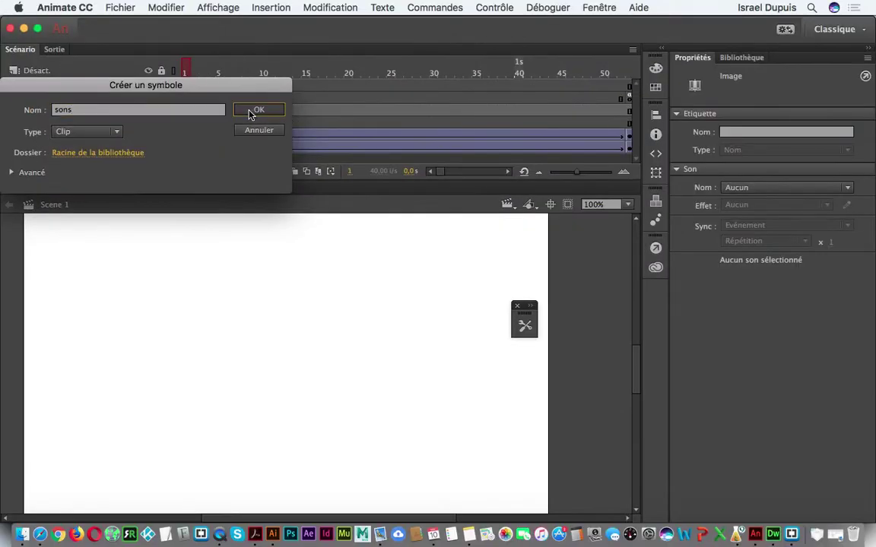
pyautogui.click(256, 110)
# Import Friendly_Techno[1_.mp3 into frame 1 of the sons clip, with playback set to Répétition x 1.
pyautogui.click(188, 89)
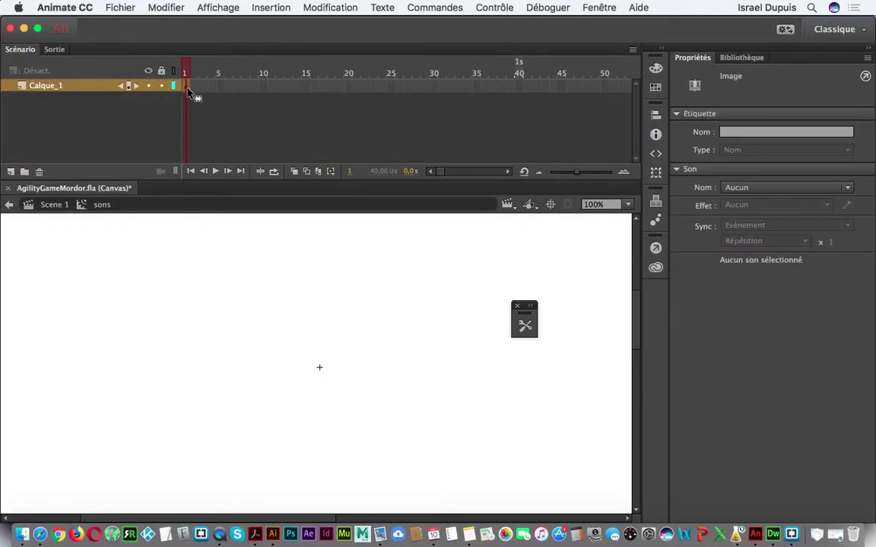
pyautogui.click(118, 7)
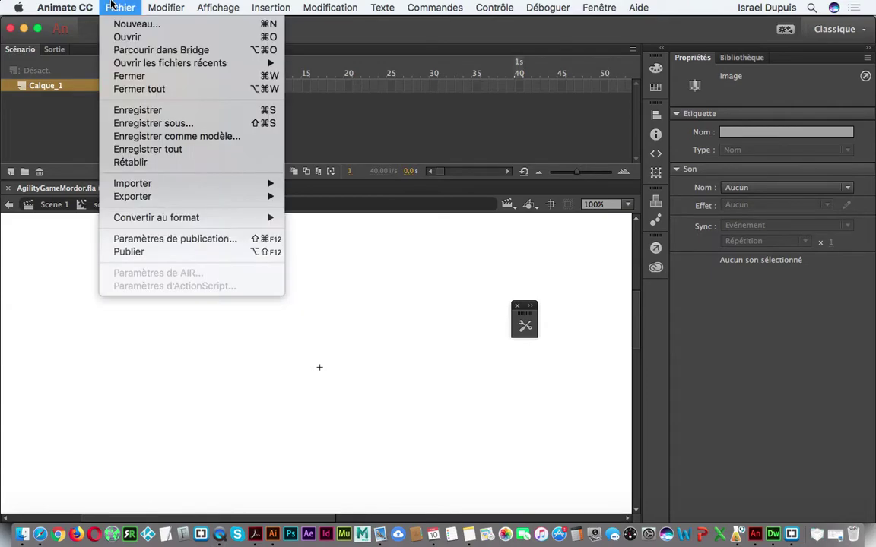
pyautogui.moveTo(156, 184)
pyautogui.click(380, 184)
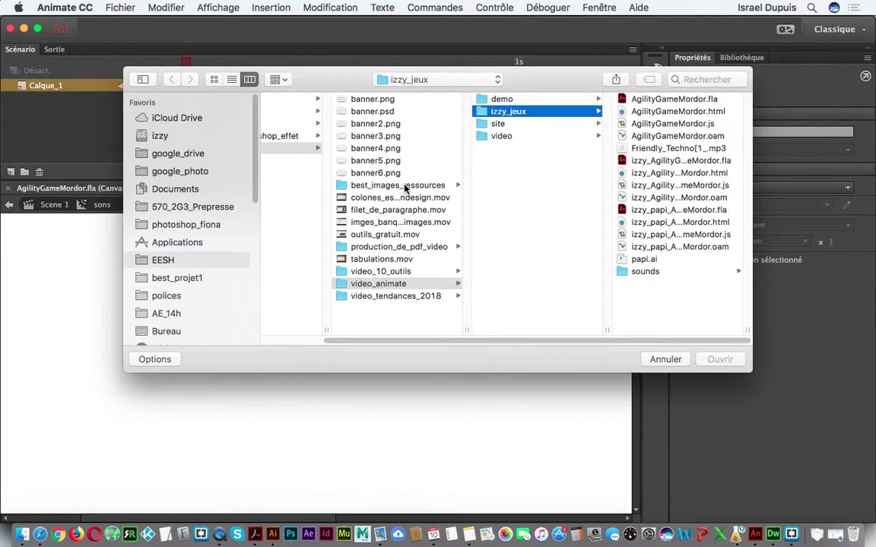
pyautogui.click(701, 148)
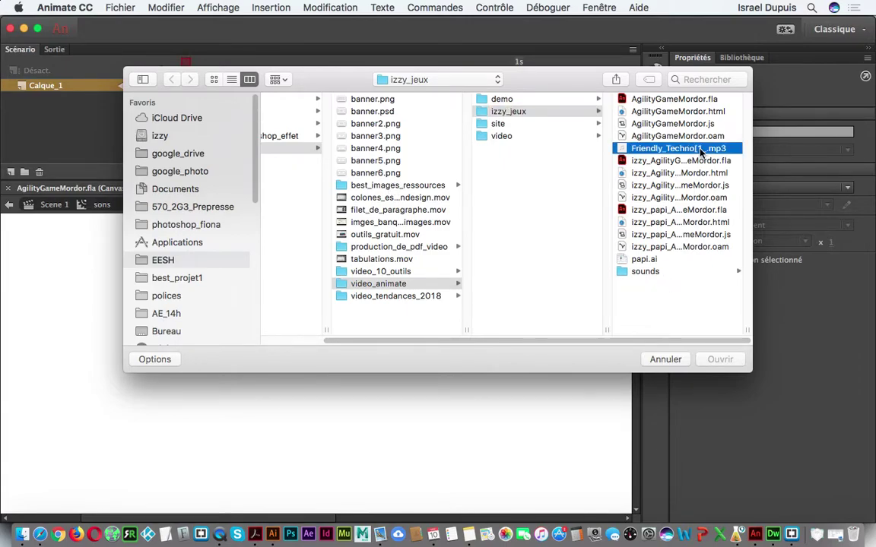
pyautogui.click(720, 359)
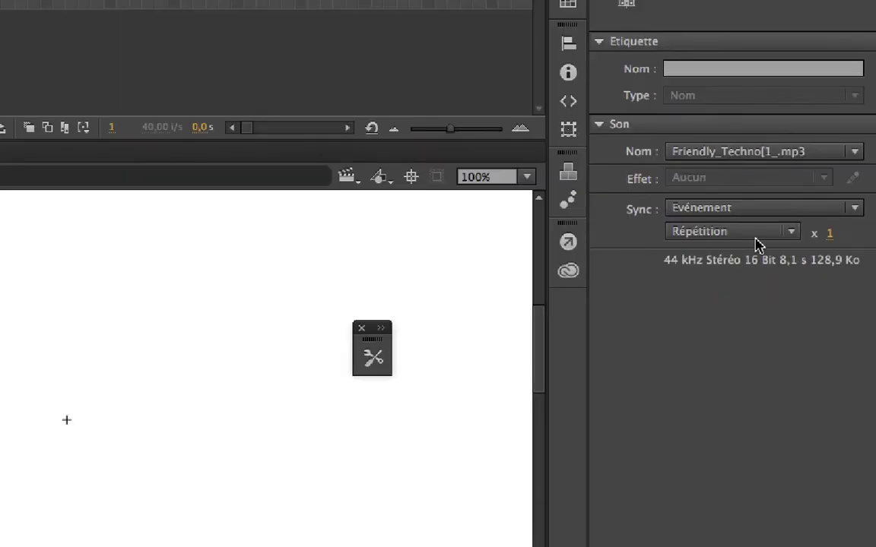
pyautogui.click(768, 245)
pyautogui.click(752, 253)
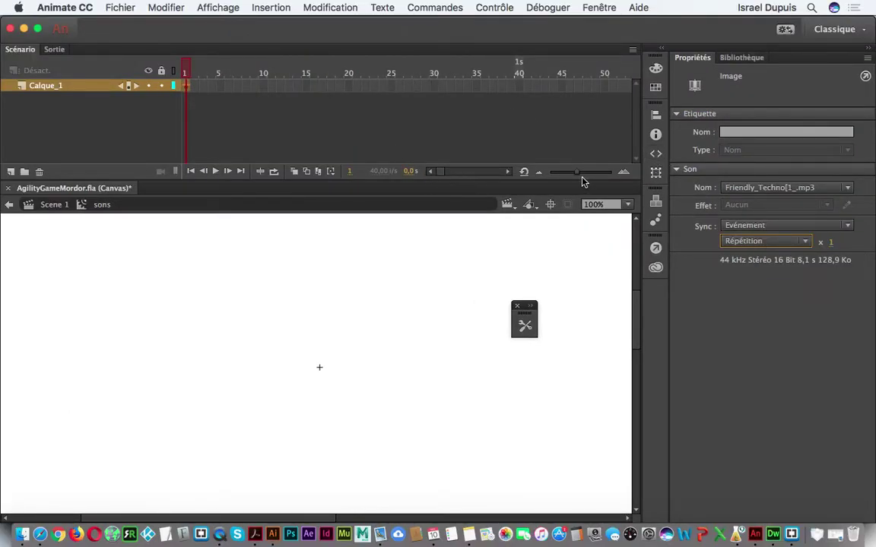
# Extend the frames of Calque_1 in the sons clip to frame 440 to cover the whole sound waveform.
pyautogui.moveTo(576, 172); pyautogui.dragTo(549, 172)
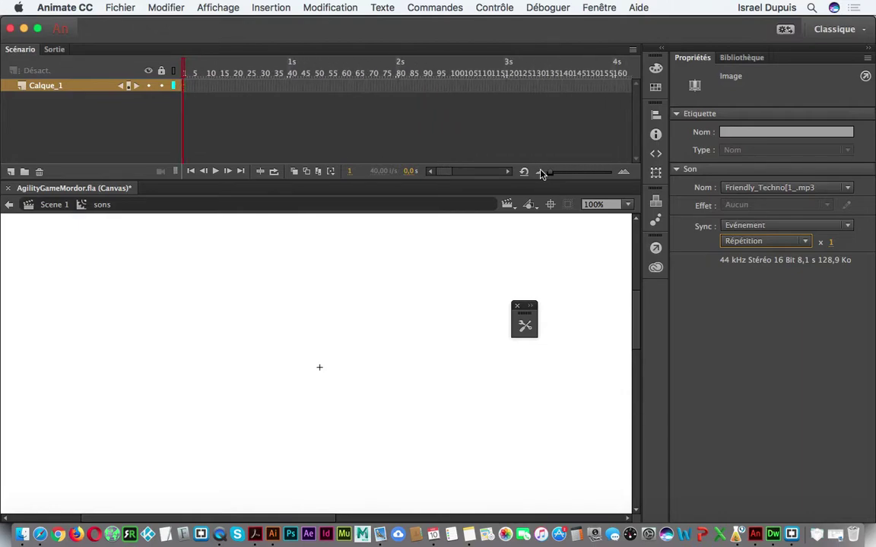
pyautogui.click(624, 86)
pyautogui.press('F5')
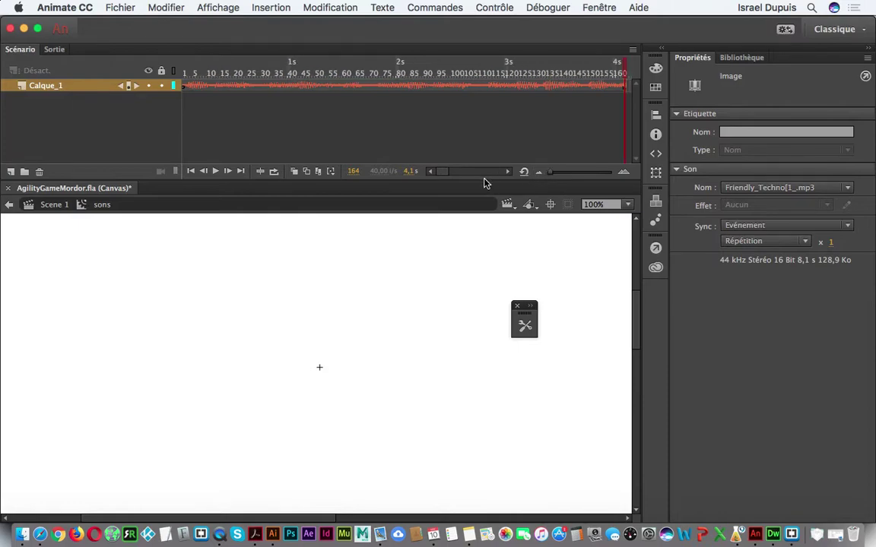
pyautogui.click(625, 73)
pyautogui.hscroll(10, 586, 79)
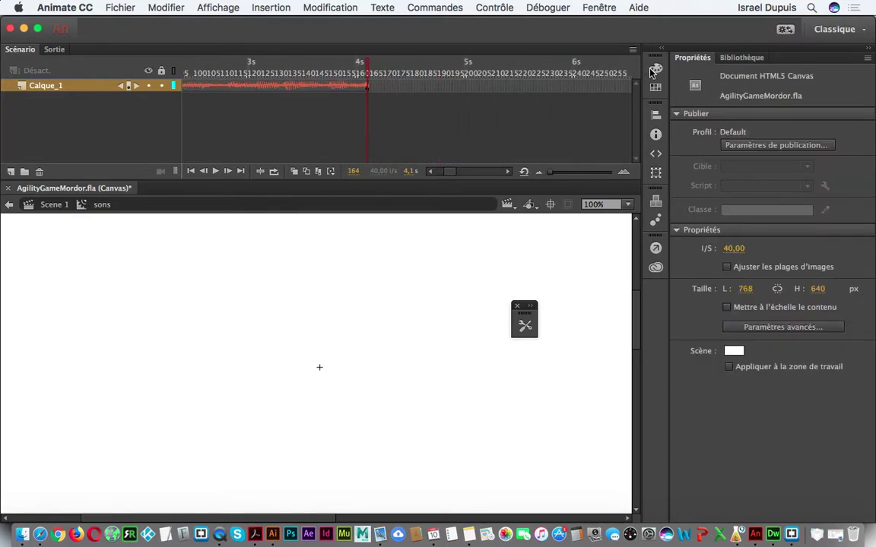
pyautogui.click(548, 85)
pyautogui.press('F5')
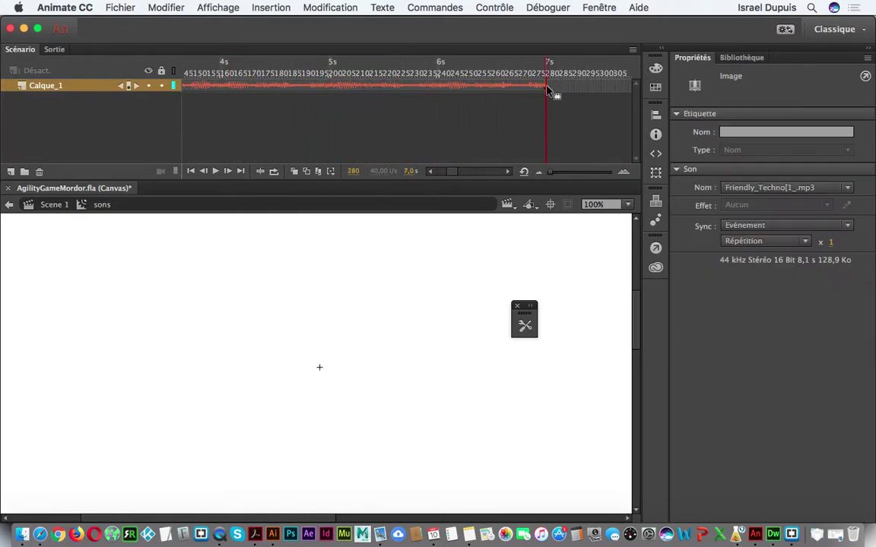
pyautogui.click(549, 70)
pyautogui.hscroll(10, 578, 80)
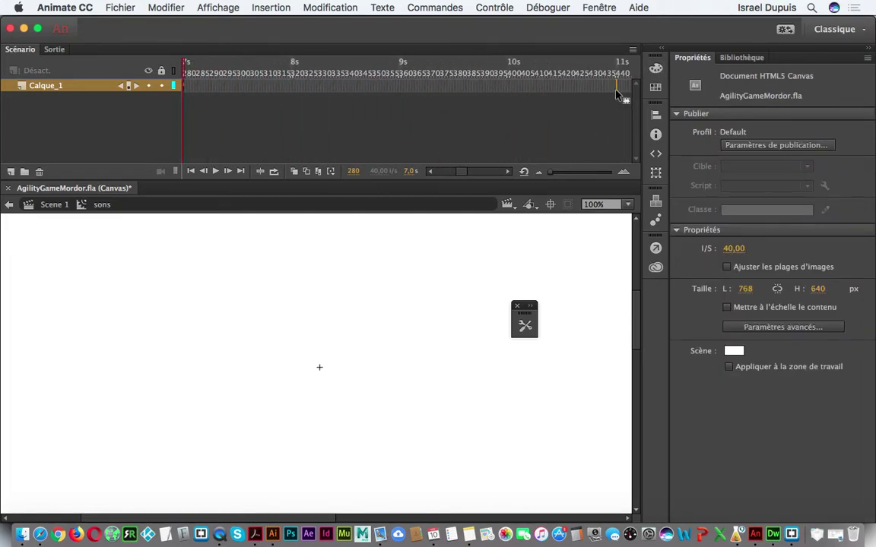
pyautogui.click(617, 89)
pyautogui.press('F5')
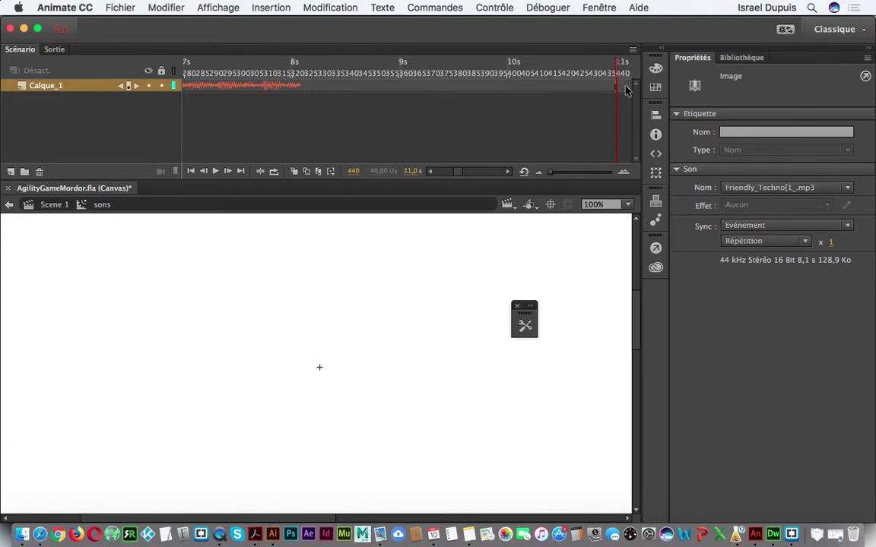
# Remove the excess frames after the end of the waveform and enable timeline looping over the full length of the sound.
pyautogui.moveTo(626, 90); pyautogui.dragTo(99, 63)
pyautogui.hotkey('shift', 'F5')
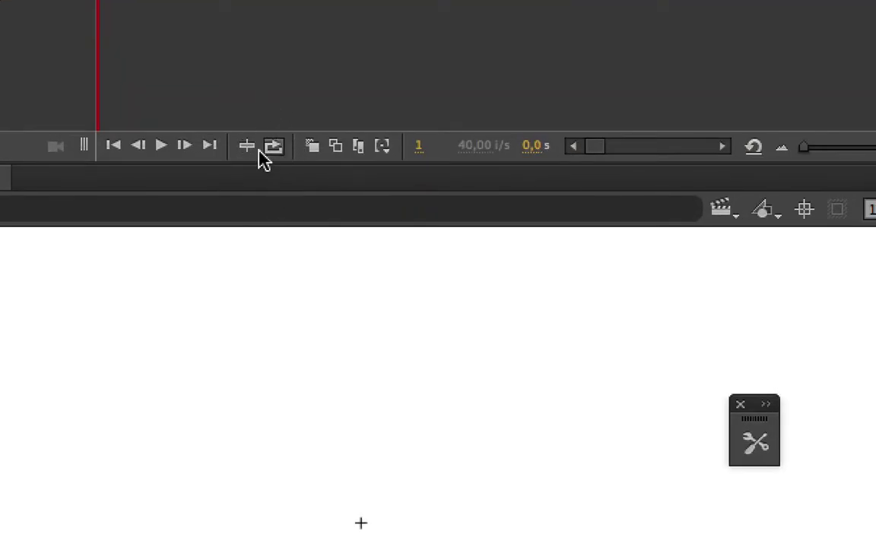
pyautogui.click(270, 173)
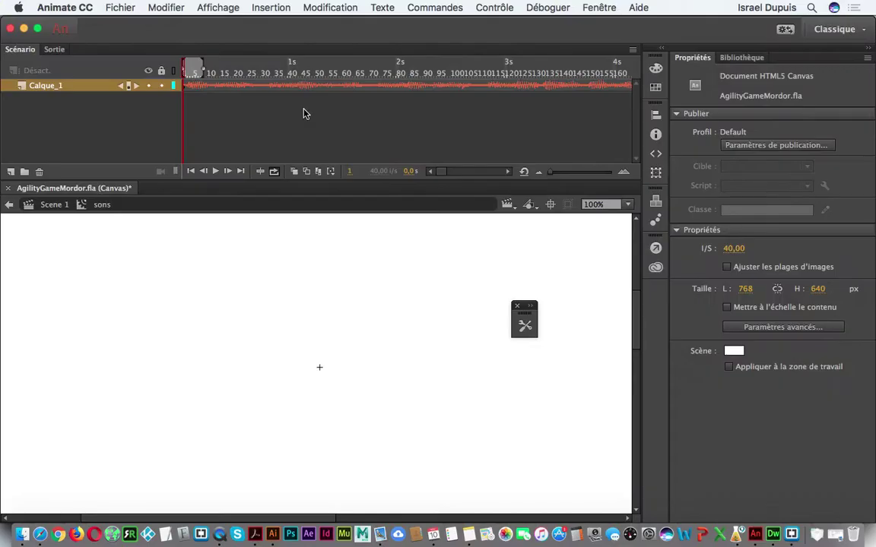
pyautogui.hscroll(10, 243, 70)
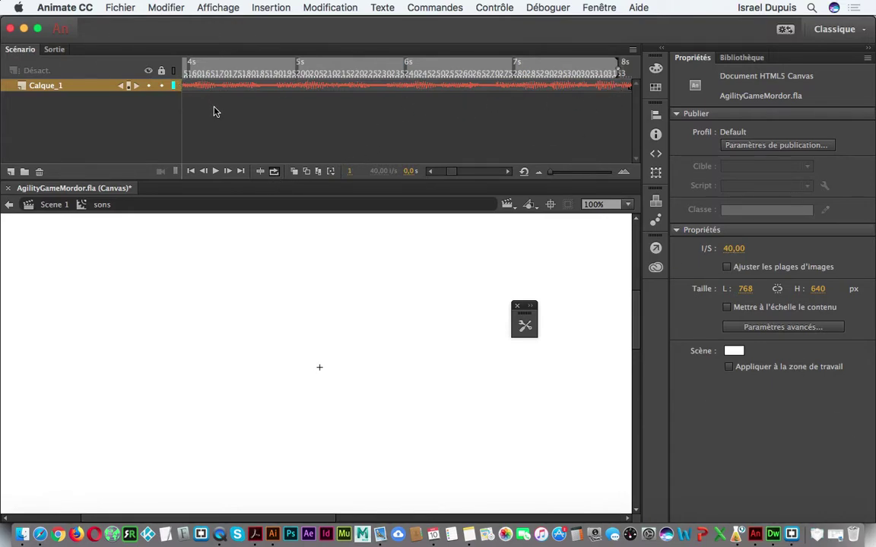
pyautogui.hscroll(-10, 220, 113)
pyautogui.click(186, 89)
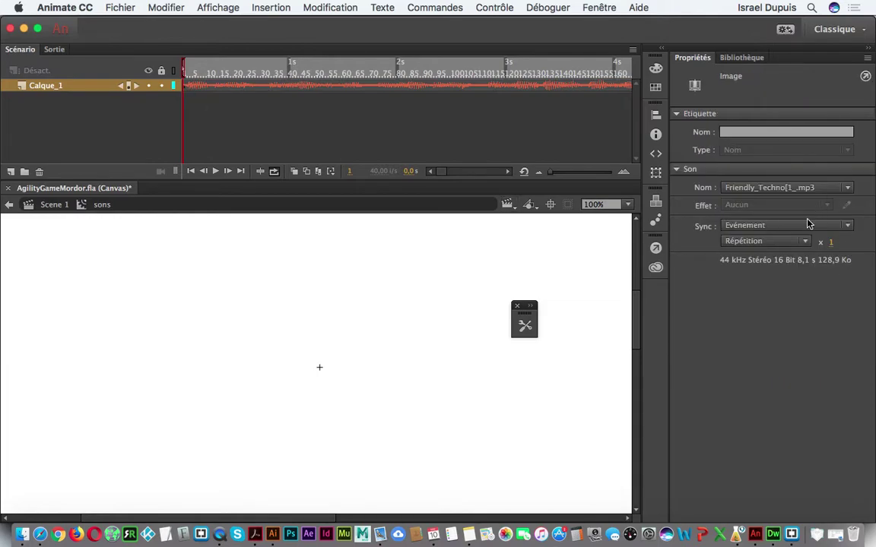
# Return to Scene 1 and place the sons clip from the library near the stage's lower-left corner, on the sons layer.
pyautogui.click(52, 206)
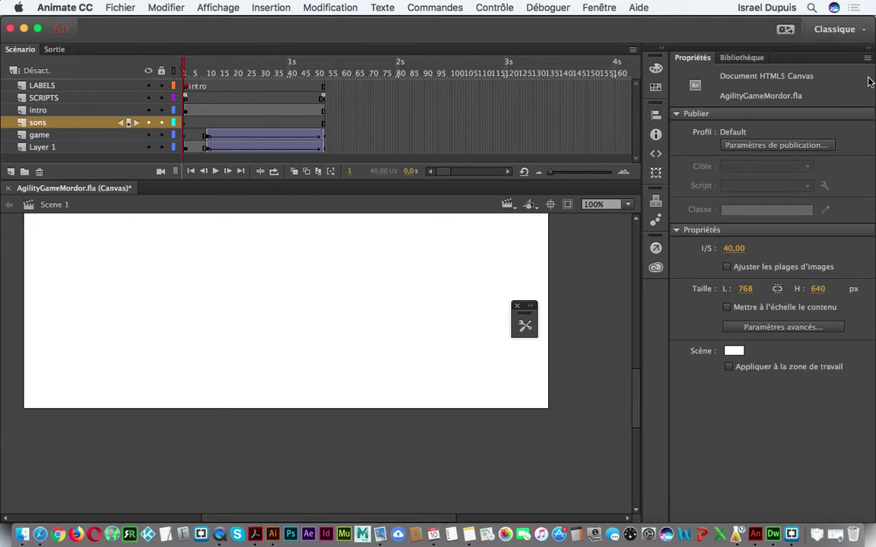
pyautogui.click(741, 57)
pyautogui.scroll(-2, 730, 304)
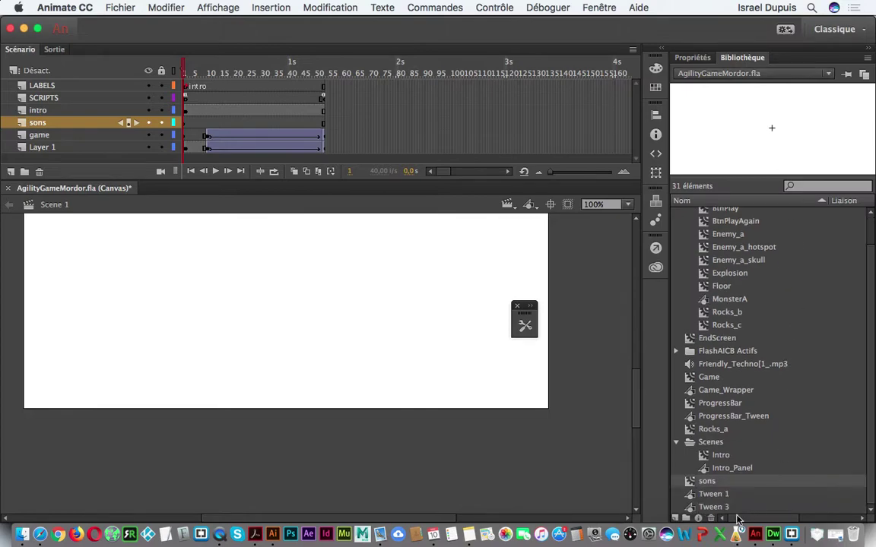
pyautogui.moveTo(710, 482); pyautogui.dragTo(26, 400)
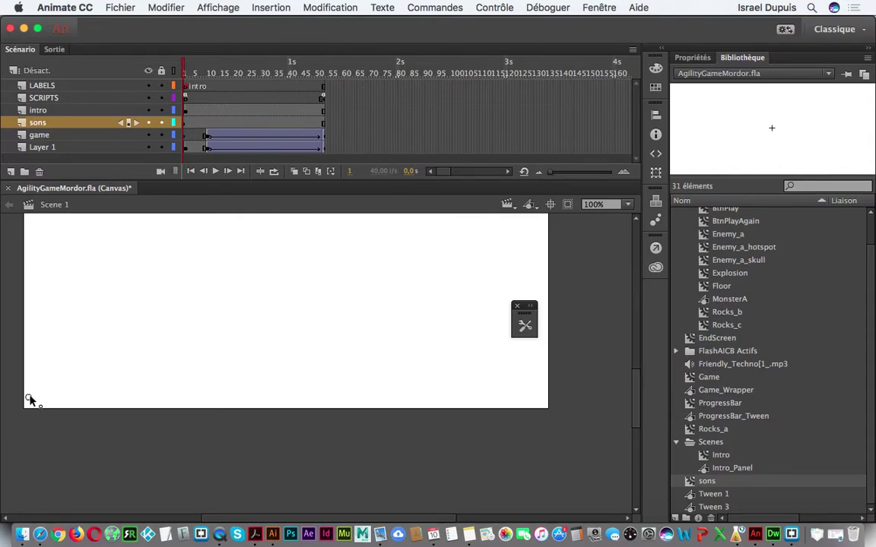
# Test the movie in the browser to hear the music, close the test tab, and return to Animate CC.
pyautogui.press('super+Return')
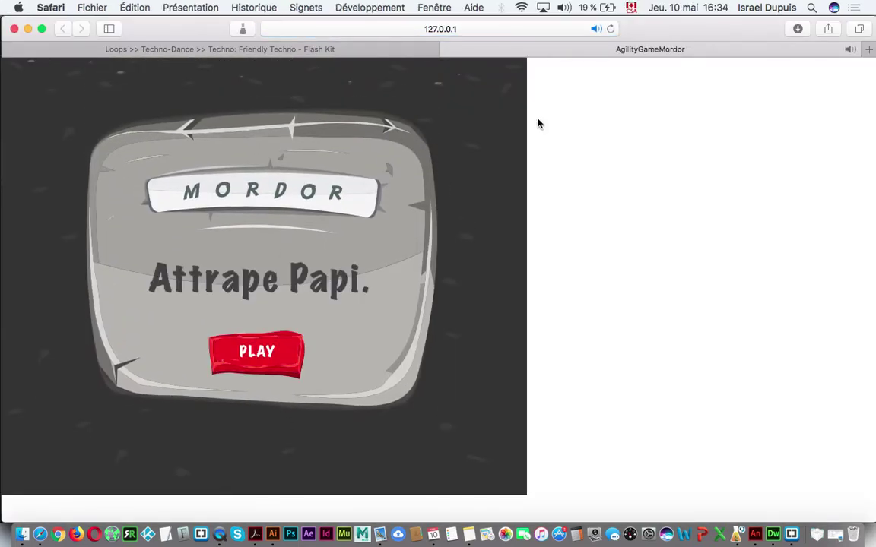
pyautogui.click(446, 50)
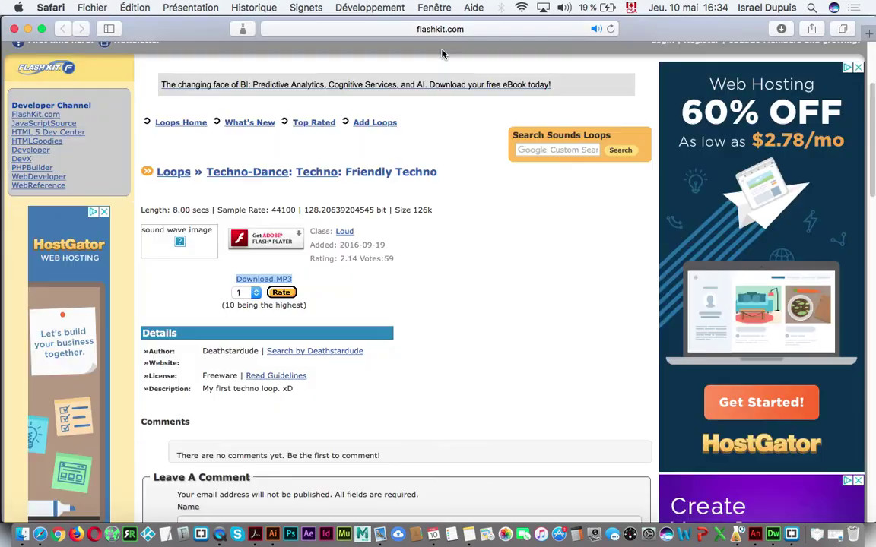
pyautogui.click(754, 537)
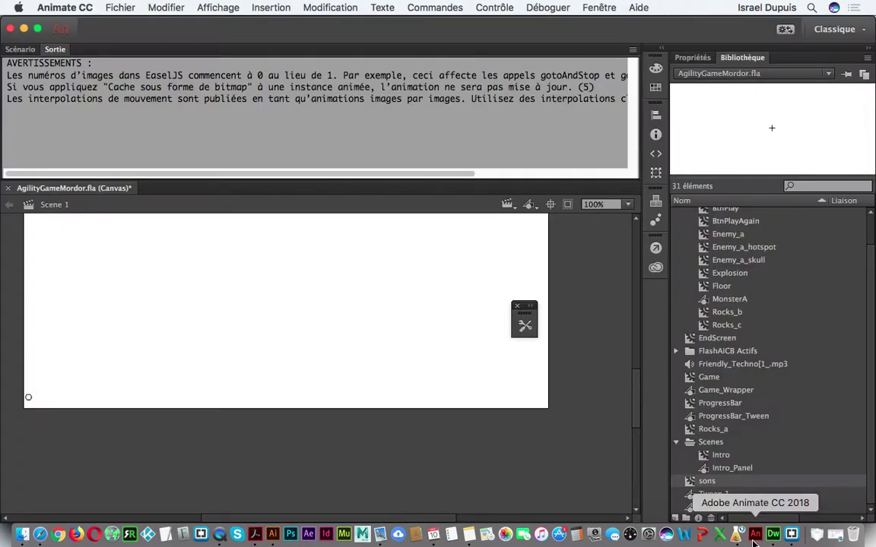
# Show the timeline and scrub Scene 1 to frame 53 to view the game scenery.
pyautogui.click(30, 51)
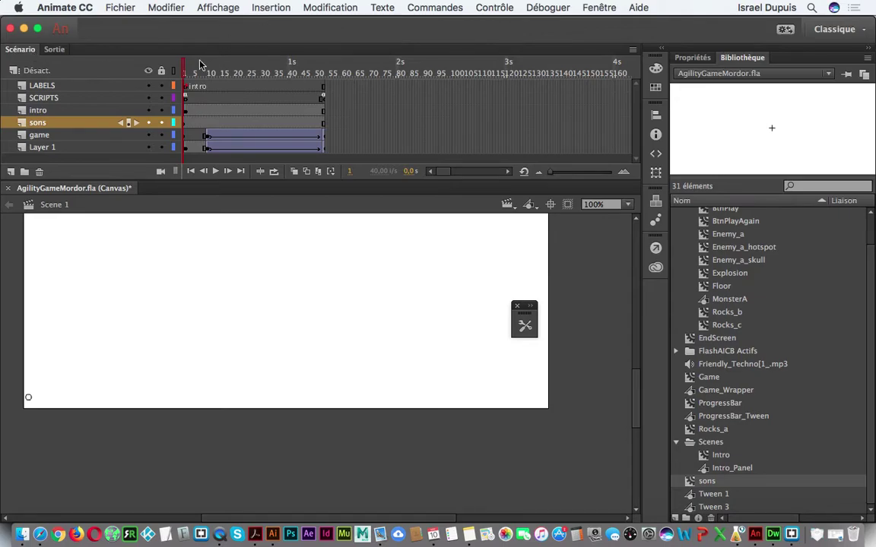
pyautogui.moveTo(182, 69); pyautogui.dragTo(335, 81)
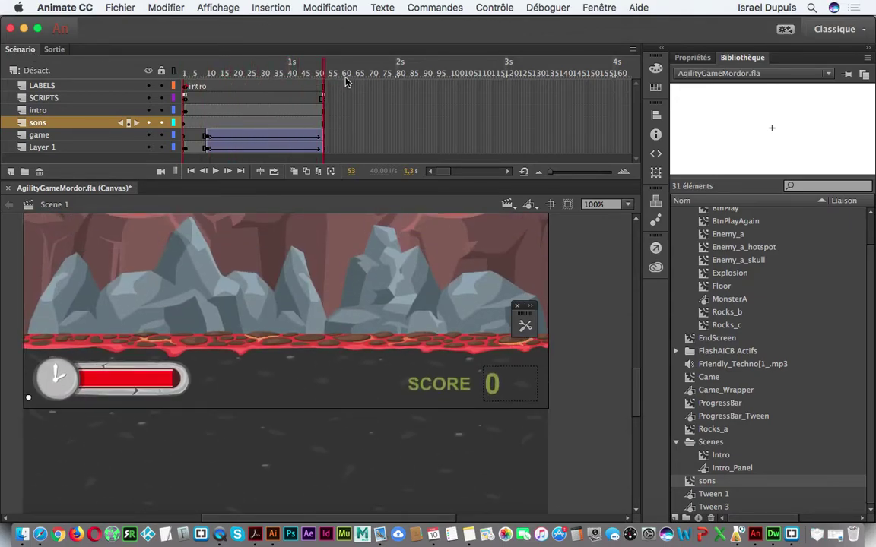
pyautogui.scroll(5, 573, 355)
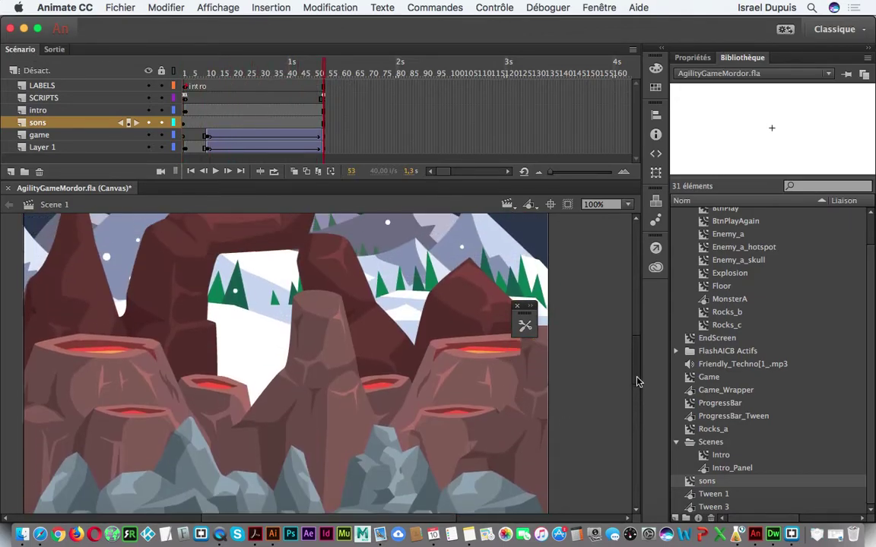
# Switch to Finder to check the contents of the video folder, and return to Animate CC.
pyautogui.click(119, 7)
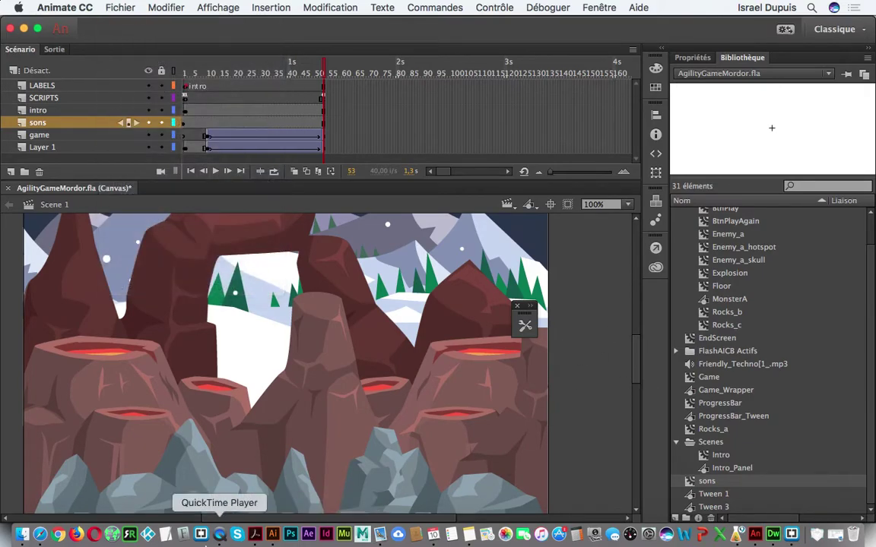
pyautogui.click(22, 535)
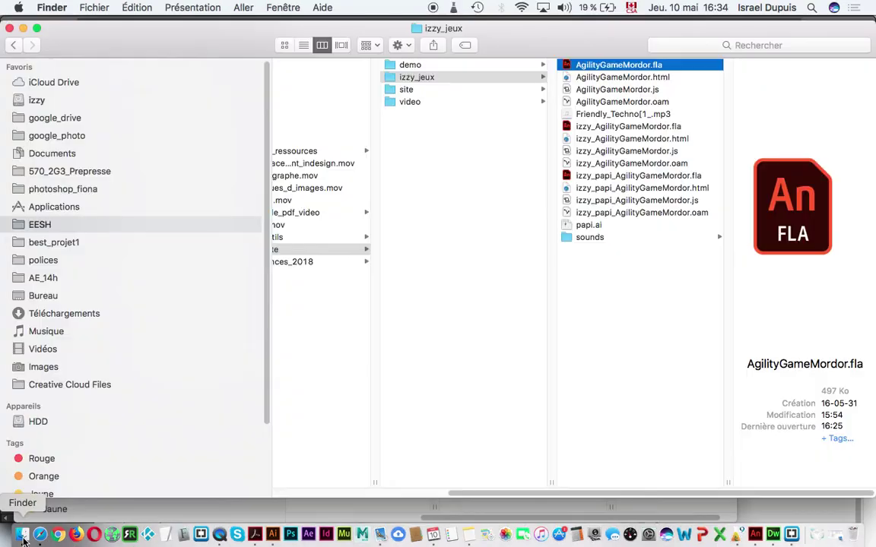
pyautogui.click(461, 91)
pyautogui.click(445, 101)
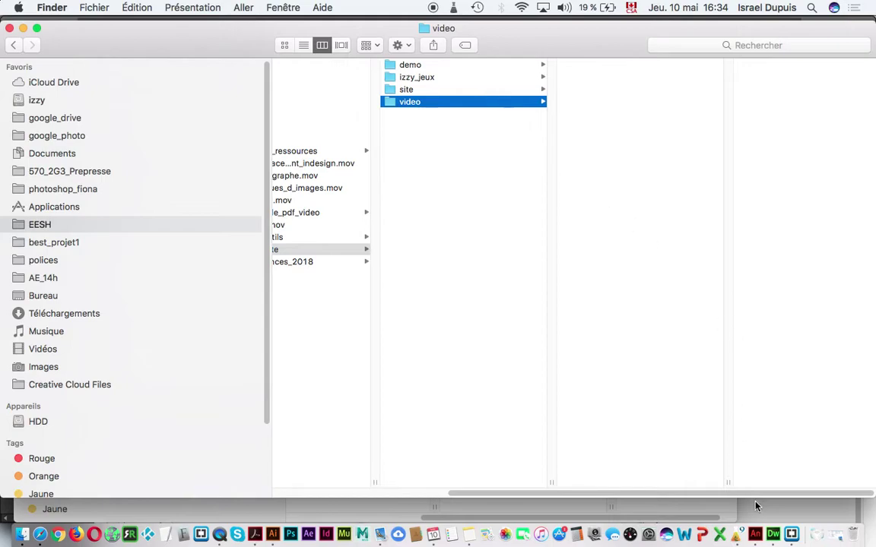
pyautogui.click(755, 534)
# In the publish settings, centre the stage with Les deux and make the output responsive with En largeur.
pyautogui.click(110, 6)
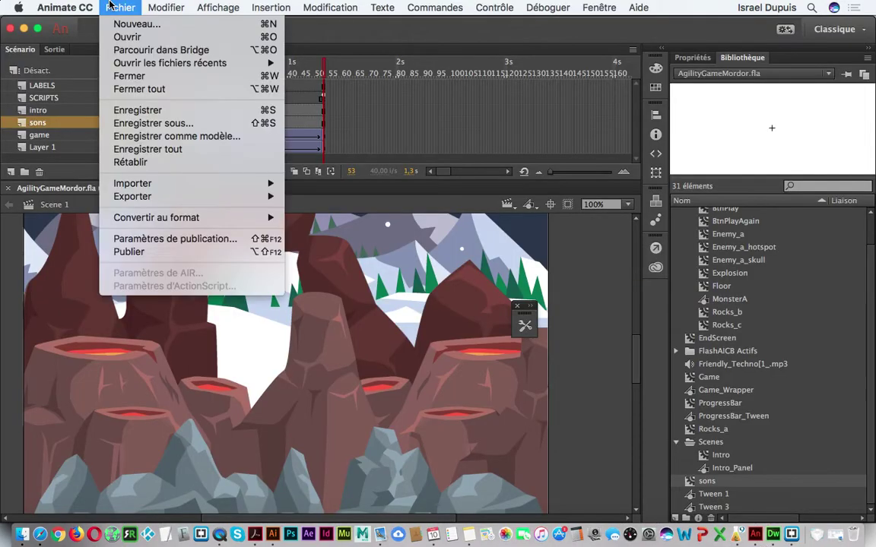
pyautogui.click(194, 239)
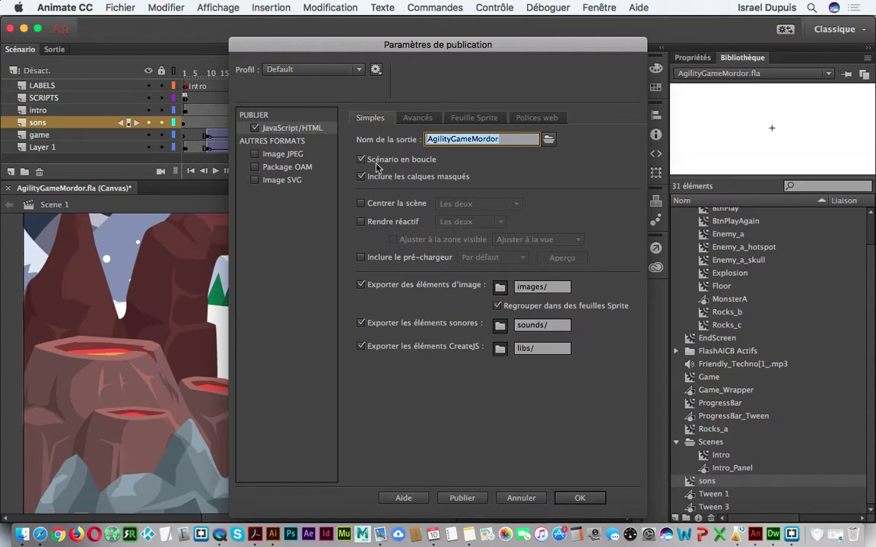
pyautogui.click(361, 203)
pyautogui.click(362, 222)
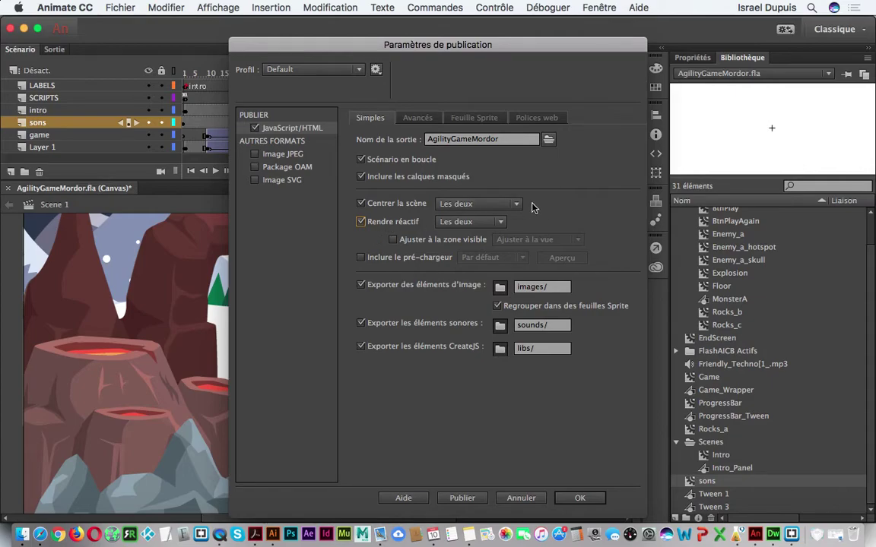
pyautogui.click(482, 224)
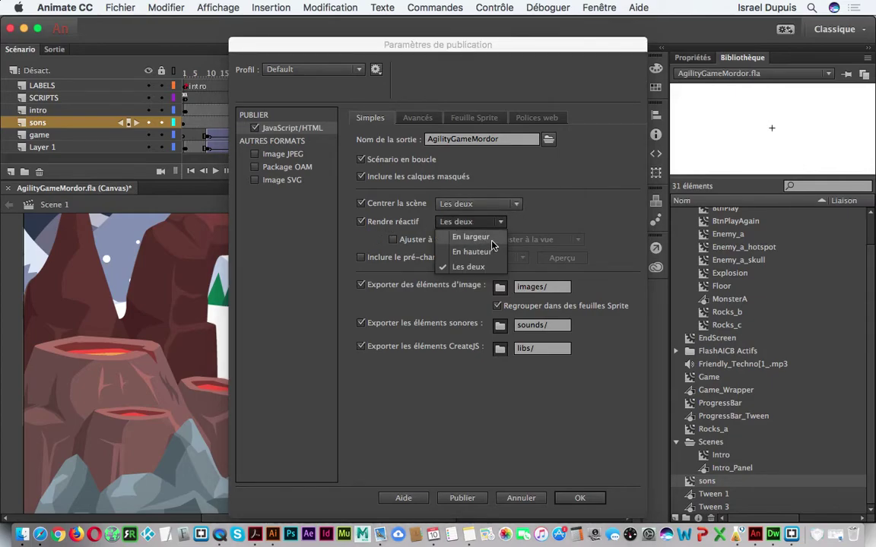
pyautogui.click(492, 240)
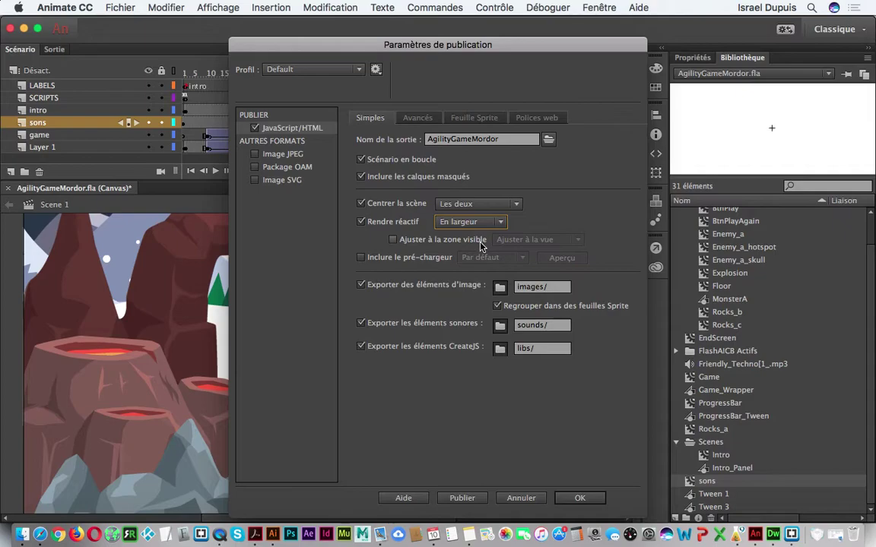
# Enable scaling to the visible area with Étirer pour ajuster and publish the game.
pyautogui.click(392, 239)
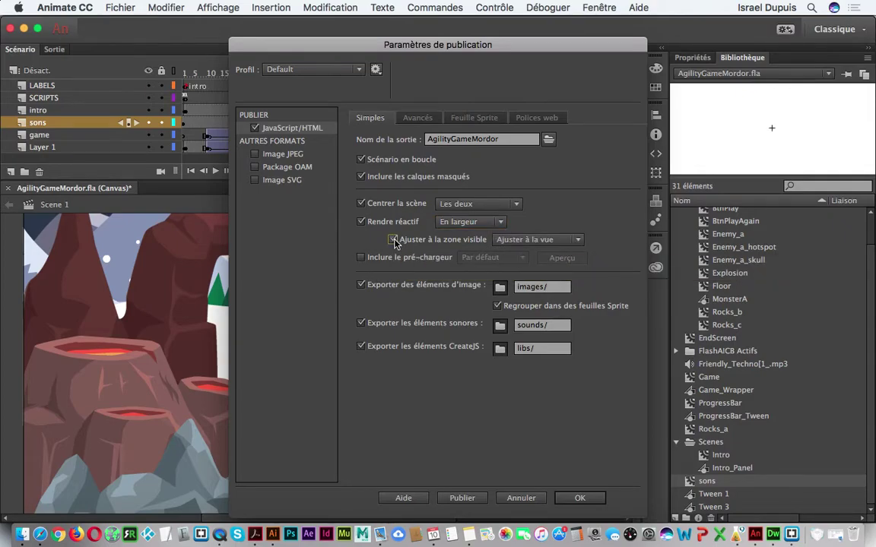
pyautogui.click(558, 240)
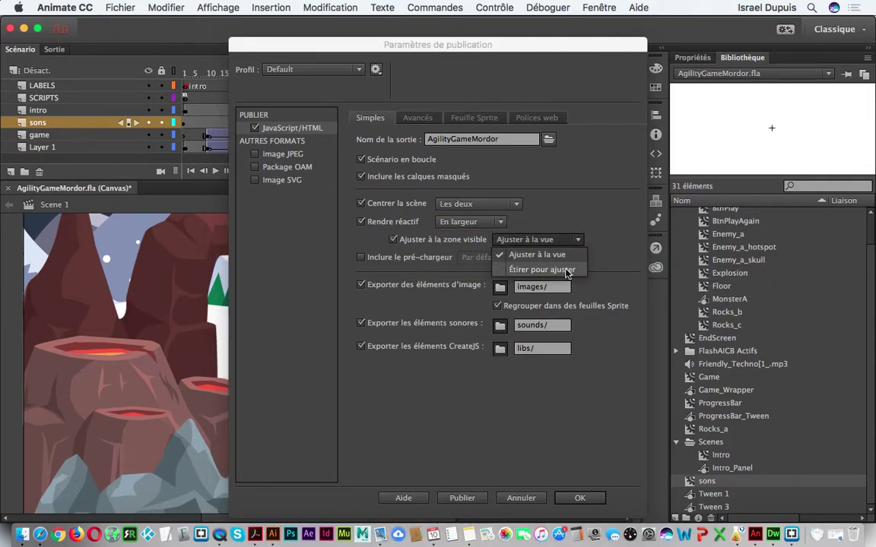
pyautogui.click(563, 271)
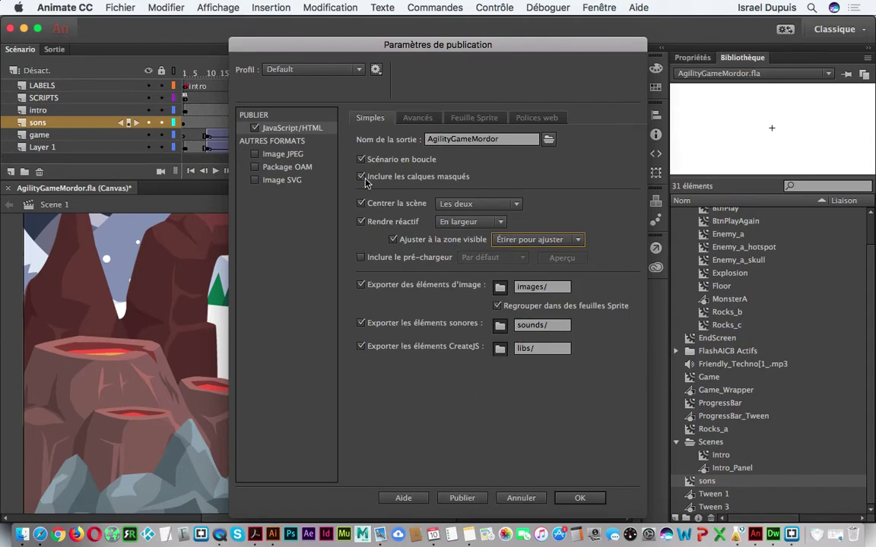
pyautogui.click(458, 498)
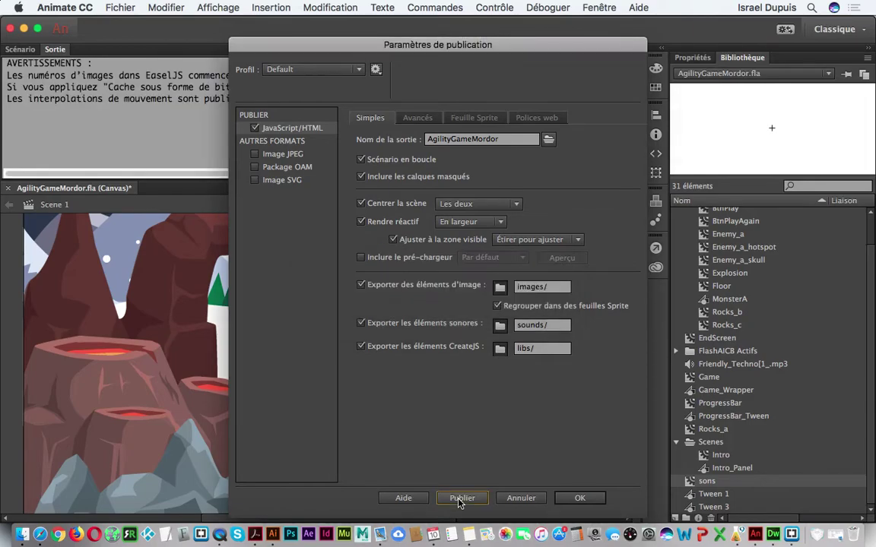
# Check the video folder in Finder for the published files and return to Animate CC.
pyautogui.click(22, 534)
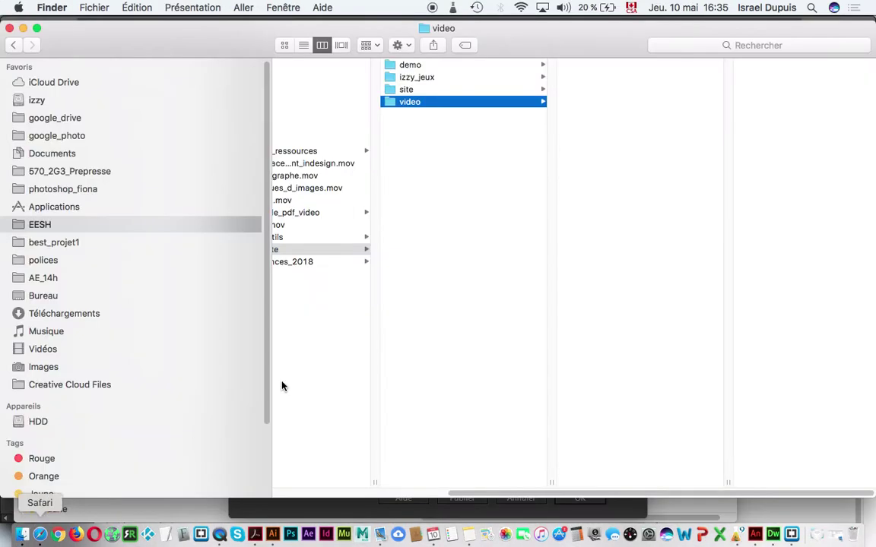
pyautogui.click(464, 89)
pyautogui.click(475, 103)
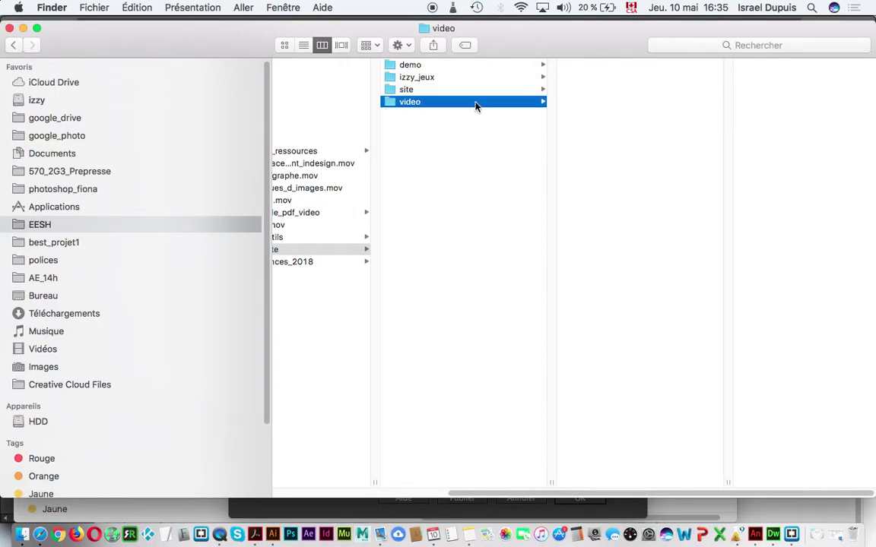
pyautogui.click(754, 536)
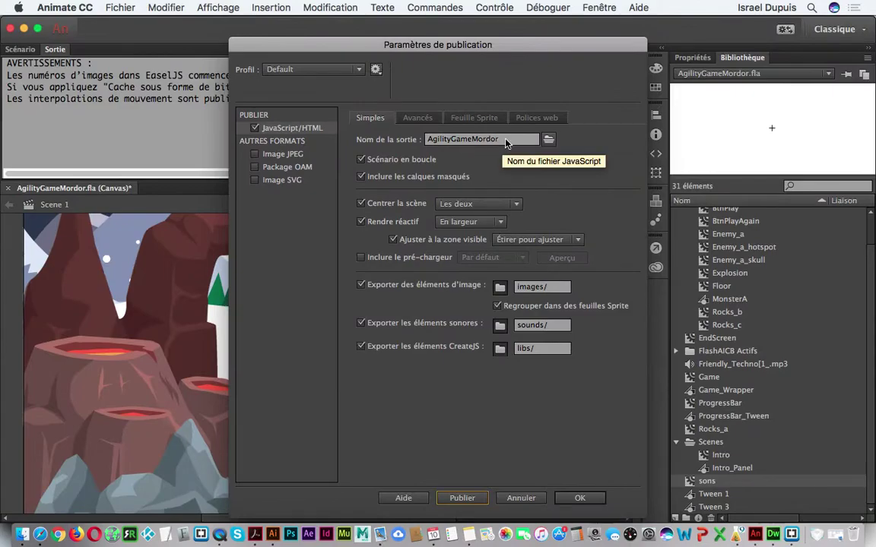
# Name the output papito, choose the video folder as its destination, and publish the game.
pyautogui.moveTo(506, 140); pyautogui.dragTo(339, 128)
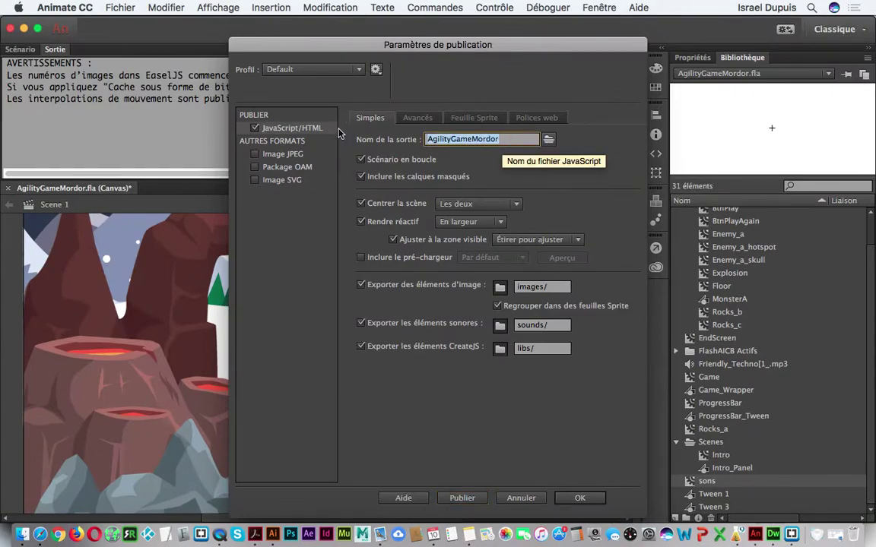
pyautogui.write('papito')
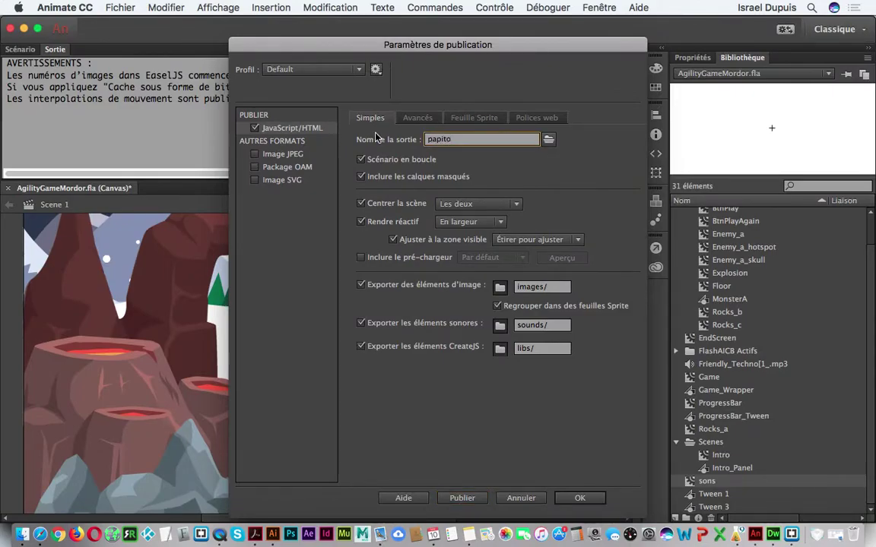
pyautogui.click(548, 140)
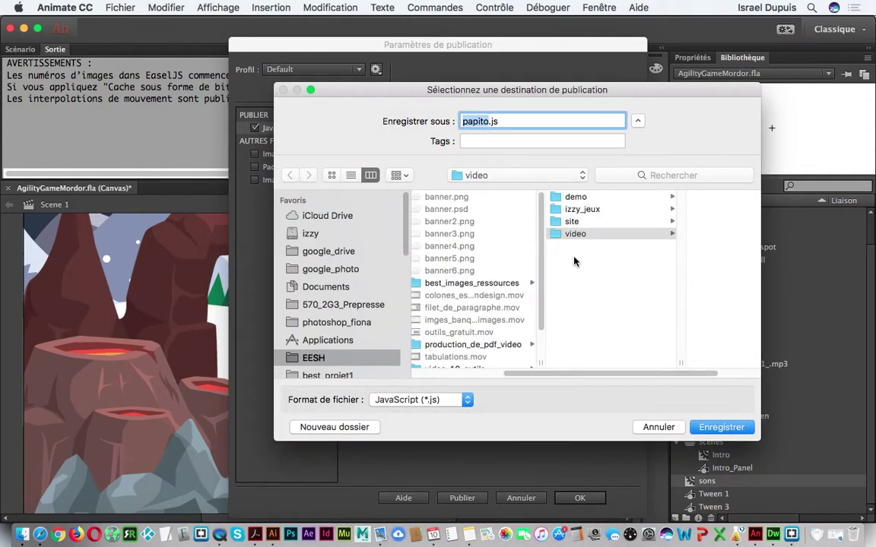
pyautogui.click(551, 233)
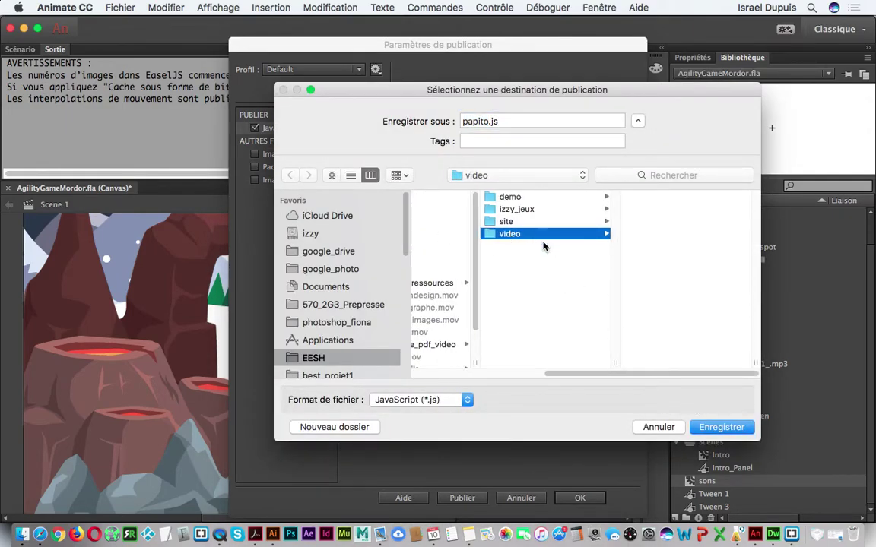
pyautogui.click(721, 426)
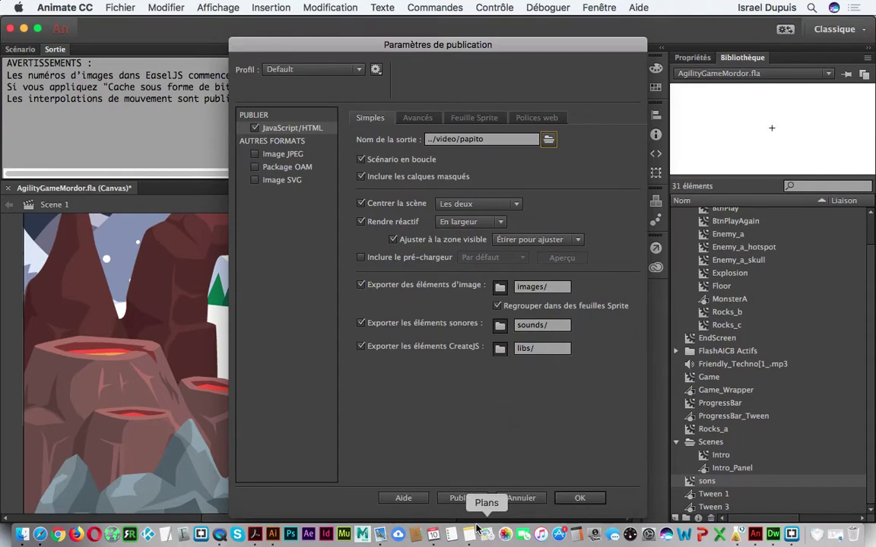
pyautogui.click(461, 498)
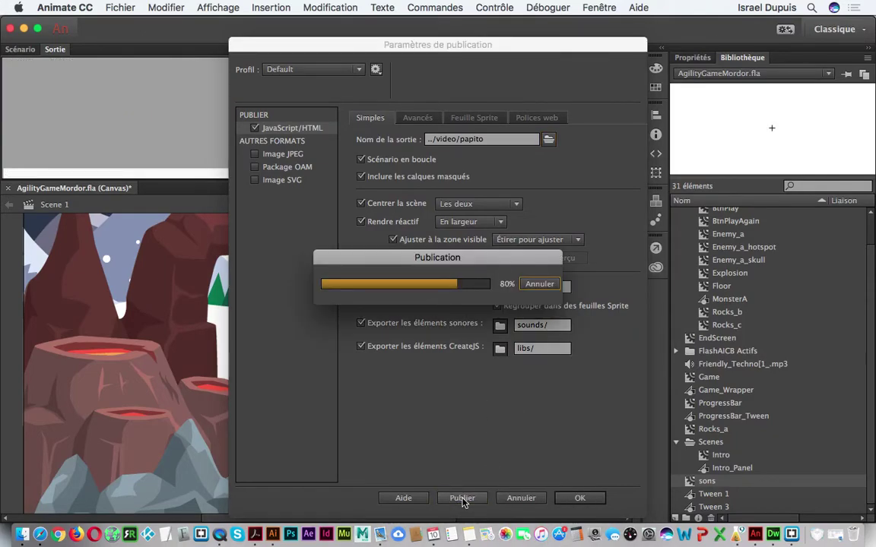
# Examine the published files and the sounds folder inside the video folder in Finder.
pyautogui.click(24, 538)
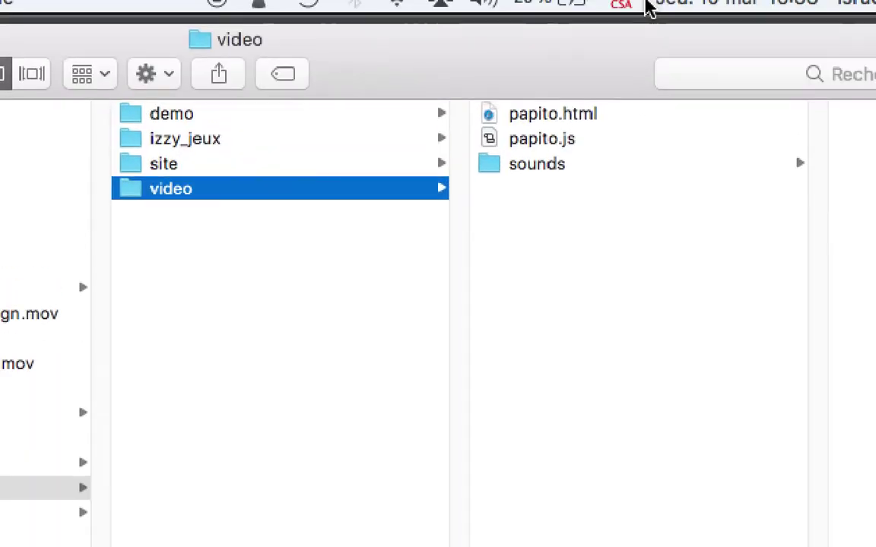
pyautogui.click(610, 73)
pyautogui.click(540, 176)
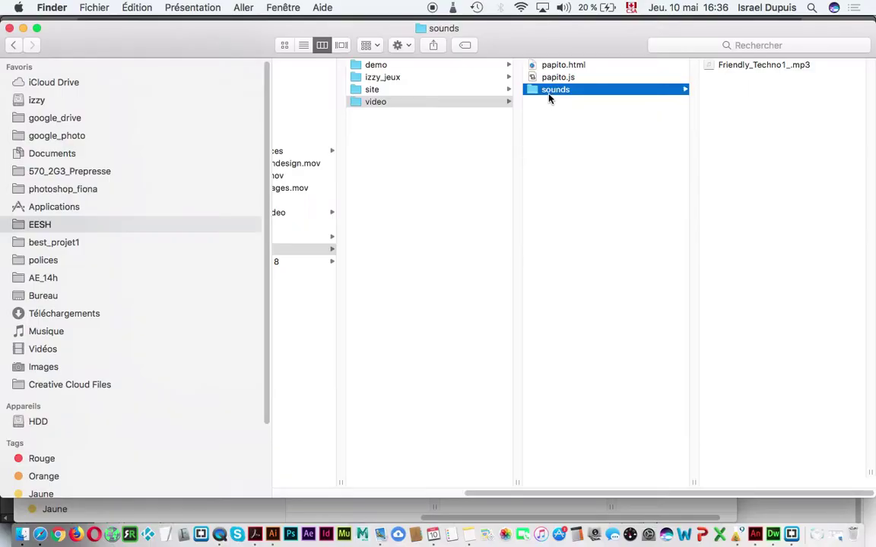
pyautogui.click(491, 121)
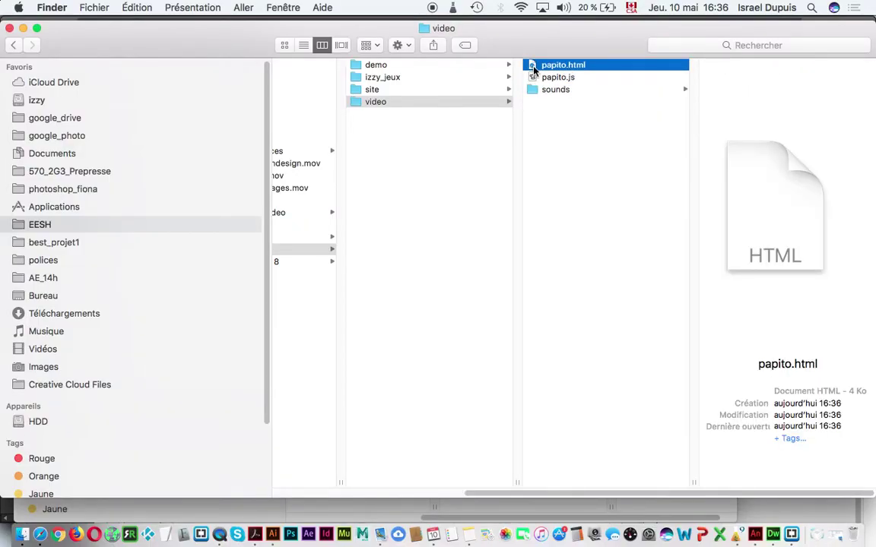
# Open papito.html in Safari, test the resizing and start the game, and close its tab.
pyautogui.doubleClick(535, 70)
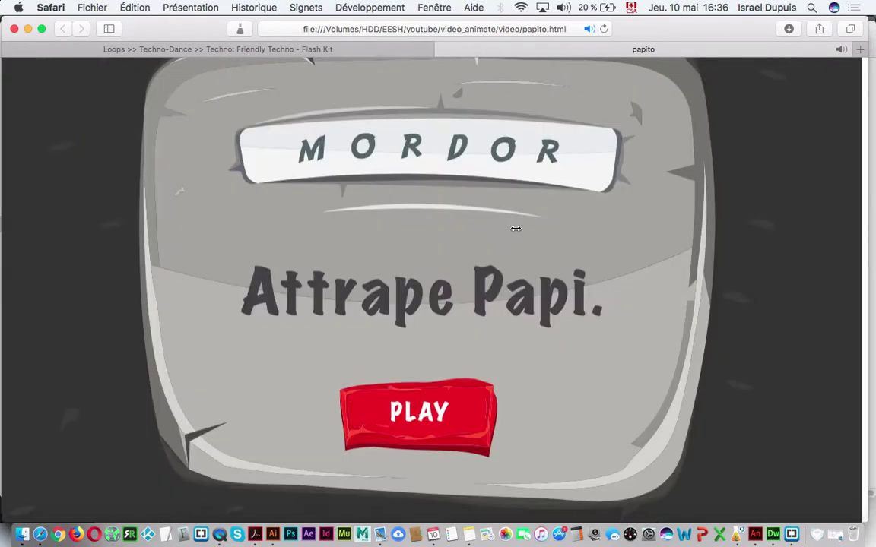
pyautogui.moveTo(873, 264); pyautogui.dragTo(872, 242)
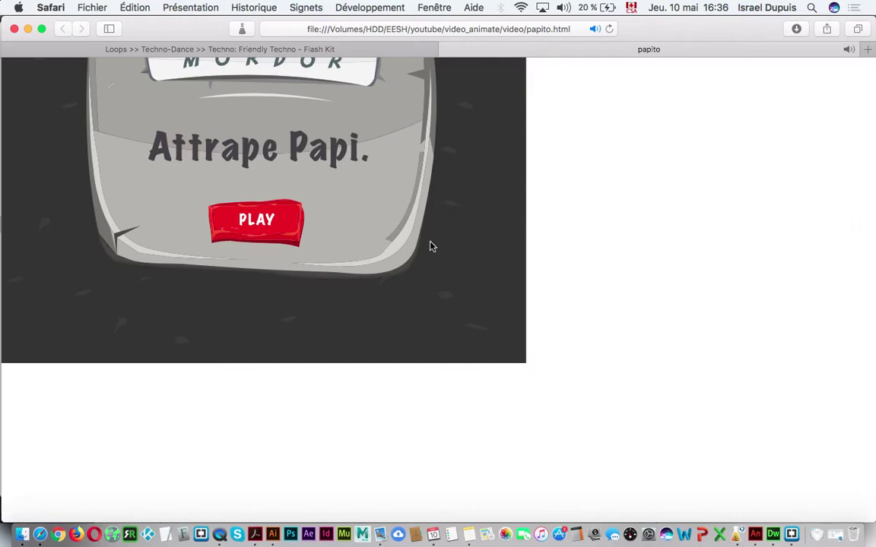
pyautogui.click(266, 233)
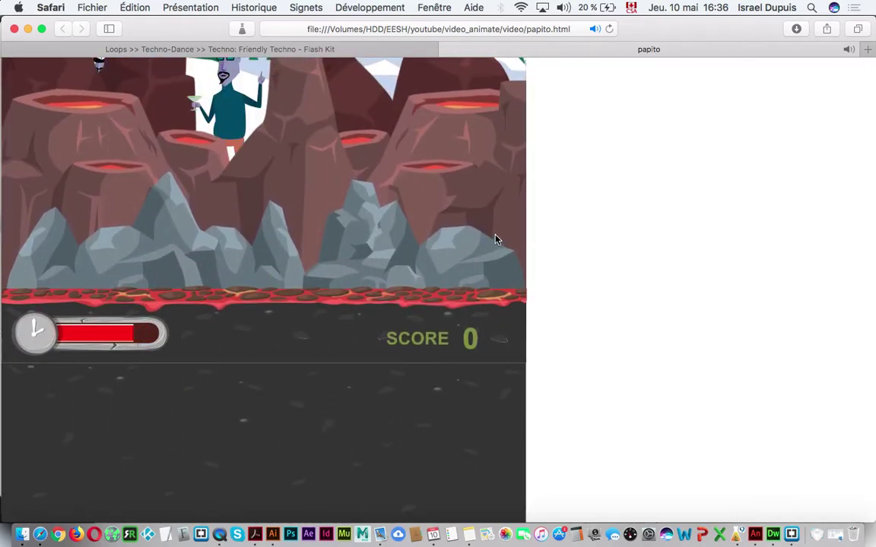
pyautogui.click(446, 49)
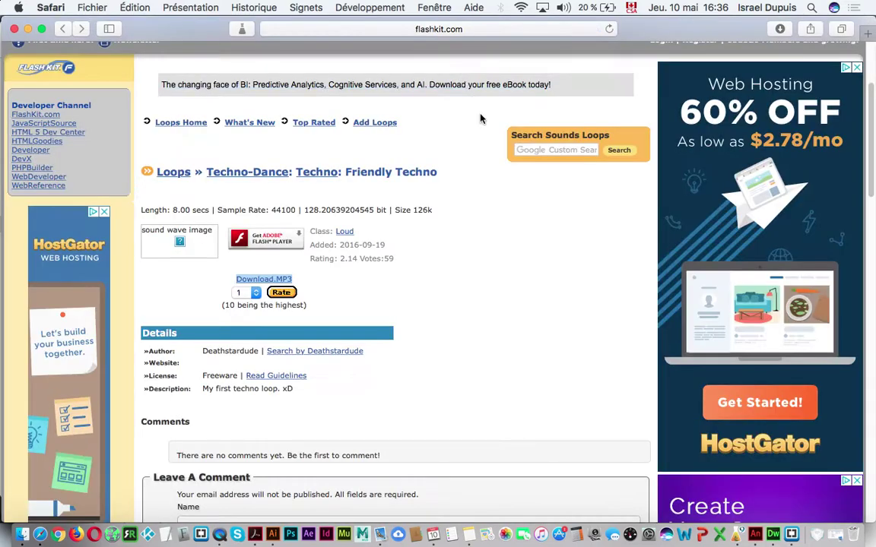
# In Finder, delete papito.html, papito.js and the sounds folder from the video folder.
pyautogui.click(18, 538)
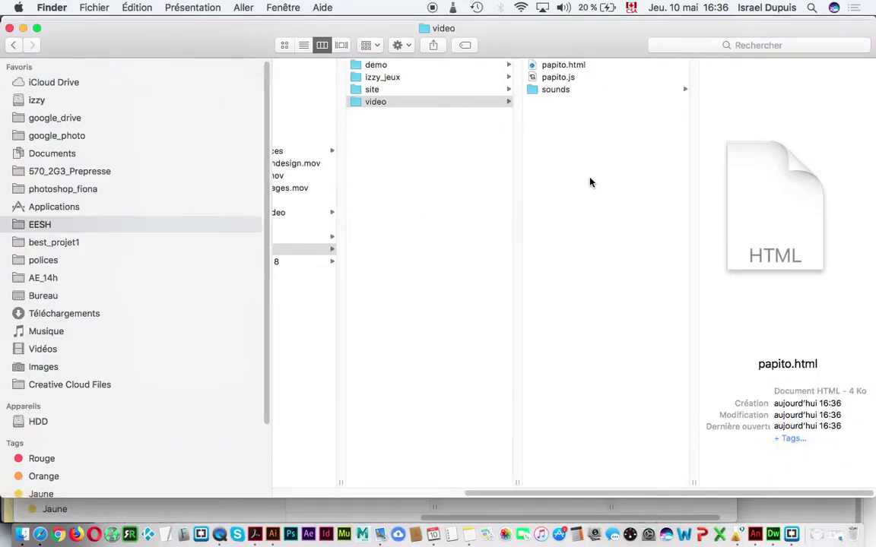
pyautogui.moveTo(590, 182); pyautogui.dragTo(588, 36)
pyautogui.press('super+BackSpace')
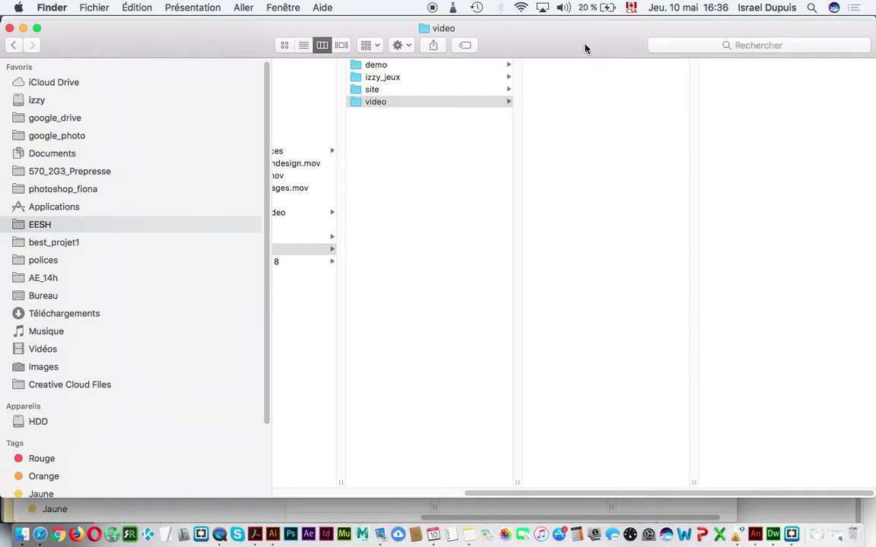
# In Animate's publish settings, make the output responsive to Les deux, set the visible-area fit to Ajuster à la vue, and publish.
pyautogui.click(755, 535)
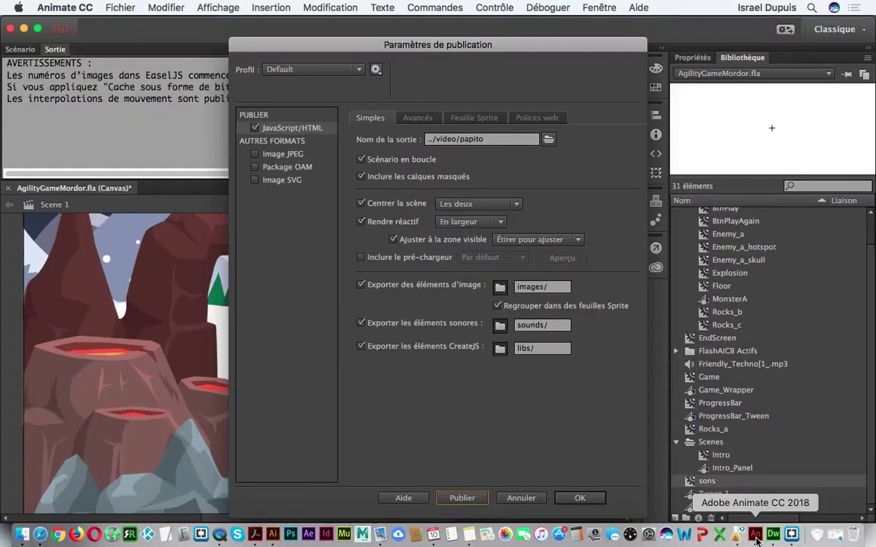
pyautogui.click(393, 239)
pyautogui.click(470, 221)
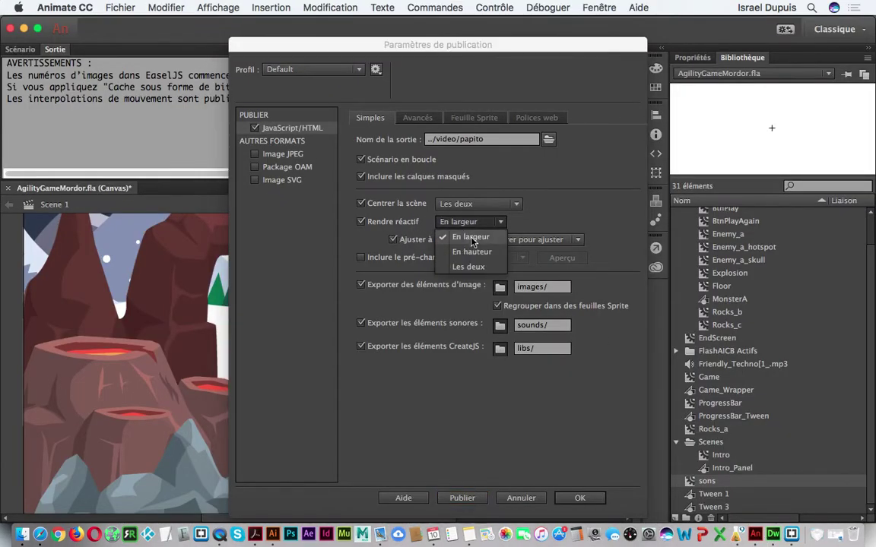
pyautogui.click(478, 267)
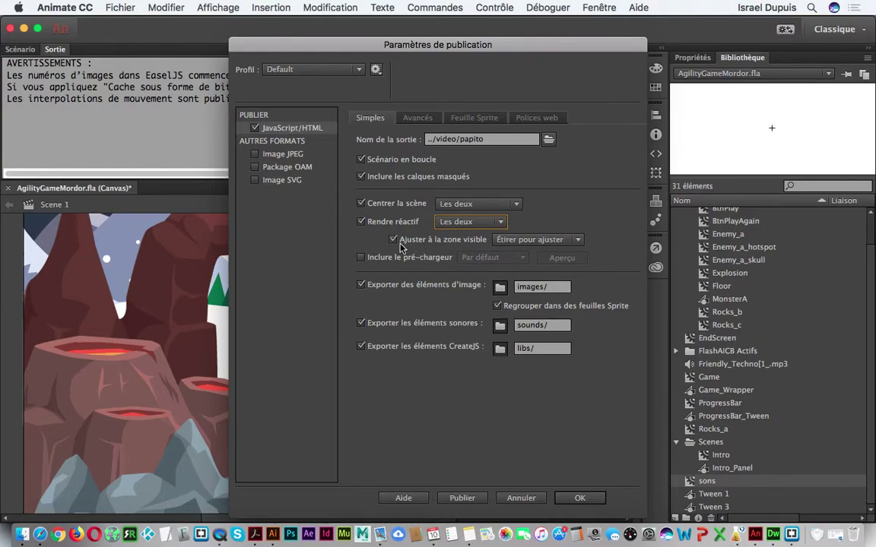
pyautogui.click(540, 239)
pyautogui.click(536, 254)
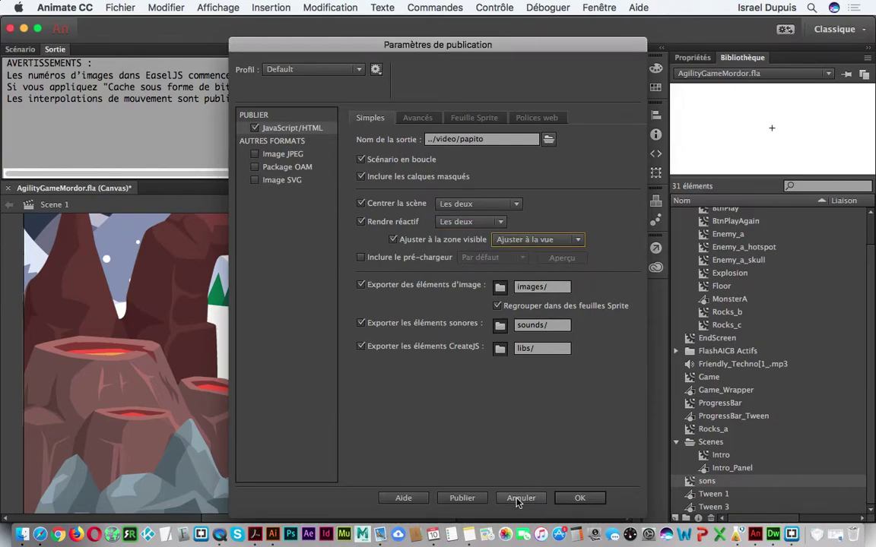
pyautogui.click(462, 499)
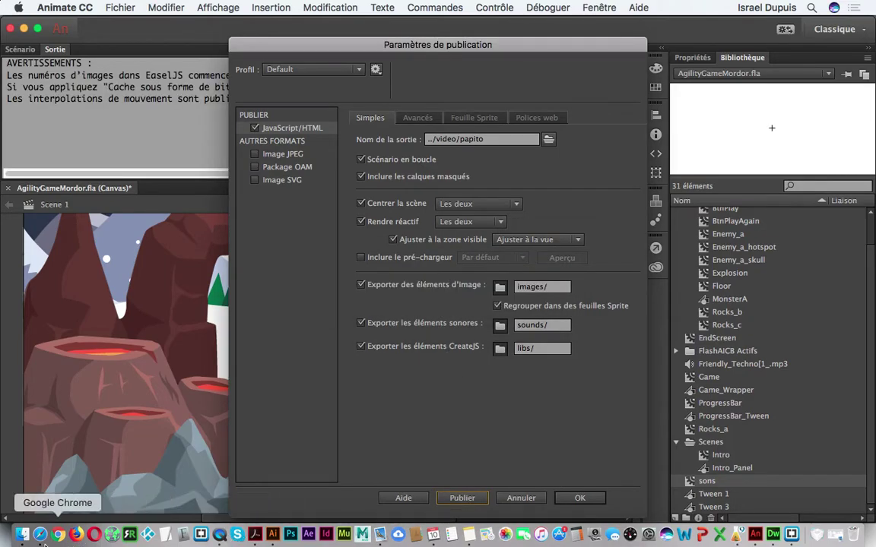
# Open the newly published papito.html from the video folder in Safari, test its resizing and gameplay, and close its tab.
pyautogui.click(22, 535)
pyautogui.click(533, 67)
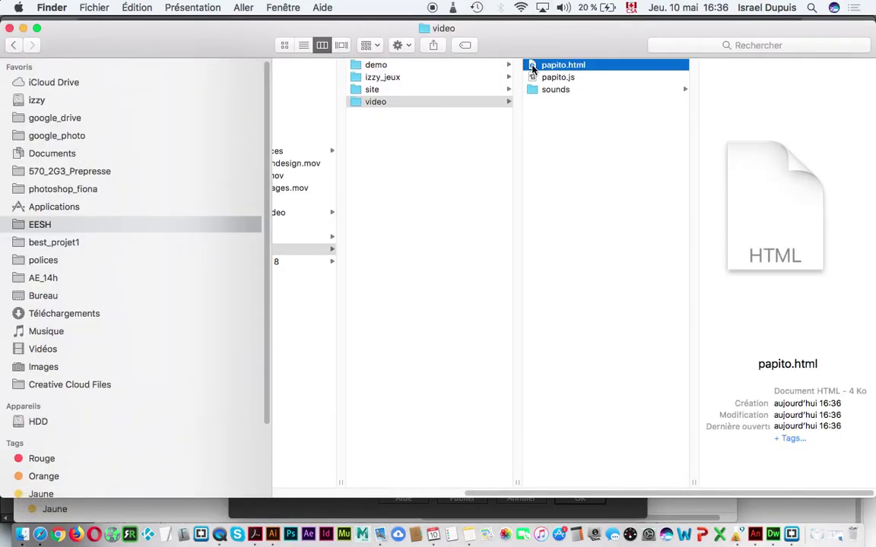
pyautogui.doubleClick(533, 67)
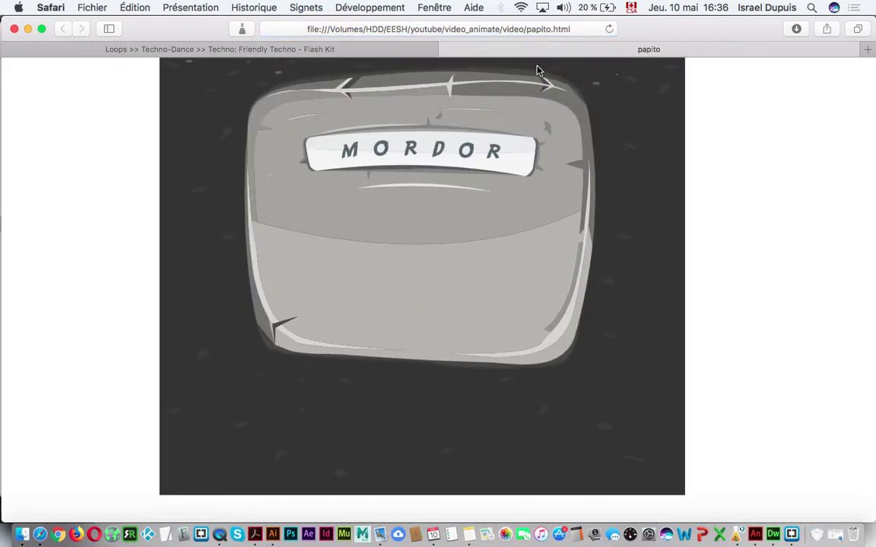
pyautogui.moveTo(872, 365); pyautogui.dragTo(864, 320)
pyautogui.click(411, 347)
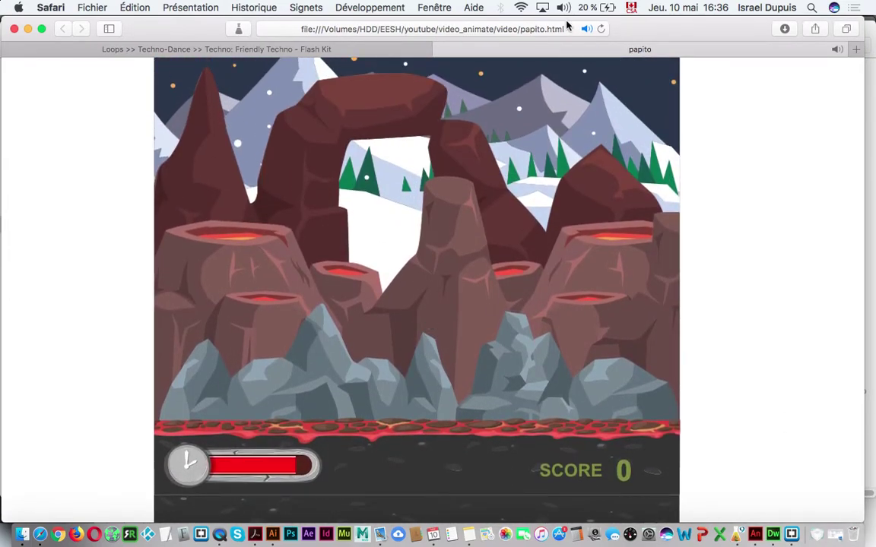
pyautogui.press('super+w')
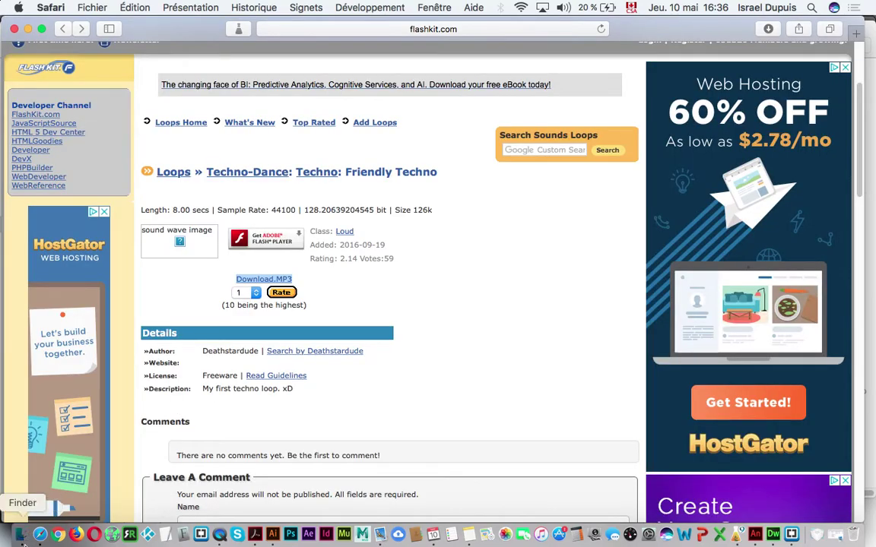
# Open papito.html from Finder in Brackets 1.6.0 and examine the published HTML code from beginning to end.
pyautogui.click(22, 534)
pyautogui.rightClick(602, 70)
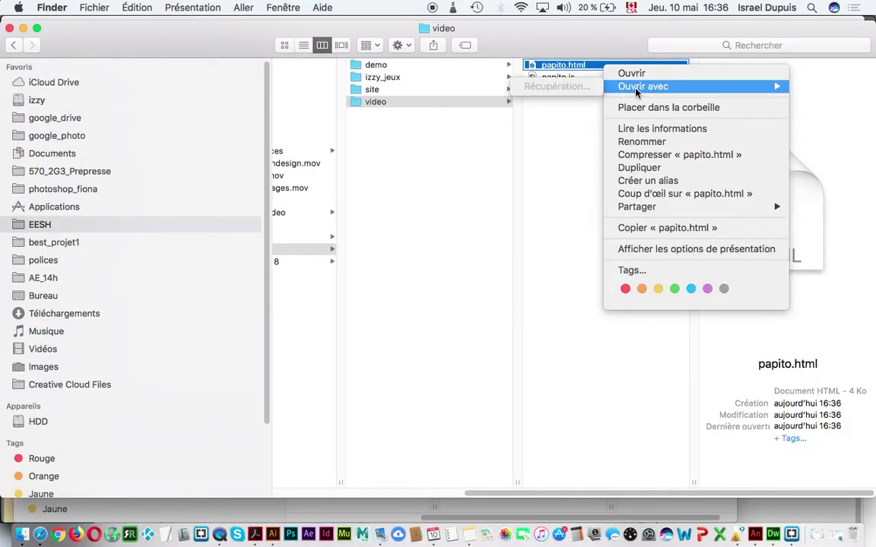
pyautogui.moveTo(620, 86)
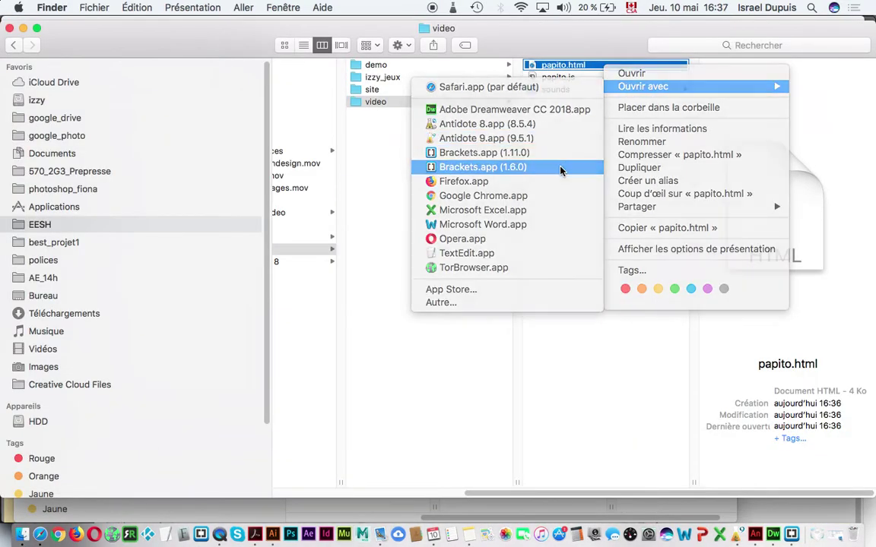
pyautogui.click(560, 167)
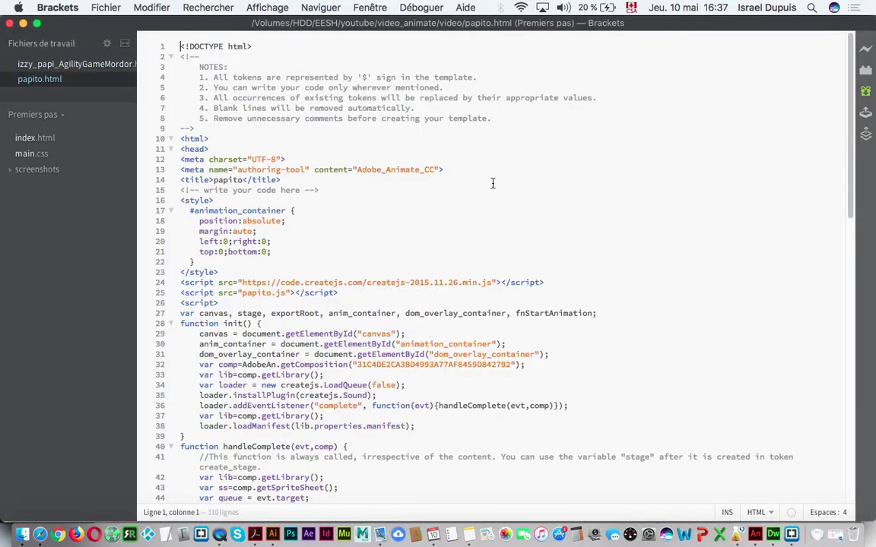
pyautogui.scroll(-5, 258, 213)
pyautogui.scroll(-10, 262, 216)
pyautogui.scroll(16, 274, 183)
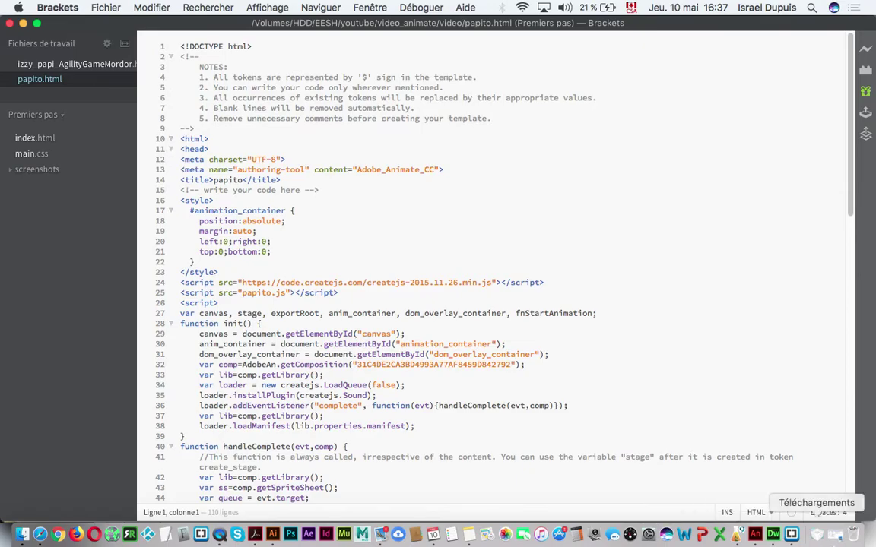
# In Animate's publish settings, enable the Package OAM format while keeping JavaScript/HTML enabled.
pyautogui.click(755, 536)
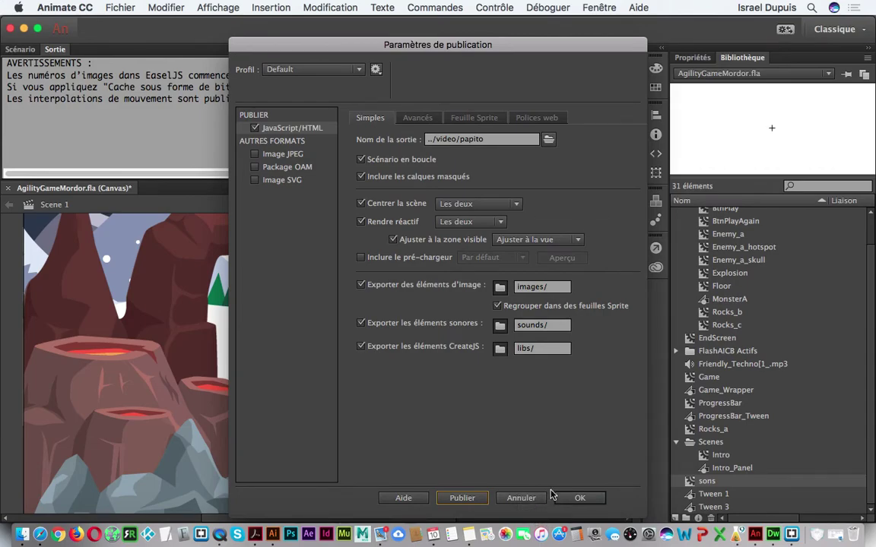
pyautogui.click(254, 170)
pyautogui.click(254, 128)
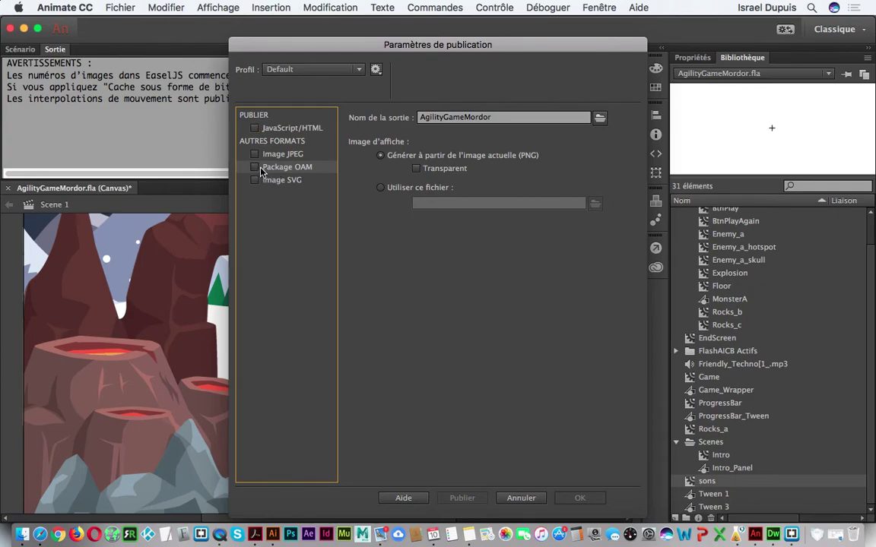
pyautogui.click(255, 128)
pyautogui.click(255, 167)
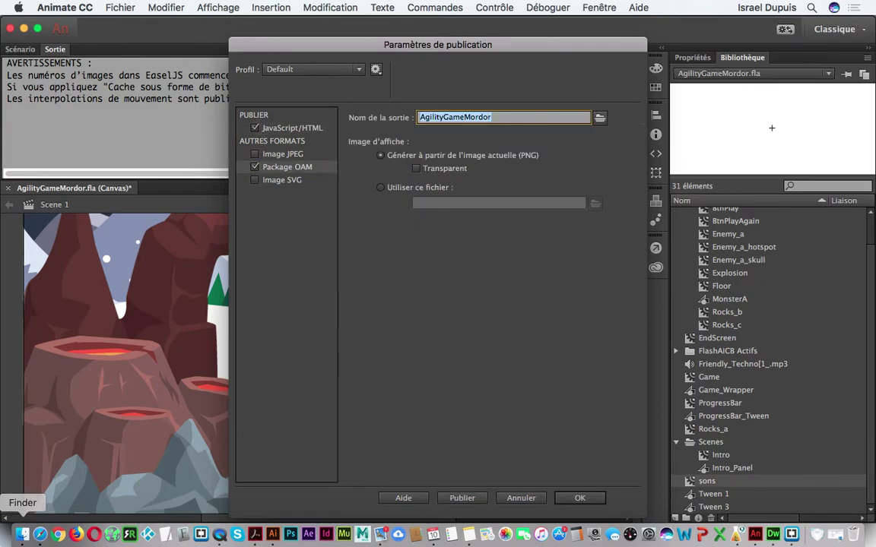
# Empty the video folder in Finder by deleting papito.html, papito.js and the sounds folder.
pyautogui.click(23, 536)
pyautogui.click(605, 198)
pyautogui.click(596, 89)
pyautogui.keyDown('shift'); pyautogui.click(593, 66); pyautogui.keyUp('shift')
pyautogui.press('super+BackSpace')
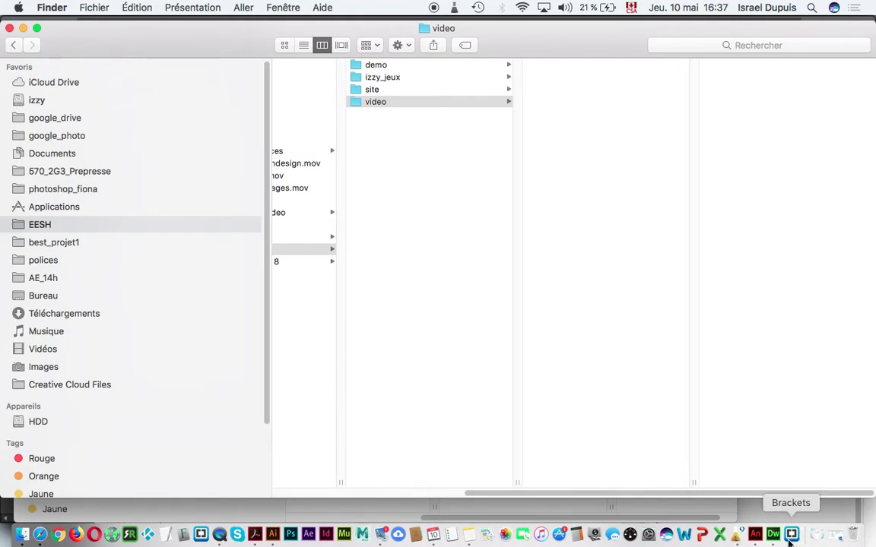
# Name the OAM package tipit with the video folder as its destination, publish both formats, and accept the publish settings.
pyautogui.click(764, 537)
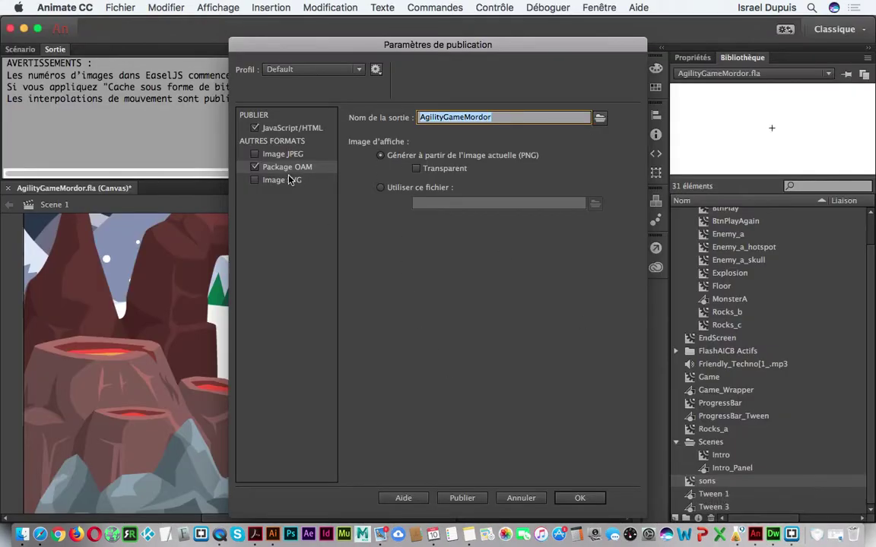
pyautogui.write('P')
pyautogui.write('pit')
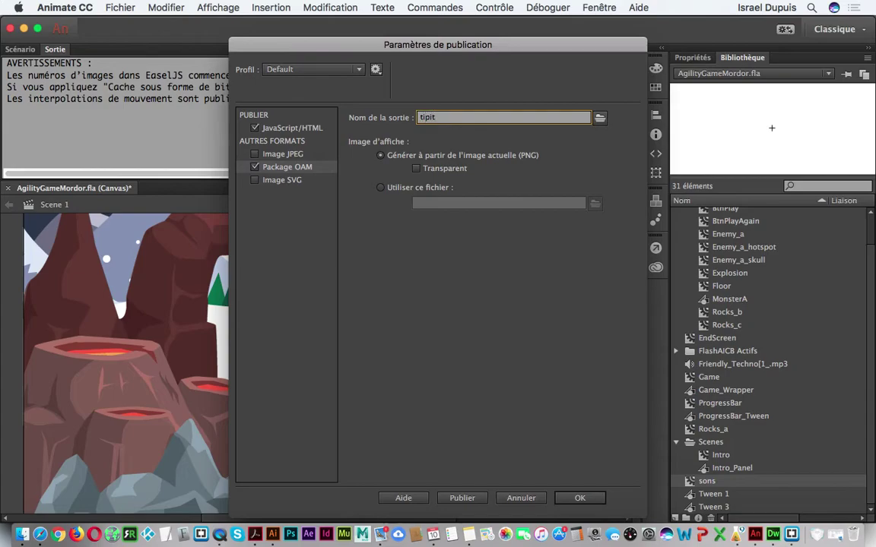
pyautogui.click(600, 118)
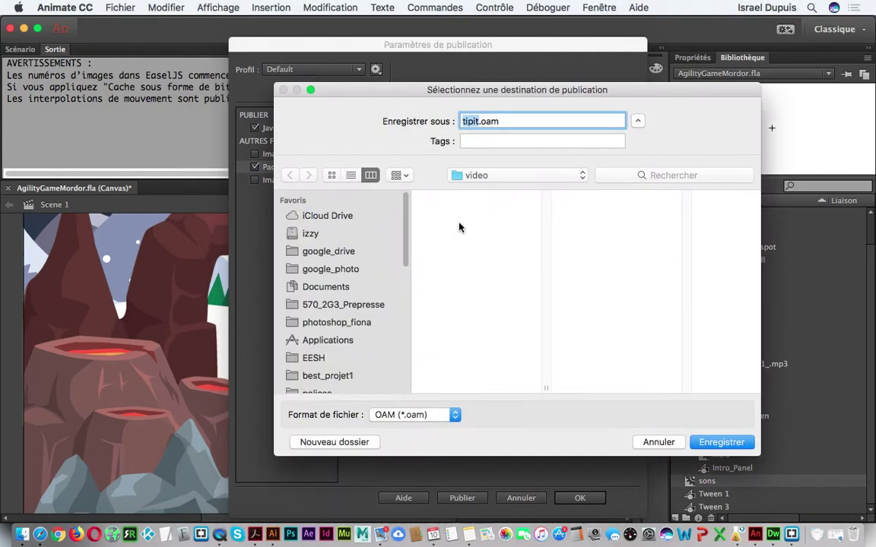
pyautogui.click(722, 441)
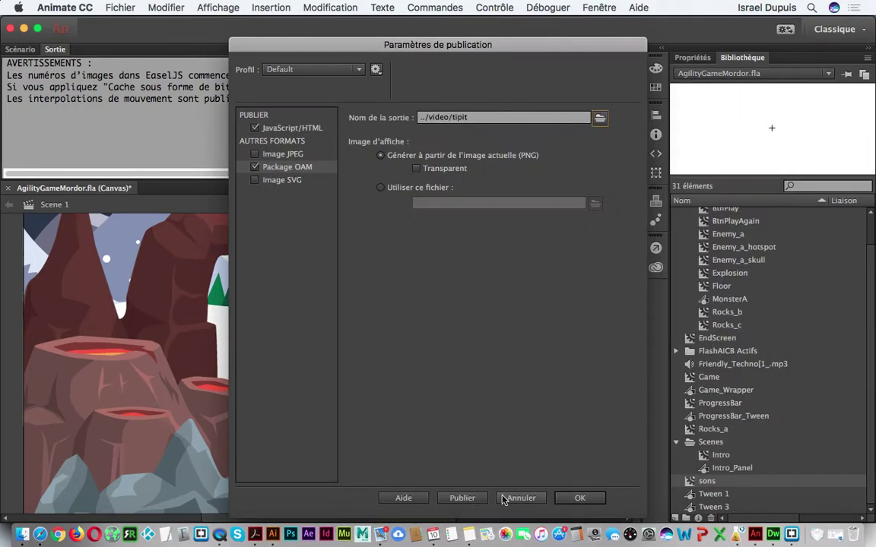
pyautogui.click(467, 501)
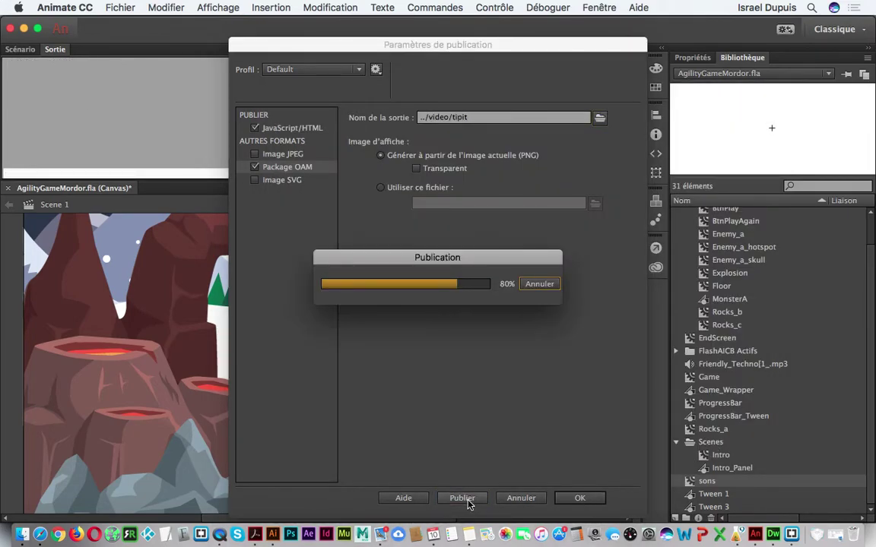
pyautogui.click(586, 498)
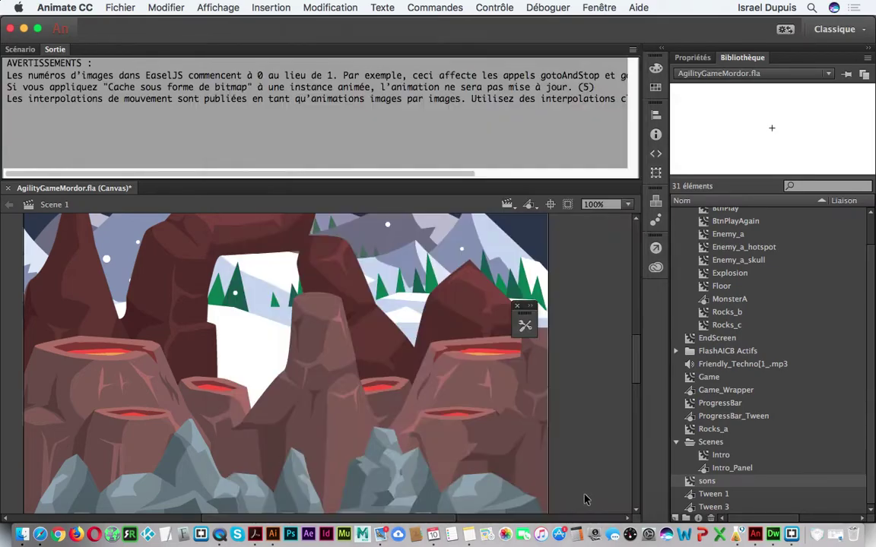
# Examine papito.html, the sounds folder and tipit.oam inside the video folder in Finder.
pyautogui.click(23, 534)
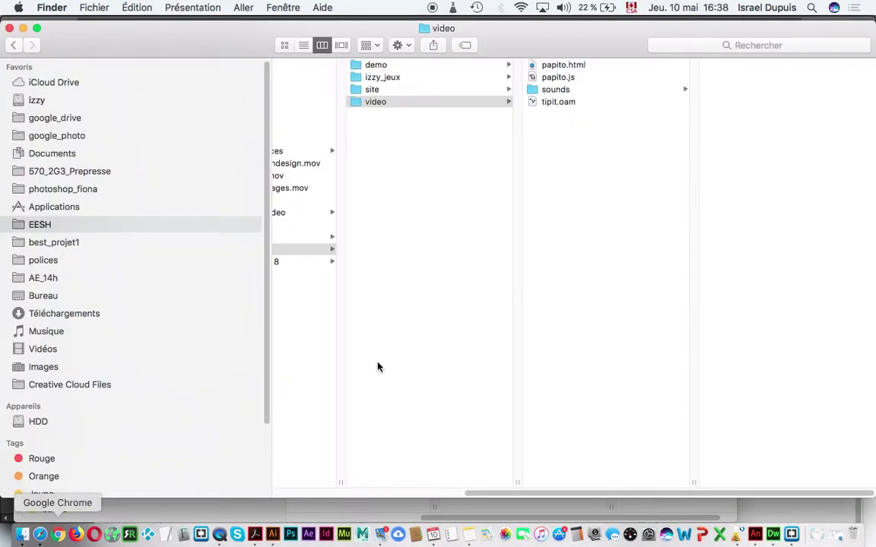
pyautogui.click(461, 105)
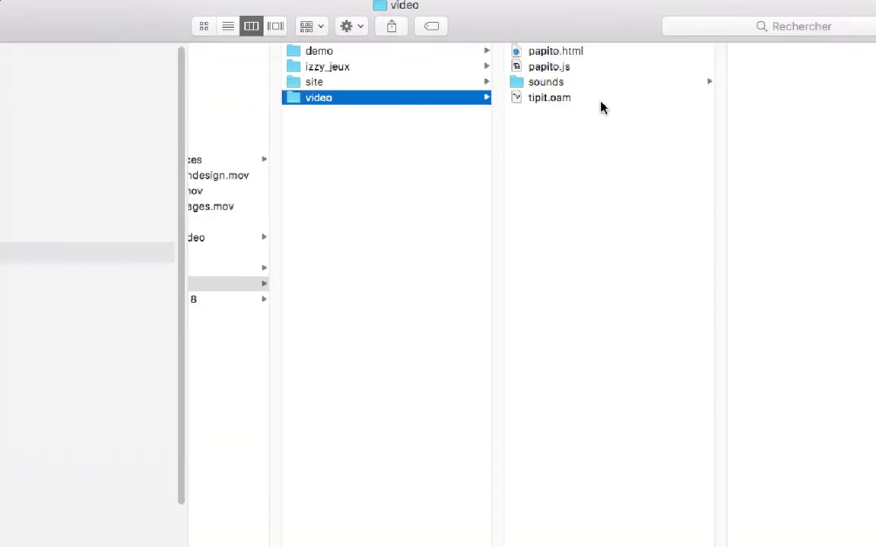
pyautogui.click(586, 52)
pyautogui.click(561, 82)
pyautogui.click(558, 99)
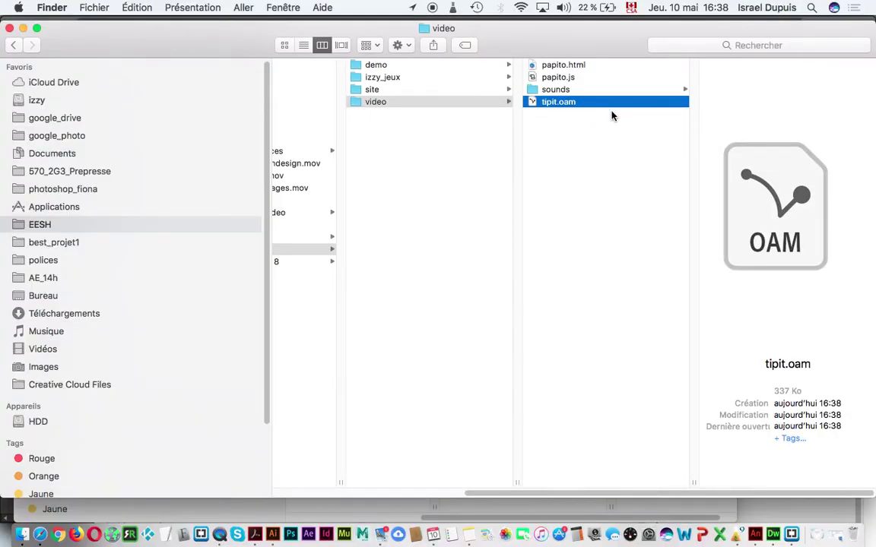
pyautogui.moveTo(559, 105); pyautogui.dragTo(532, 102)
pyautogui.click(547, 91)
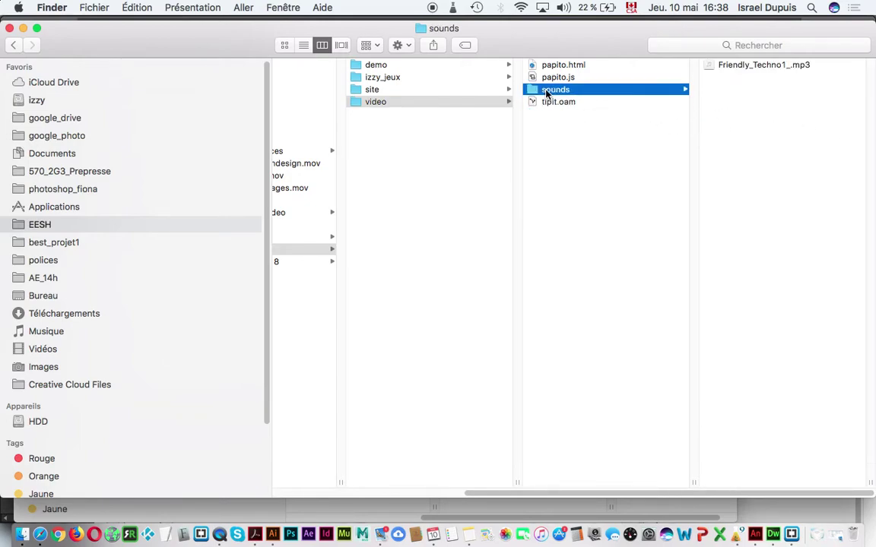
pyautogui.click(593, 67)
pyautogui.click(579, 92)
pyautogui.click(572, 103)
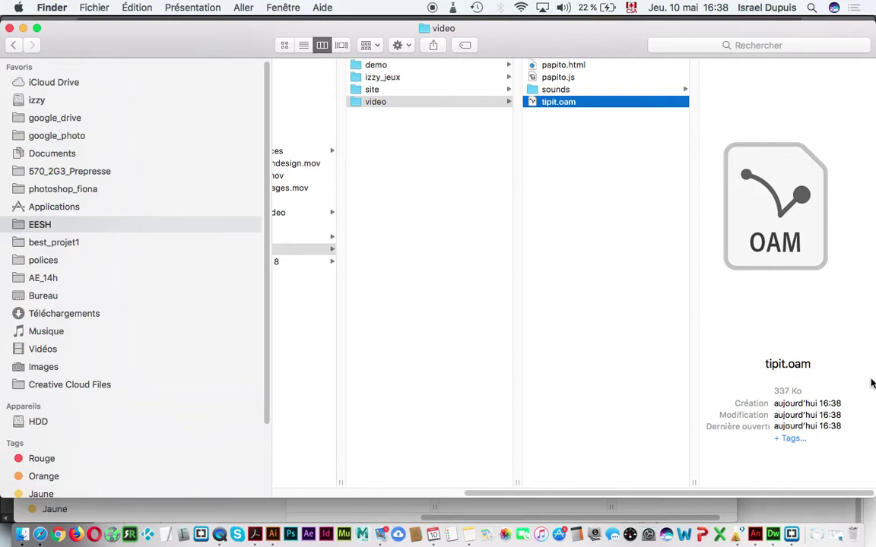
# Switch to Dreamweaver, close test.html, and enlarge the code area of index.html.
pyautogui.click(772, 536)
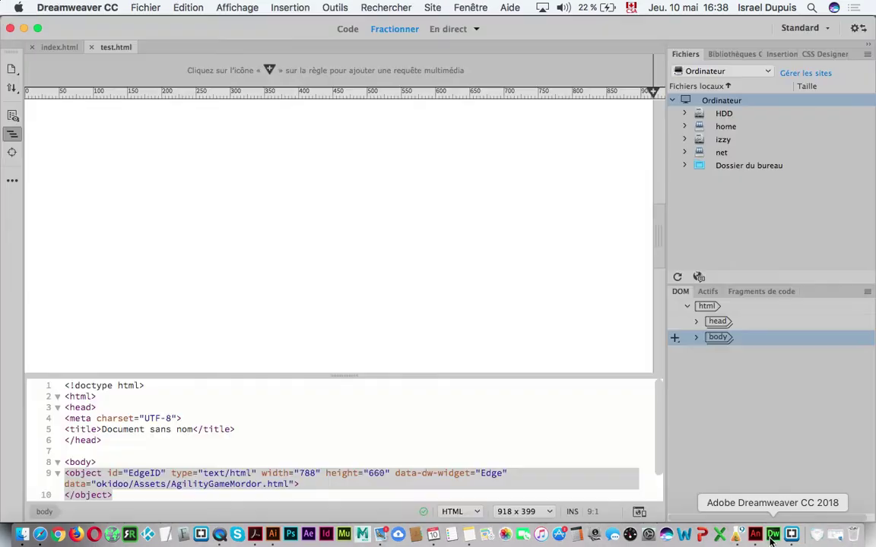
pyautogui.click(89, 48)
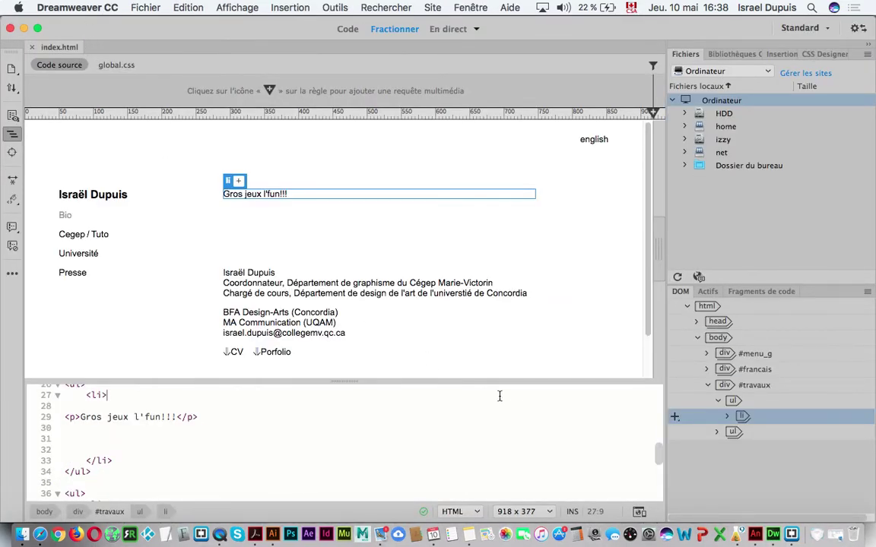
pyautogui.moveTo(493, 379); pyautogui.dragTo(490, 265)
pyautogui.moveTo(662, 430); pyautogui.dragTo(661, 314)
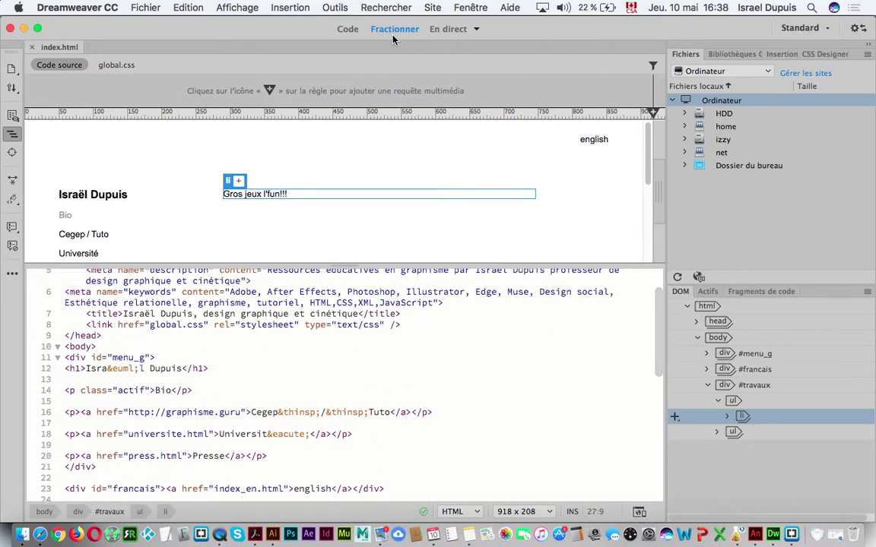
# Place the cursor after the opening li tag above the "Gros jeux l'fun!!!" paragraph and preview index.html in Safari.
pyautogui.click(260, 195)
pyautogui.click(129, 339)
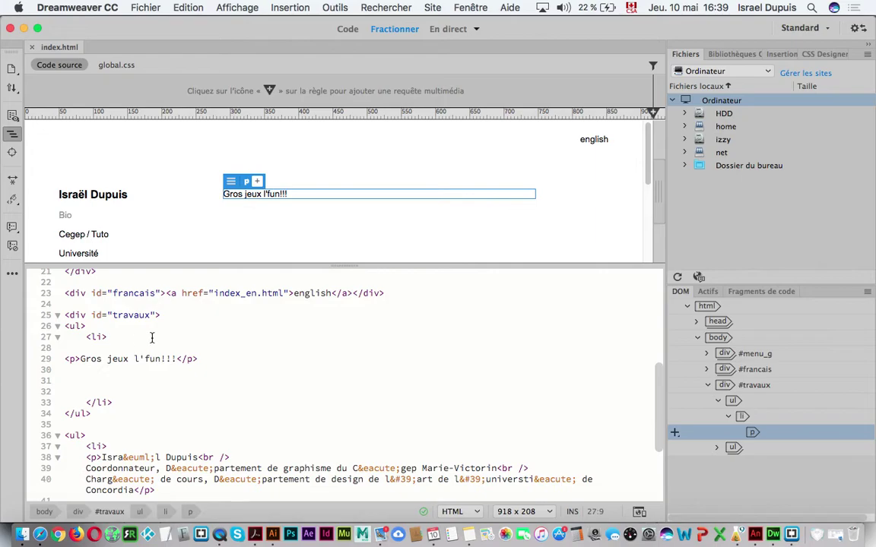
pyautogui.click(148, 6)
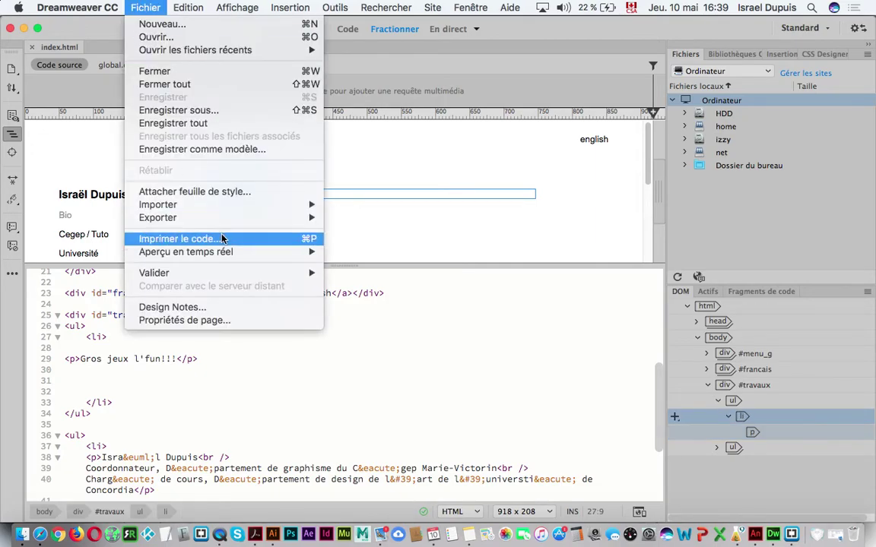
pyautogui.moveTo(289, 251)
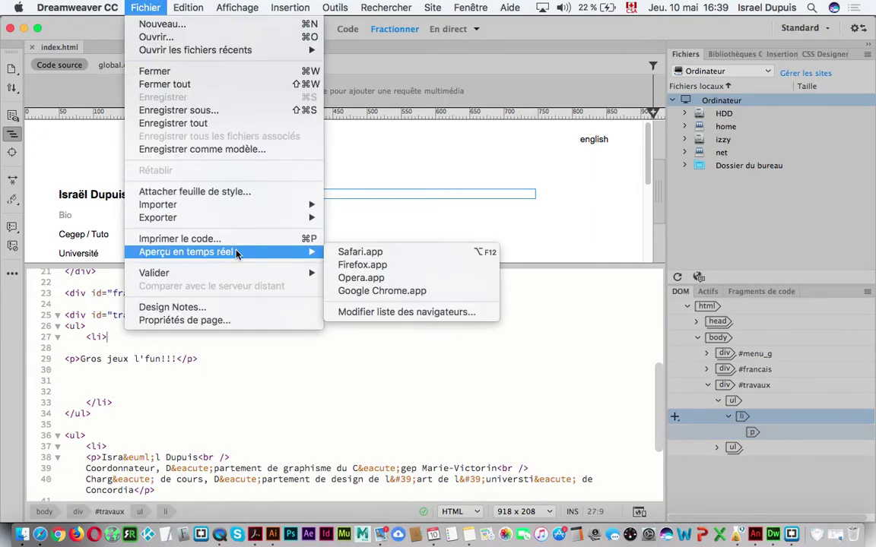
pyautogui.click(392, 258)
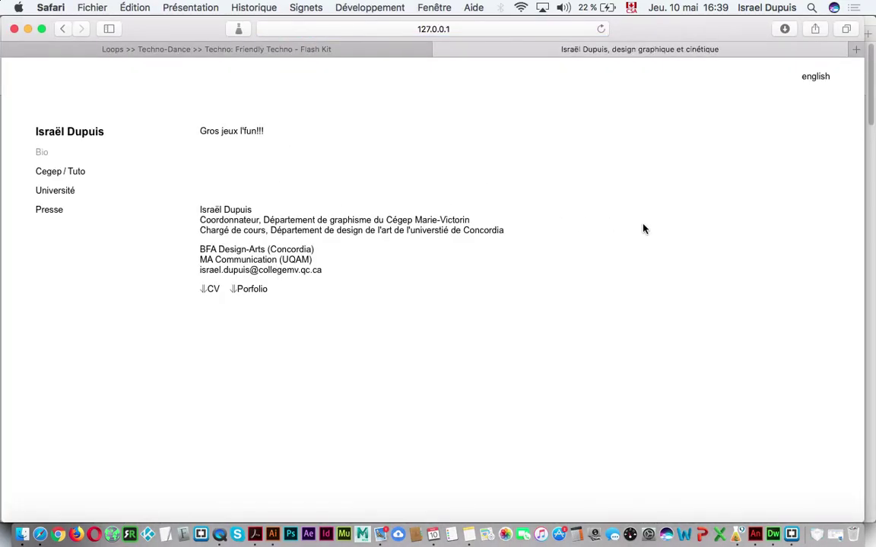
# Narrow the Safari window to test the page's layout, close the preview tab and return to Dreamweaver.
pyautogui.moveTo(864, 244); pyautogui.dragTo(482, 185)
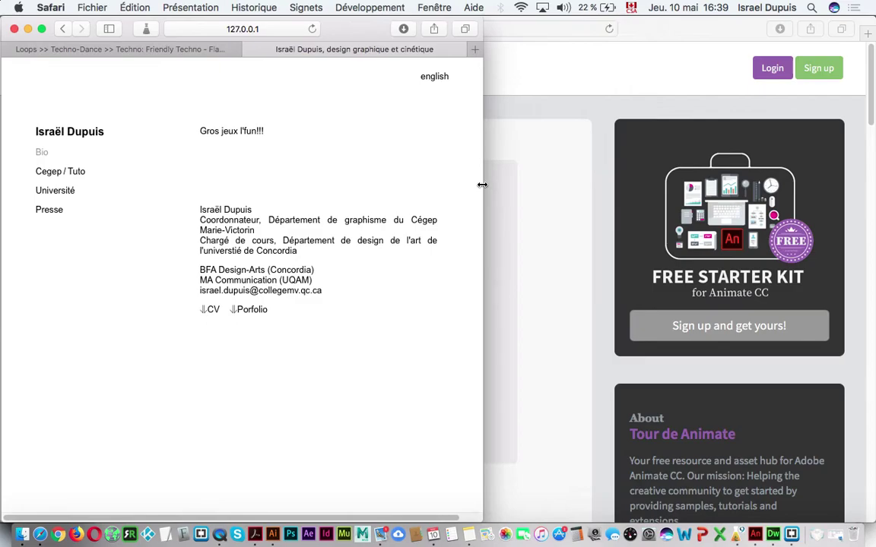
pyautogui.click(252, 50)
pyautogui.click(773, 535)
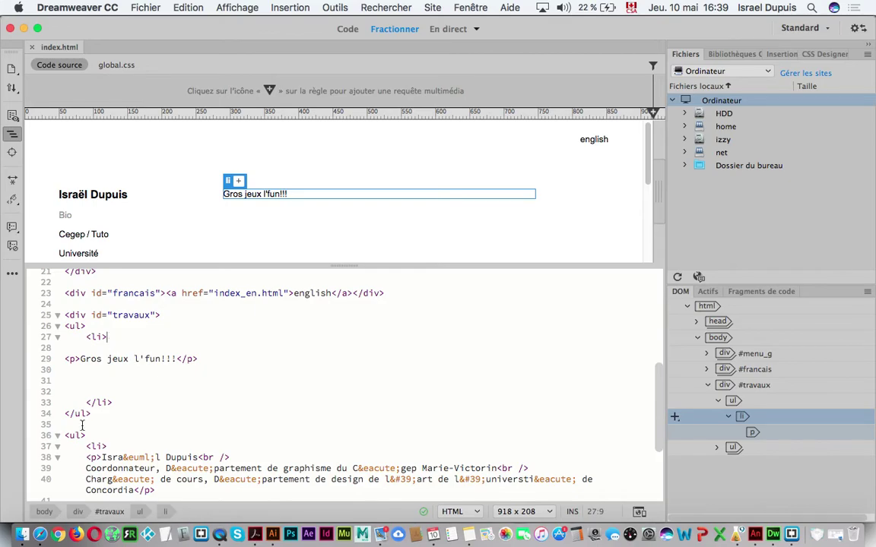
pyautogui.click(286, 9)
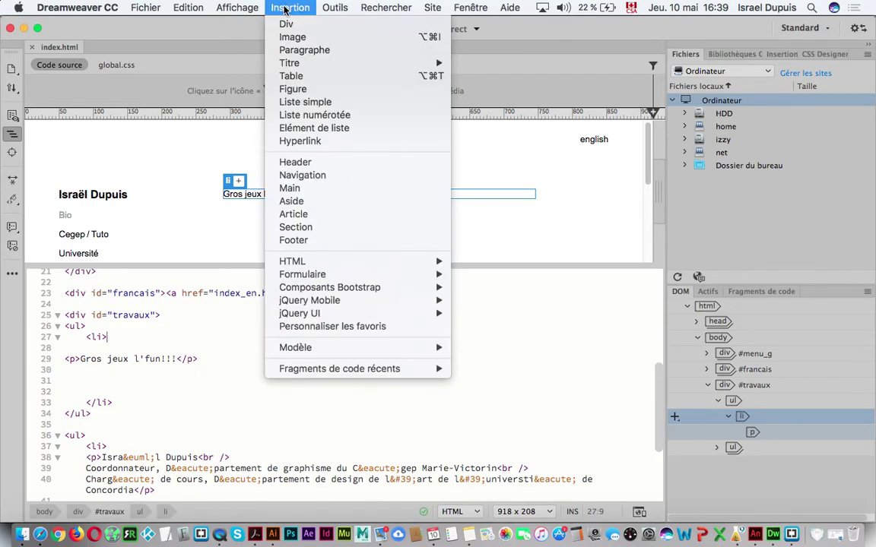
pyautogui.moveTo(373, 267)
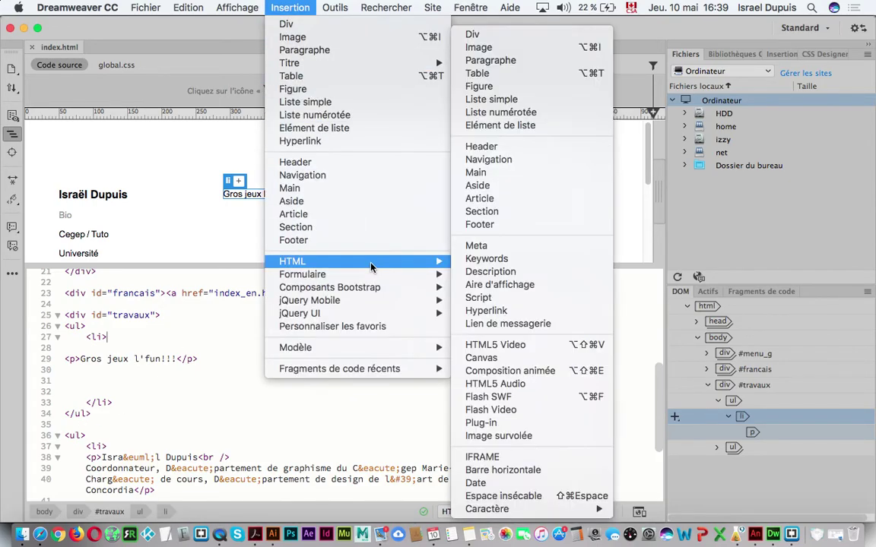
pyautogui.click(546, 373)
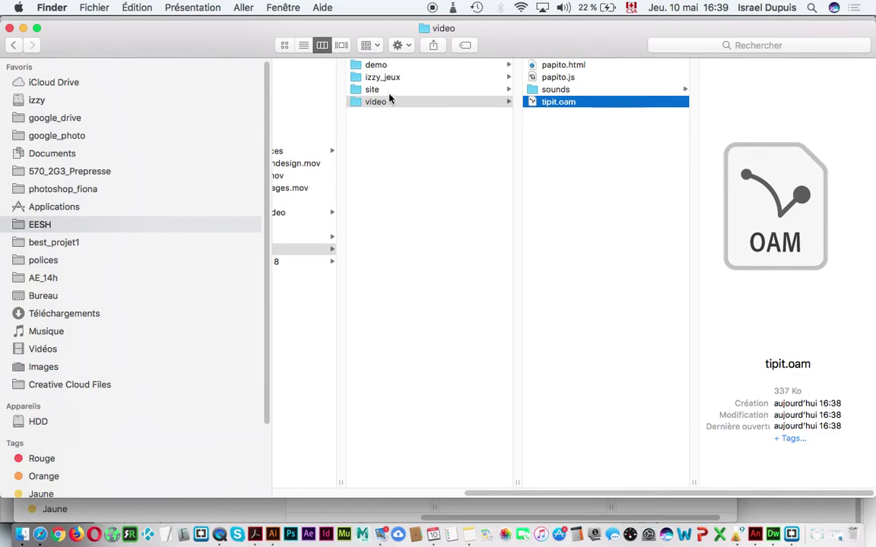
# Examine the contents of the site and video folders in Finder and return to Dreamweaver.
pyautogui.click(388, 90)
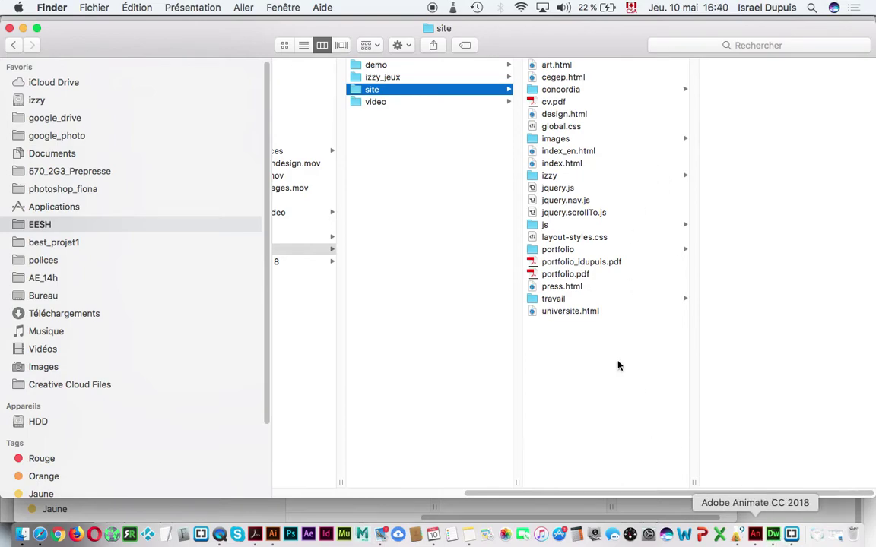
pyautogui.click(359, 100)
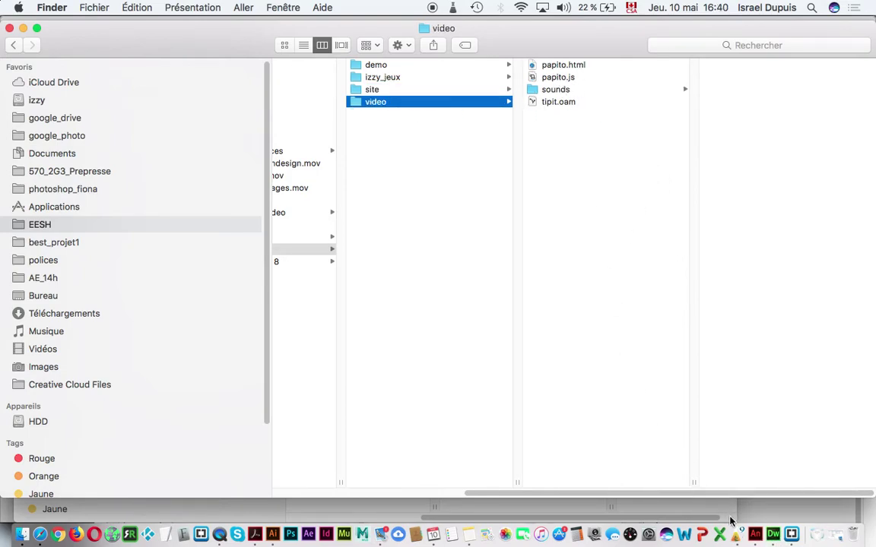
pyautogui.click(772, 536)
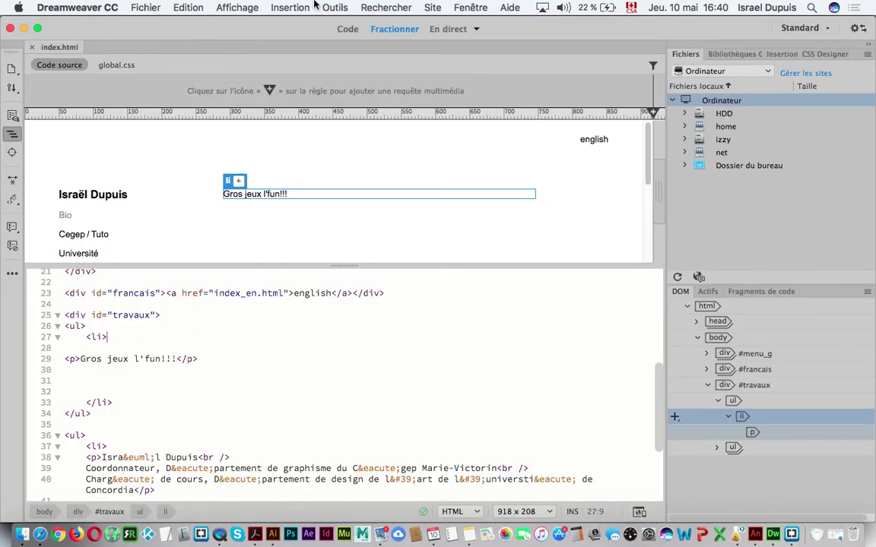
# Insert tipit.oam from the video folder as an animated composition after the opening li tag, and mute the system sound.
pyautogui.click(280, 8)
pyautogui.moveTo(354, 261)
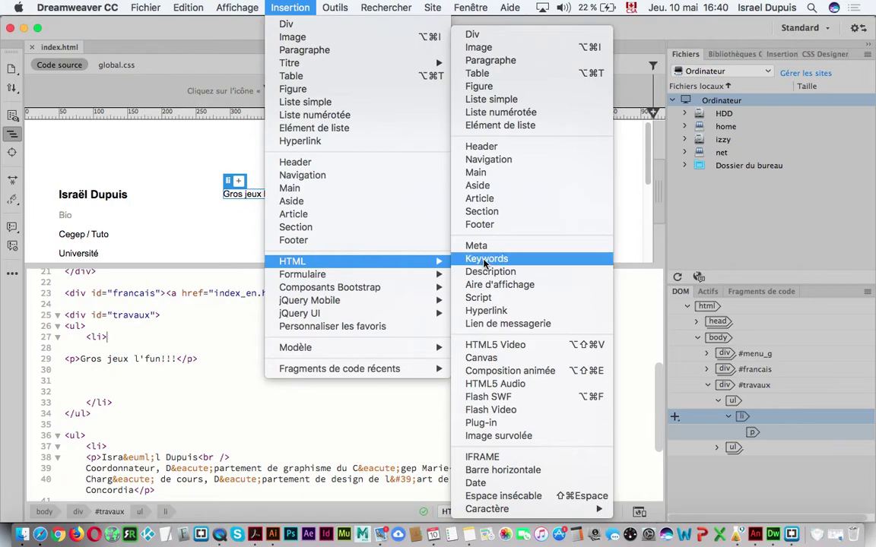
pyautogui.click(552, 372)
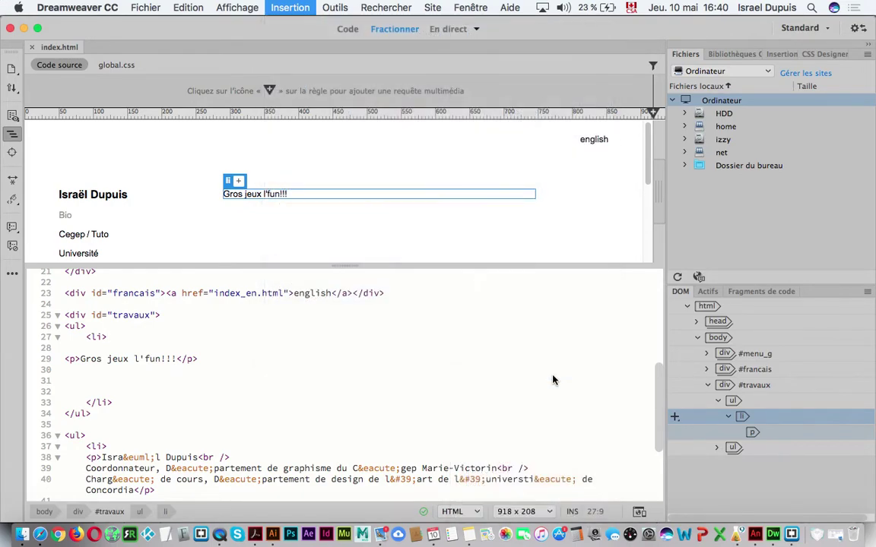
pyautogui.click(631, 145)
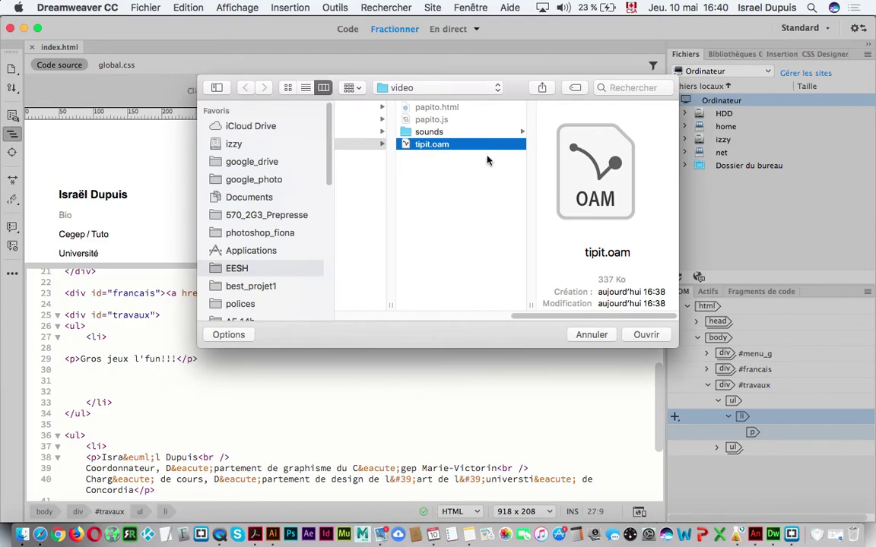
pyautogui.click(646, 335)
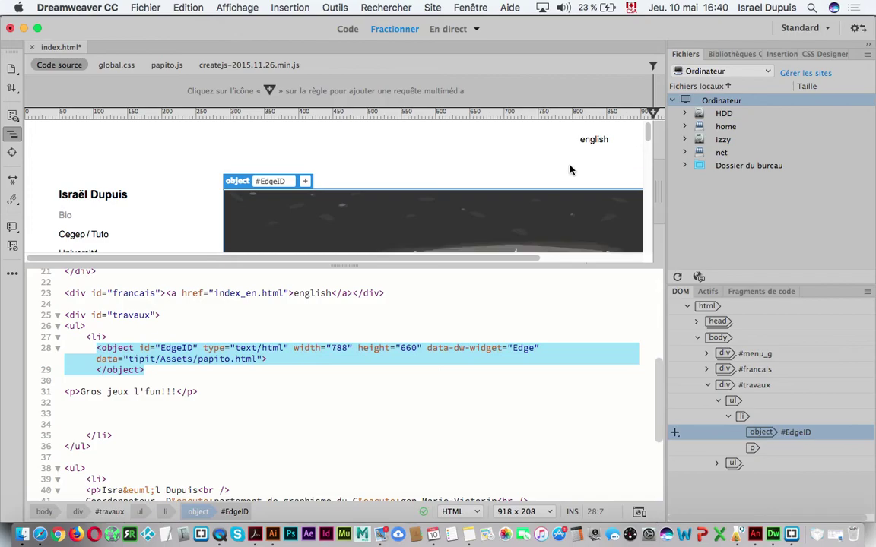
pyautogui.click(562, 7)
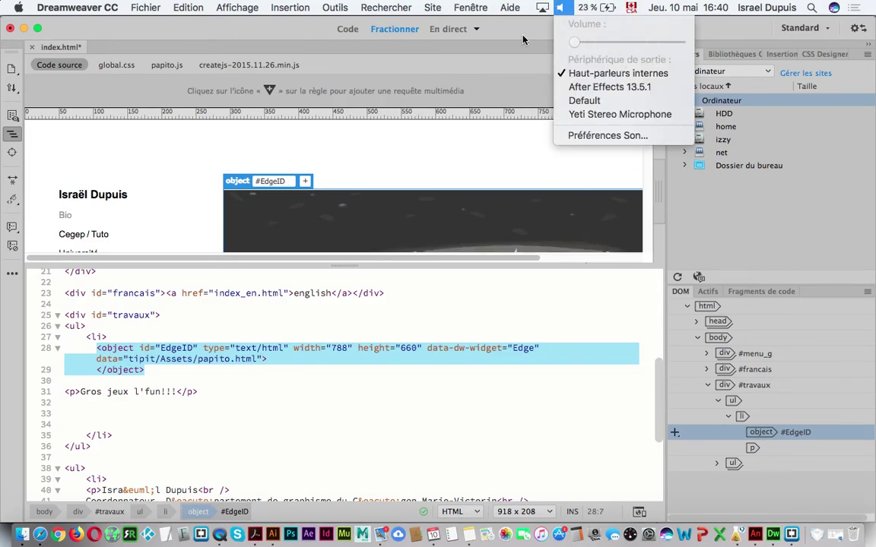
pyautogui.click(548, 142)
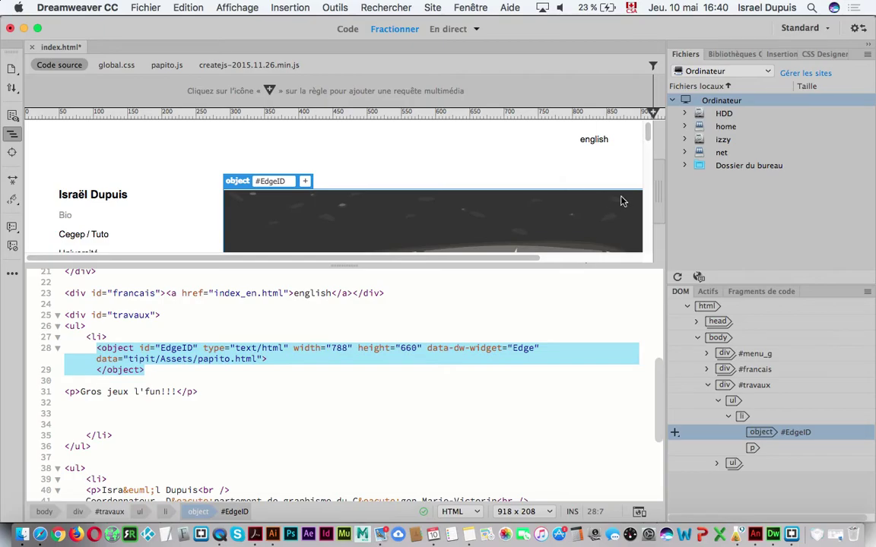
# Check the site folder in Finder for the extracted package, and save index.html in Dreamweaver.
pyautogui.click(19, 538)
pyautogui.click(425, 89)
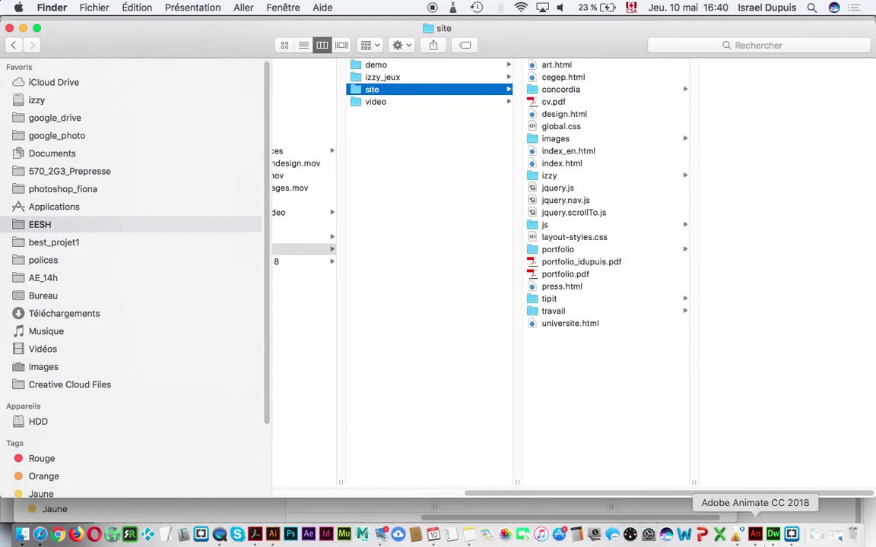
pyautogui.click(772, 534)
pyautogui.press('super+s')
# Examine the files in the Assets folder of site/tipit in Finder, including papito.html, PosterImg_312.png and tipit_oam.xml.
pyautogui.click(20, 535)
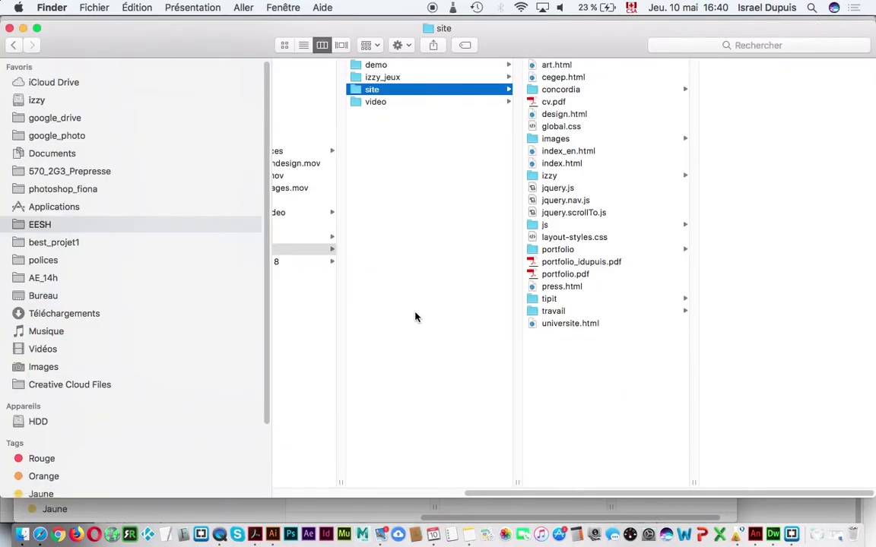
pyautogui.click(592, 298)
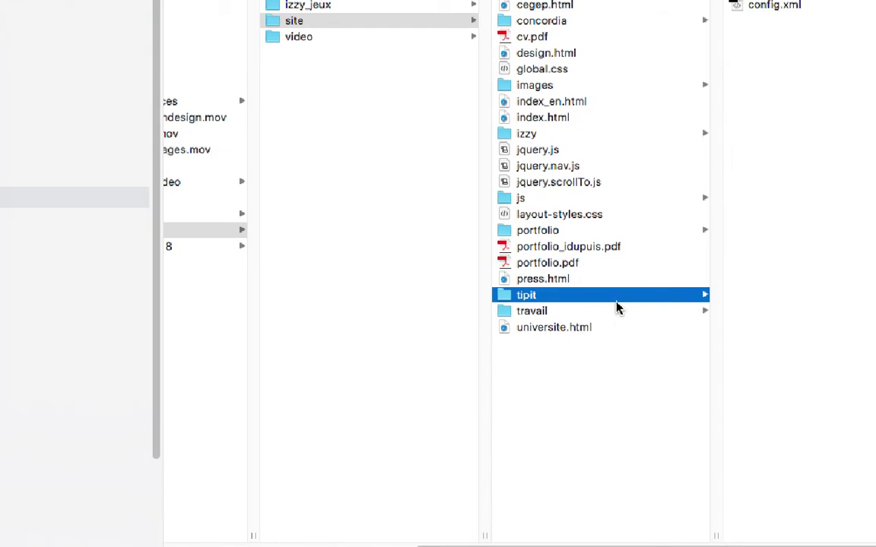
pyautogui.click(782, 88)
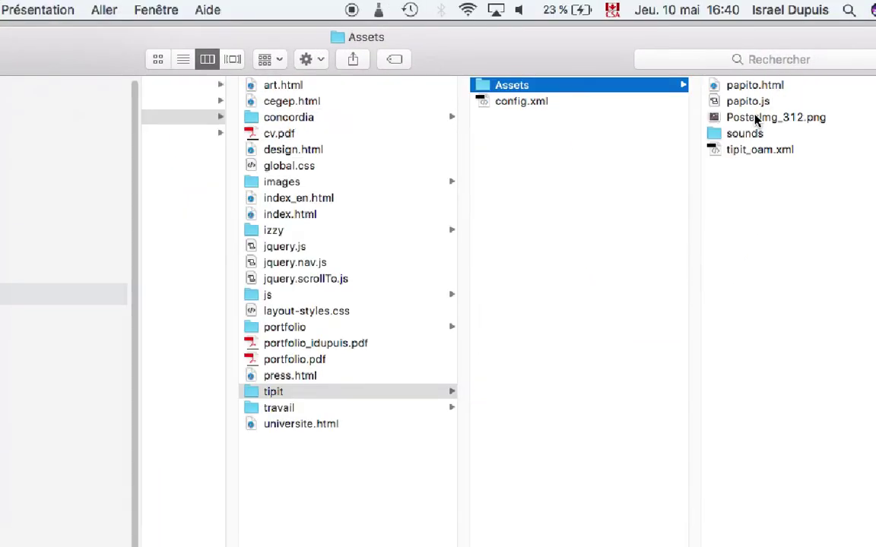
pyautogui.click(780, 134)
pyautogui.click(798, 88)
pyautogui.click(395, 88)
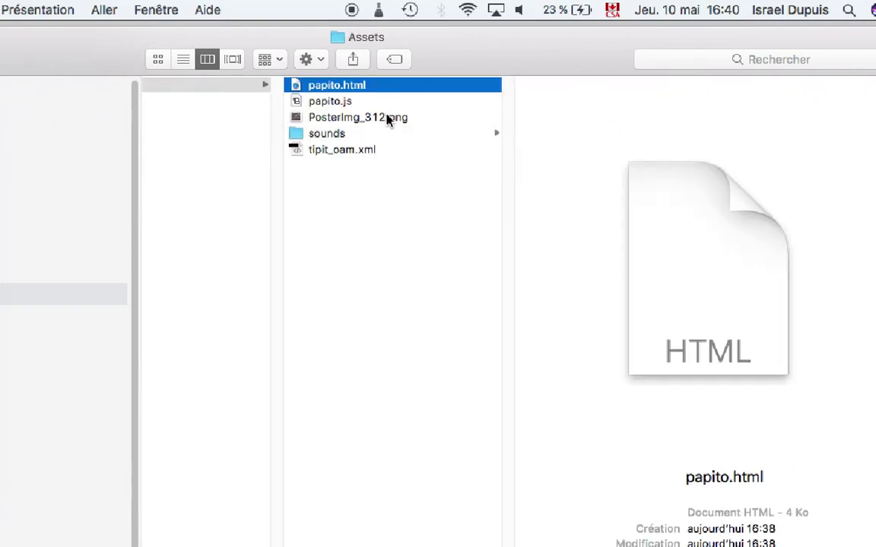
pyautogui.click(388, 119)
pyautogui.click(379, 149)
pyautogui.click(377, 118)
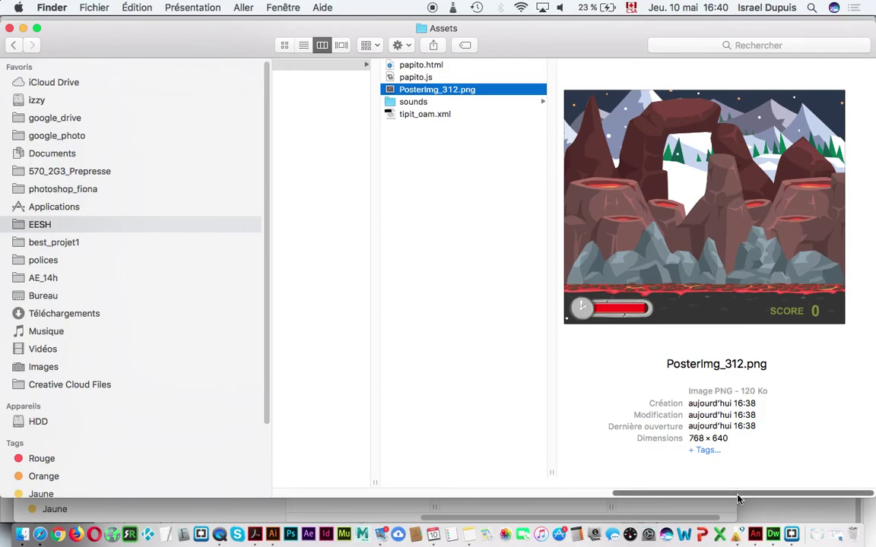
pyautogui.moveTo(737, 494); pyautogui.dragTo(534, 496)
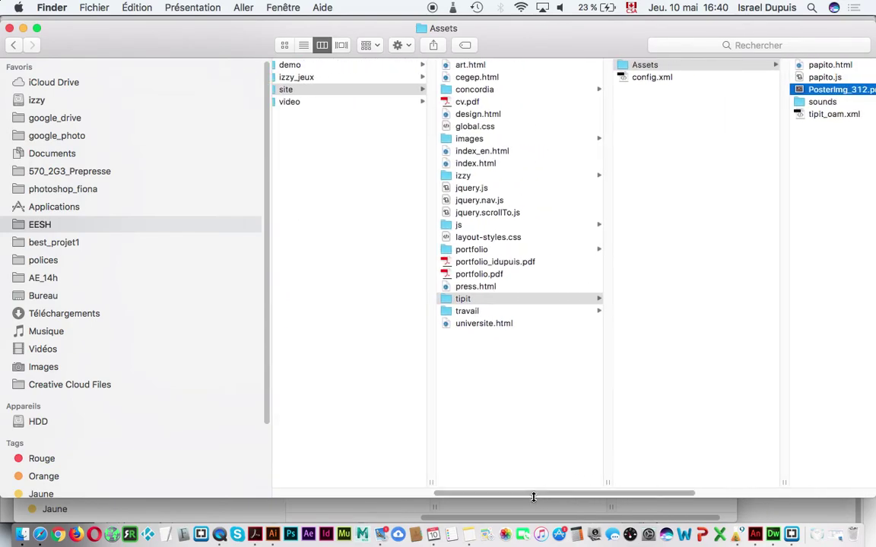
# Switch to Dreamweaver and close index.html.
pyautogui.click(770, 532)
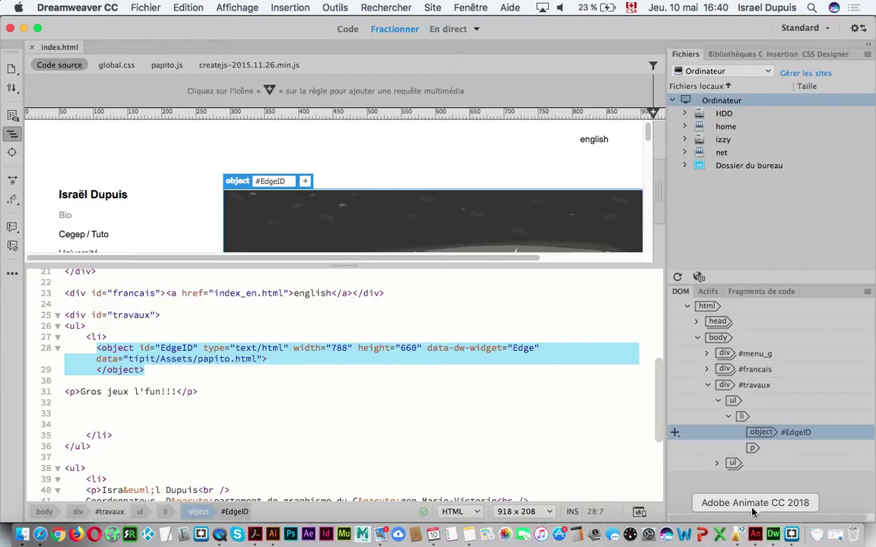
pyautogui.click(141, 7)
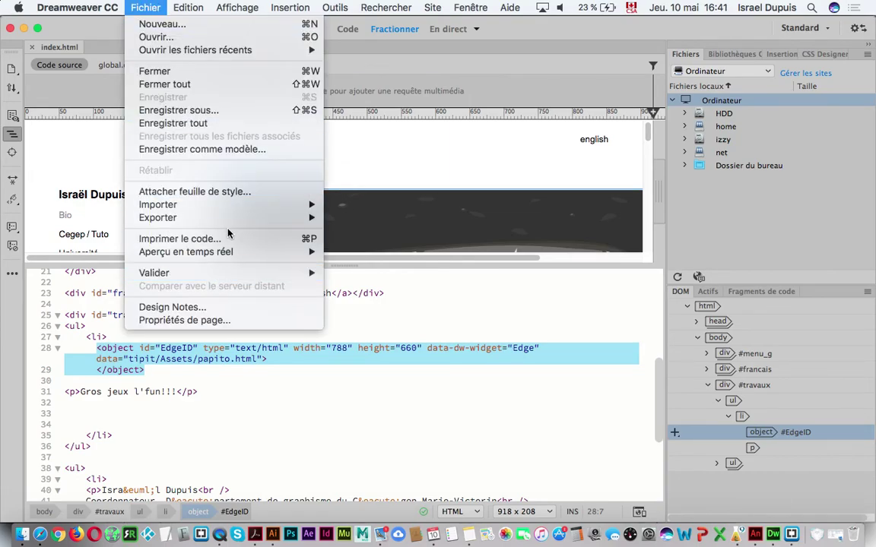
pyautogui.click(448, 355)
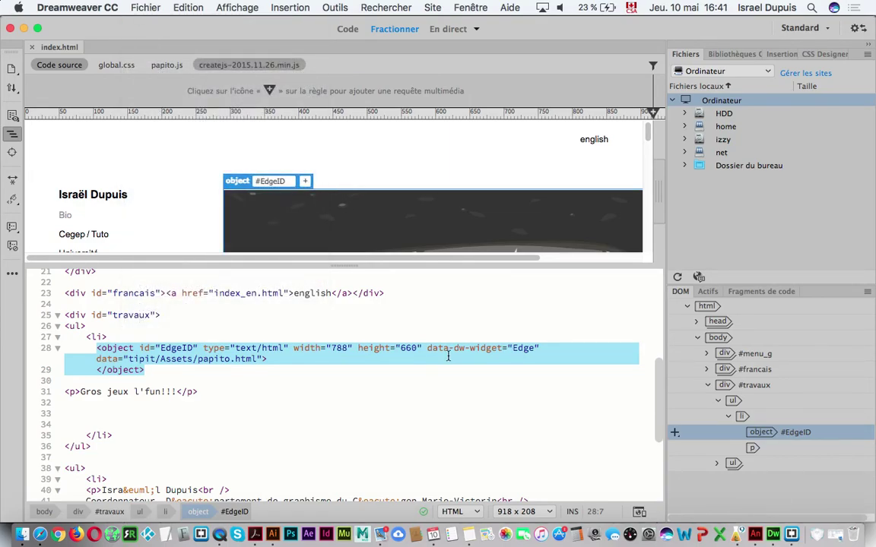
pyautogui.click(32, 48)
# Open index.html from the site folder in Safari and widen the browser window to full screen width.
pyautogui.click(22, 534)
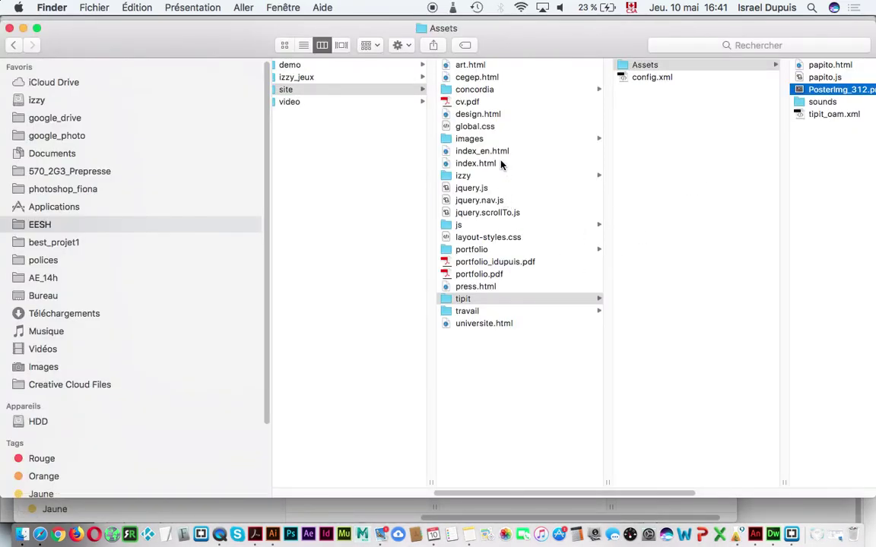
pyautogui.doubleClick(450, 164)
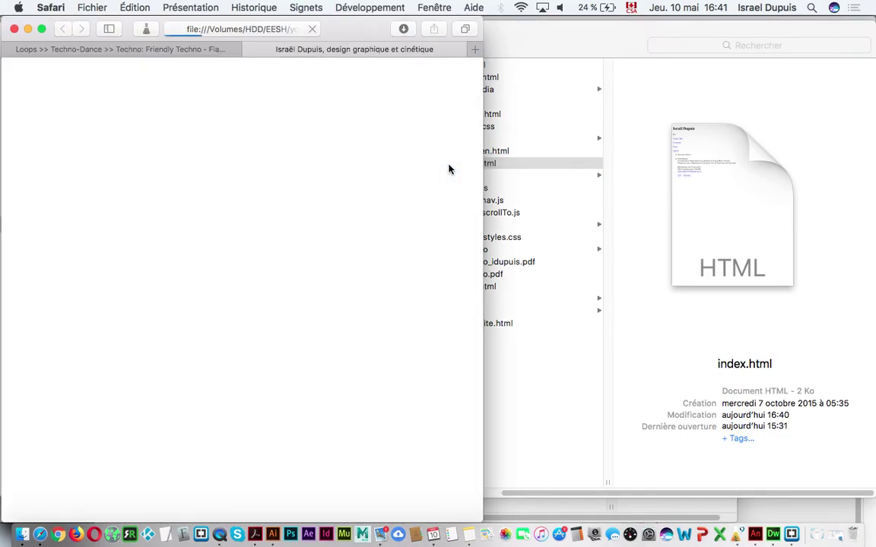
pyautogui.moveTo(484, 183); pyautogui.dragTo(872, 211)
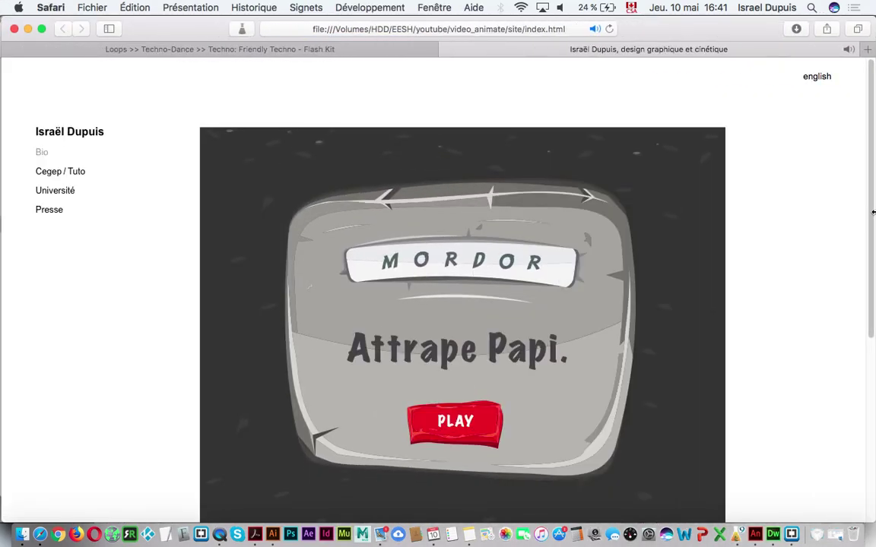
# Start the embedded Mordor game and try catching the characters to test it in the web page.
pyautogui.scroll(-2, 462, 289)
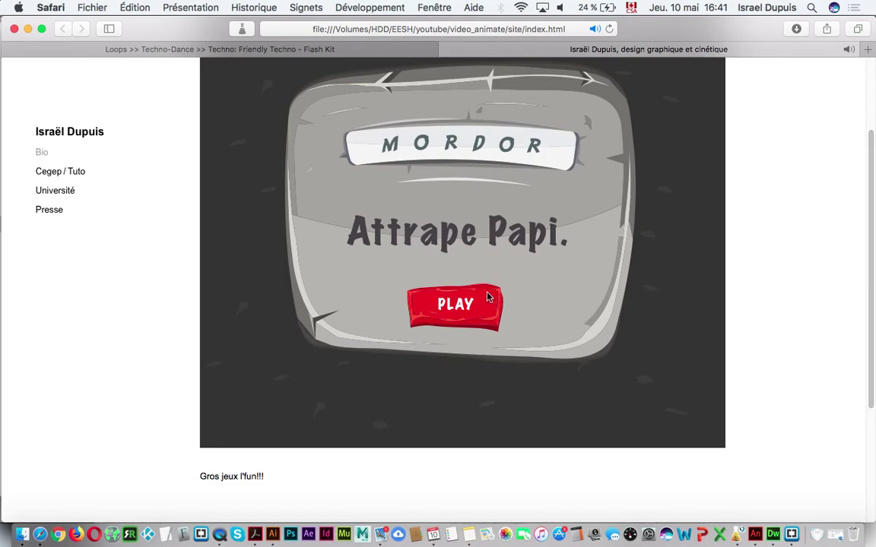
pyautogui.click(461, 304)
pyautogui.scroll(2, 594, 330)
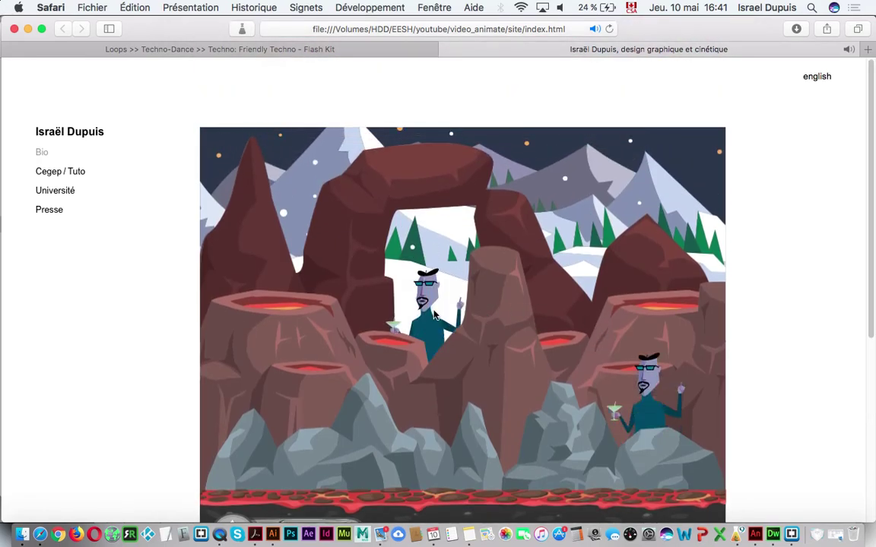
pyautogui.click(646, 411)
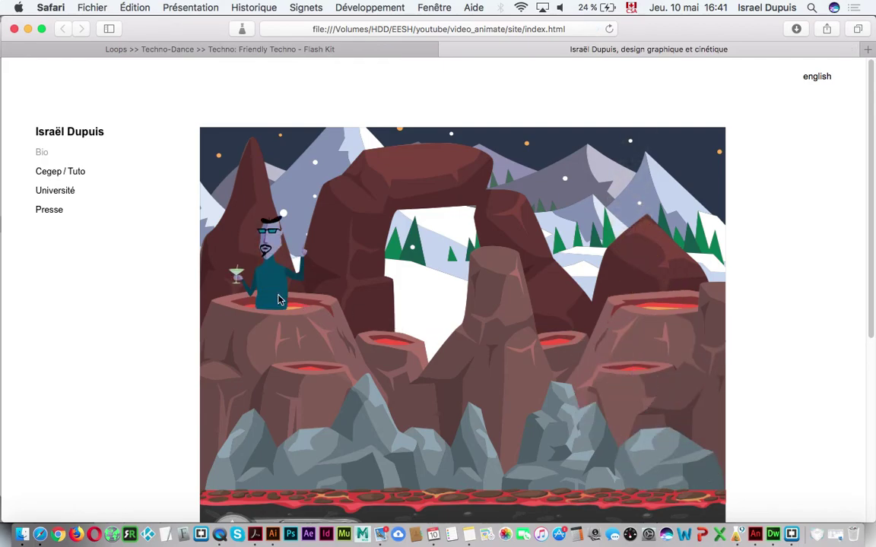
pyautogui.scroll(-4, 658, 420)
pyautogui.scroll(5, 658, 422)
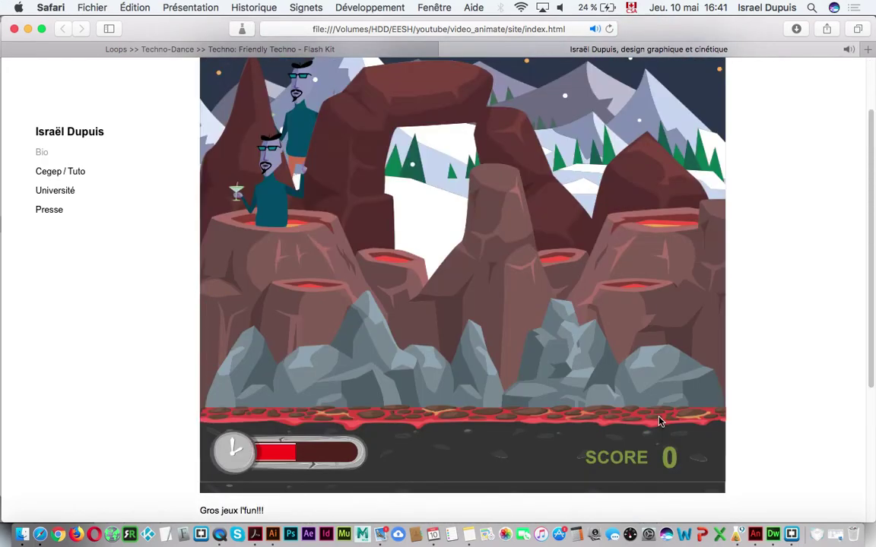
# Raise the system volume to about half with the internal speakers as the output device.
pyautogui.click(561, 7)
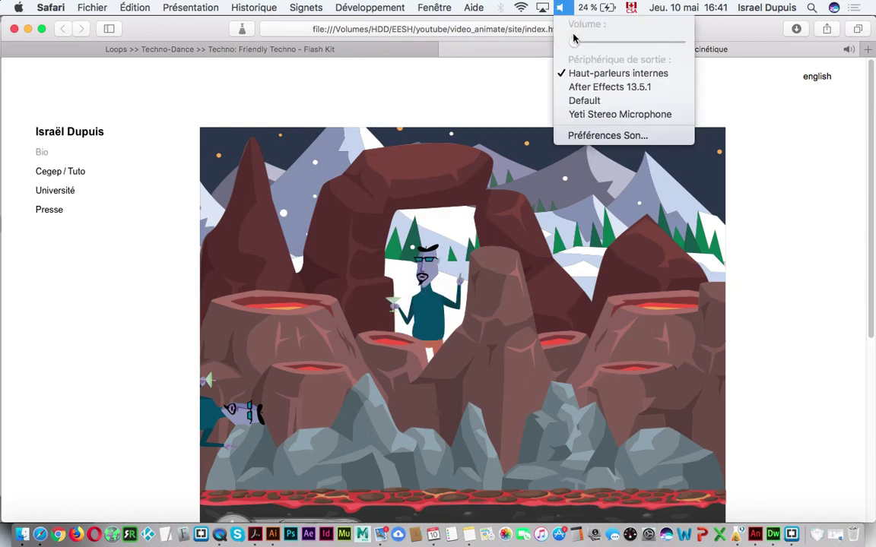
pyautogui.moveTo(580, 39); pyautogui.dragTo(622, 42)
pyautogui.click(628, 75)
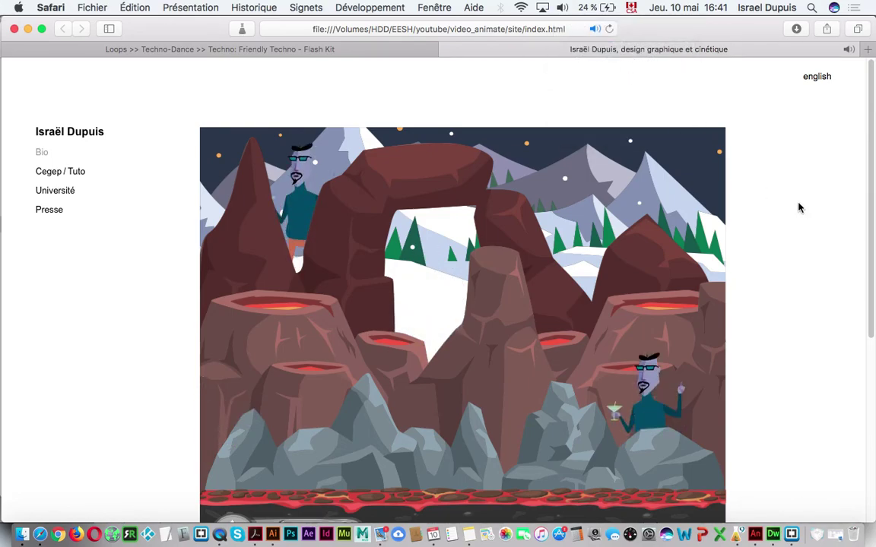
# Inspect the rest of the page while resizing the browser window, and close its tab to return to Dreamweaver.
pyautogui.scroll(-8, 667, 366)
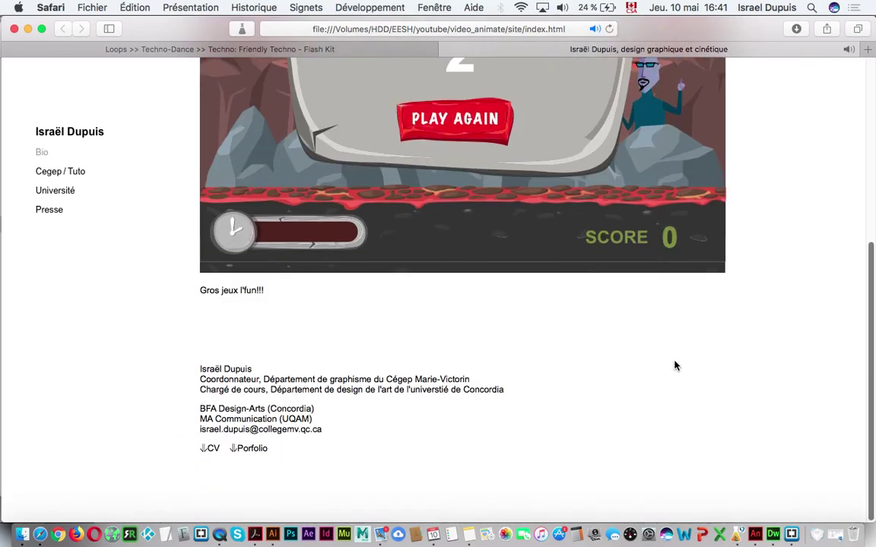
pyautogui.moveTo(871, 351)
pyautogui.mouseDown()
pyautogui.moveTo(566, 308)
pyautogui.moveTo(866, 335)
pyautogui.mouseUp()
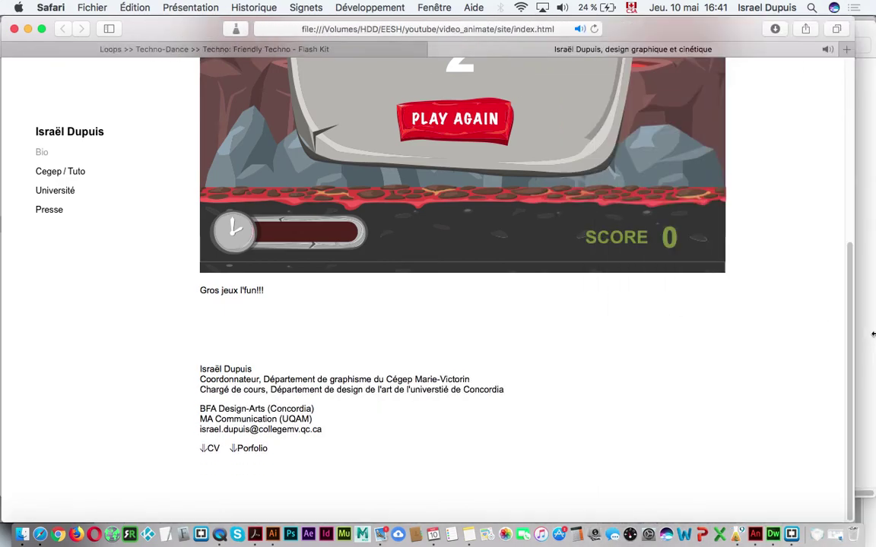
pyautogui.scroll(3, 863, 221)
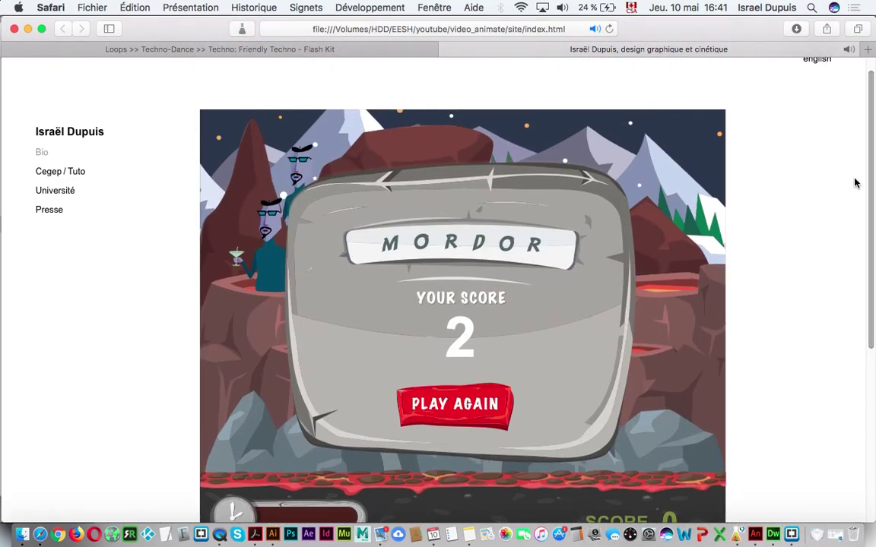
pyautogui.moveTo(872, 189); pyautogui.dragTo(869, 155)
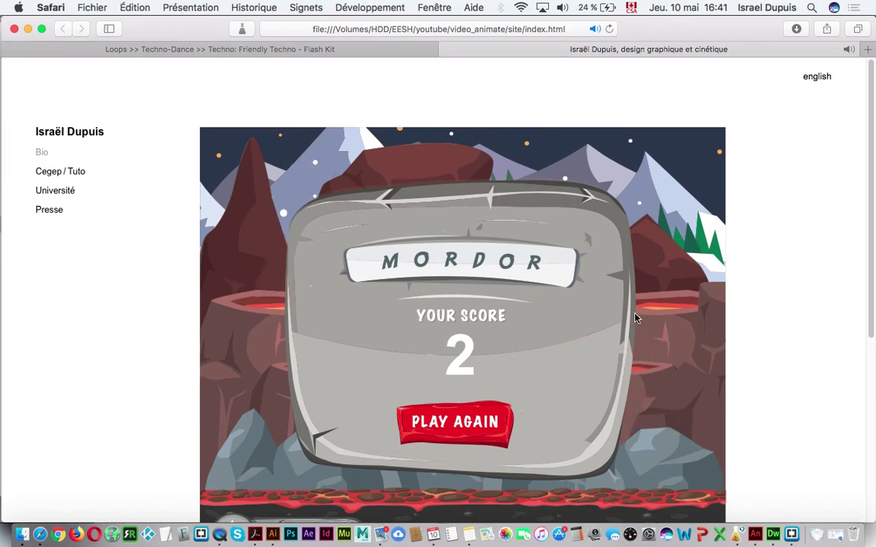
pyautogui.click(447, 51)
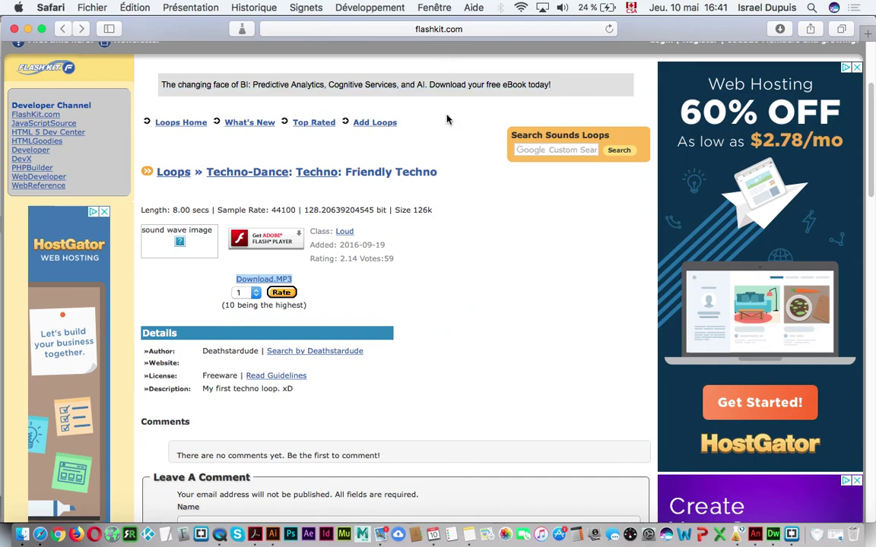
pyautogui.click(772, 534)
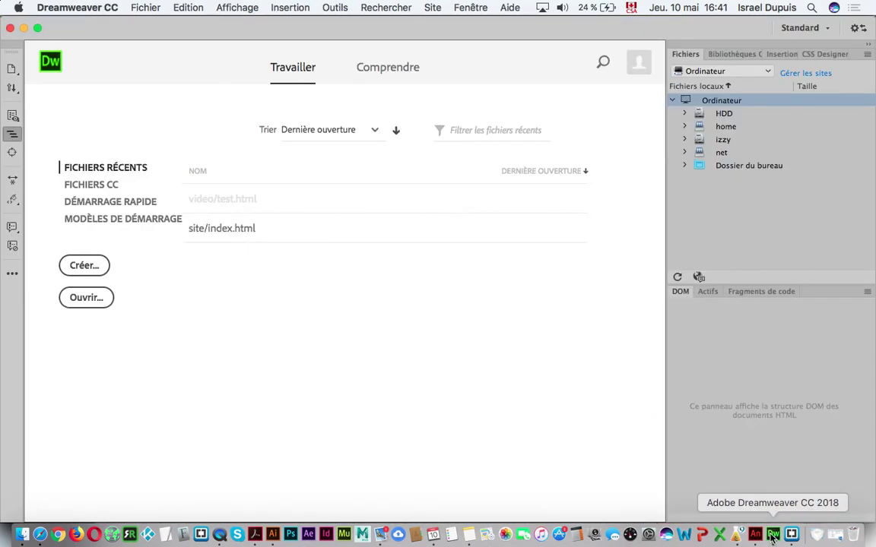